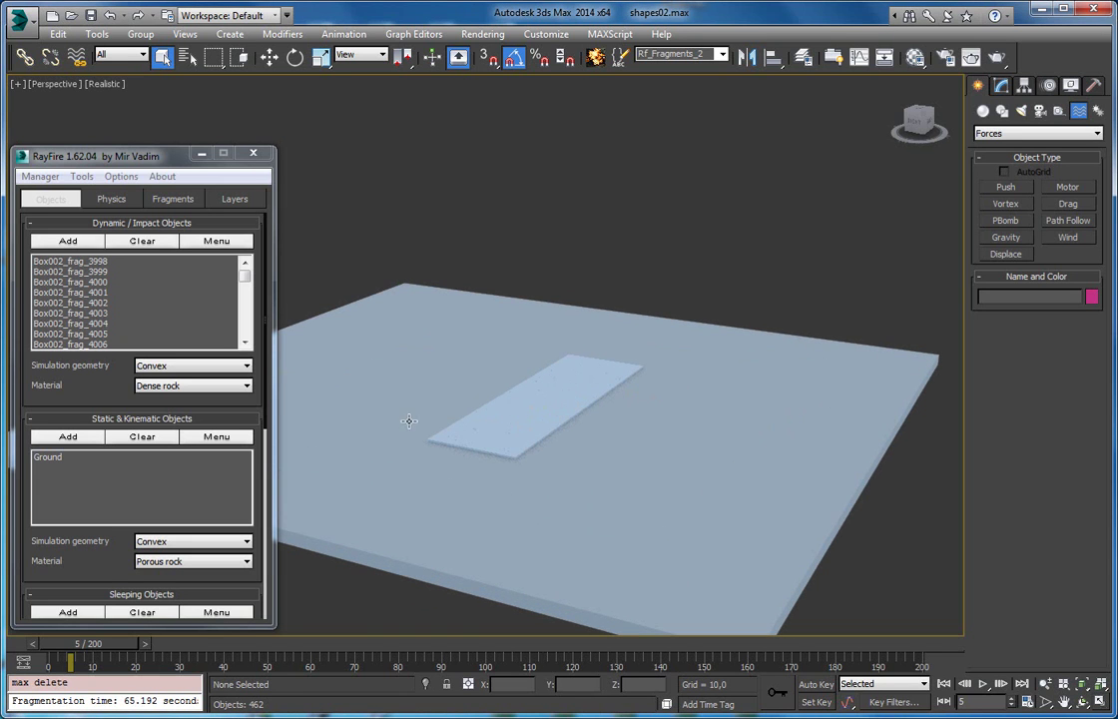
Create a Wind space warp beyond the far edge of the ground slab.
alt+middle_drag(440, 391, 527, 316)
click(1056, 236)
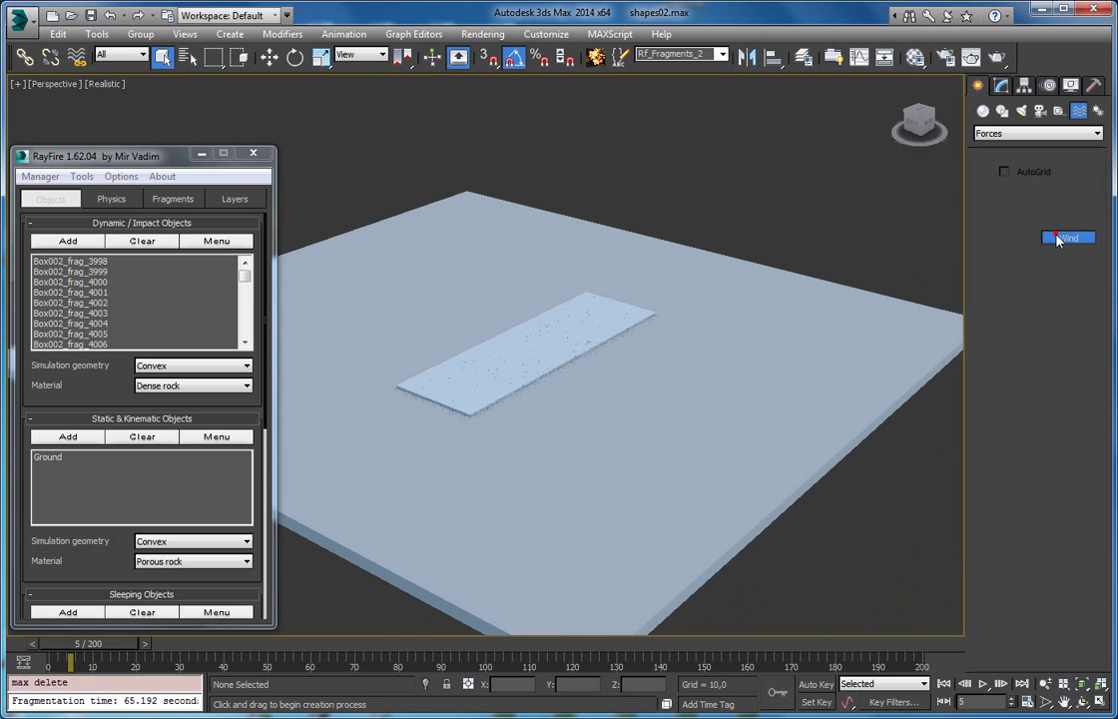
drag(770, 223, 792, 251)
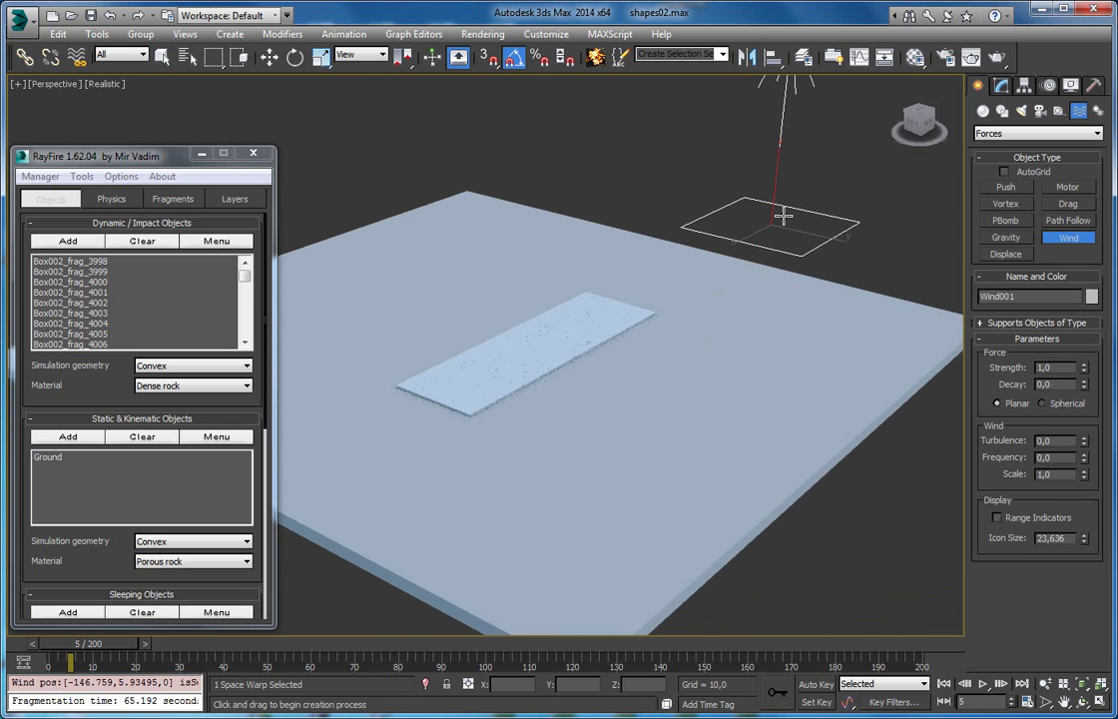
Rotate the wind about 85° around X and position it above the ground's edge, blowing towards the fragmented slab.
middle_drag(839, 220, 823, 300)
key(w)
drag(775, 296, 753, 455)
key(e)
key(w)
middle_drag(755, 518, 754, 471)
alt+middle_drag(707, 411, 760, 372)
drag(777, 414, 838, 343)
Select a fragment and show edged faces to examine the fragmentation pattern of the slab.
click(462, 378)
key(F4)
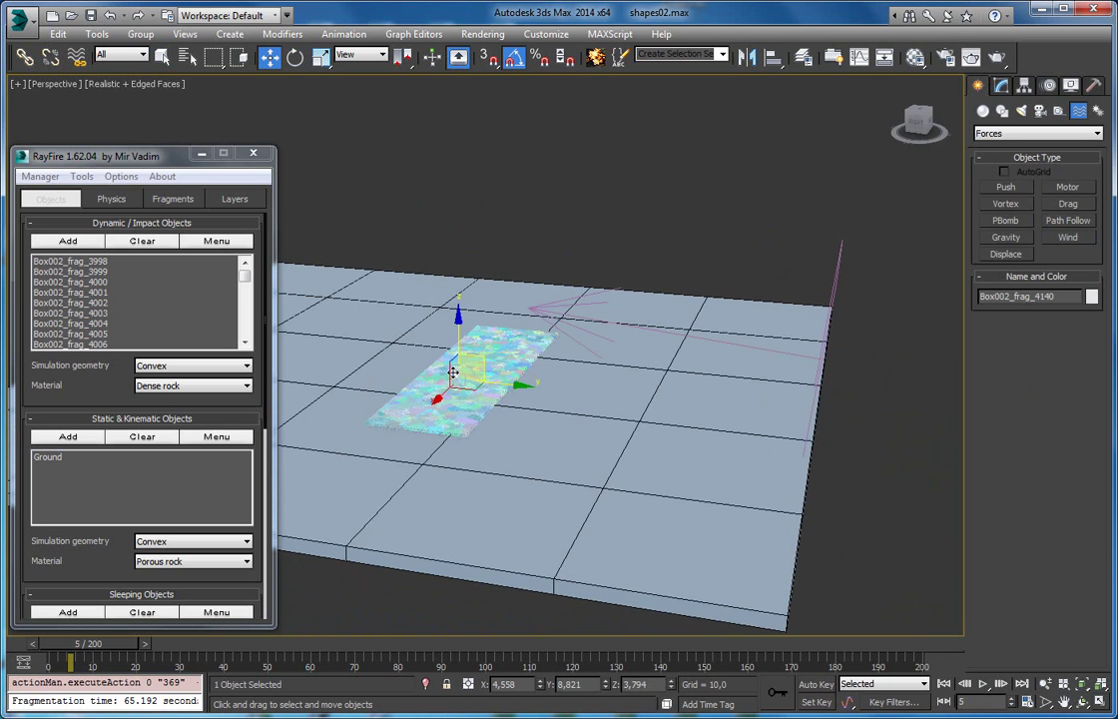
scroll(469, 399, up, 5)
scroll(522, 325, down, 4)
middle_drag(481, 427, 558, 475)
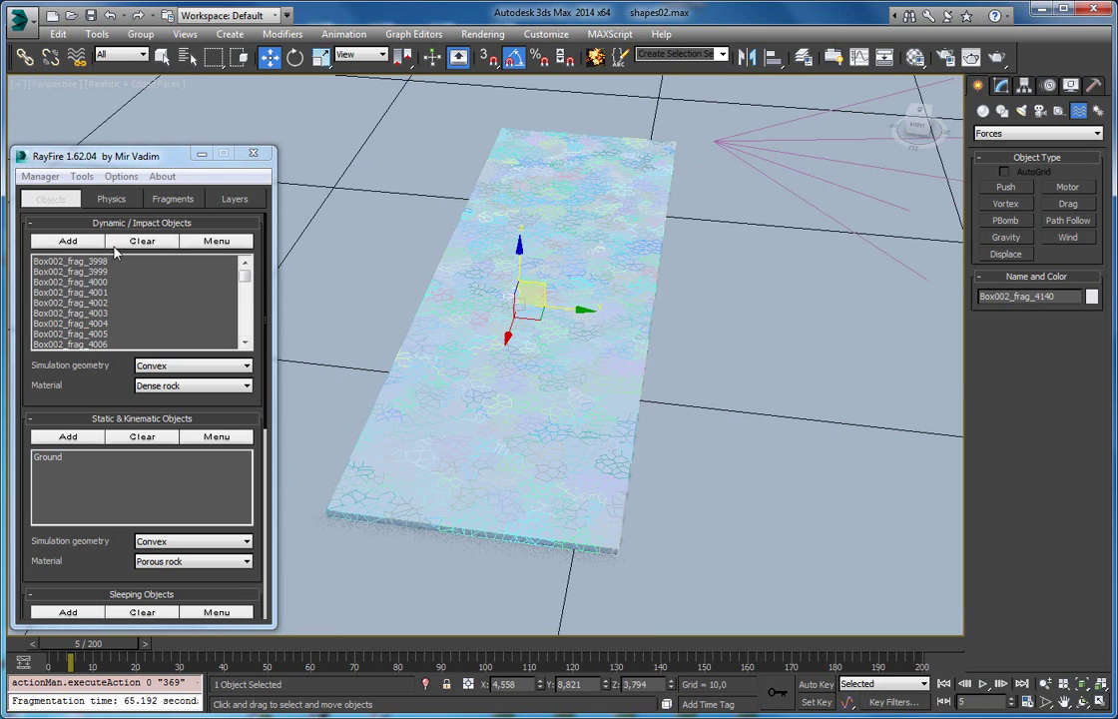
drag(118, 166, 119, 158)
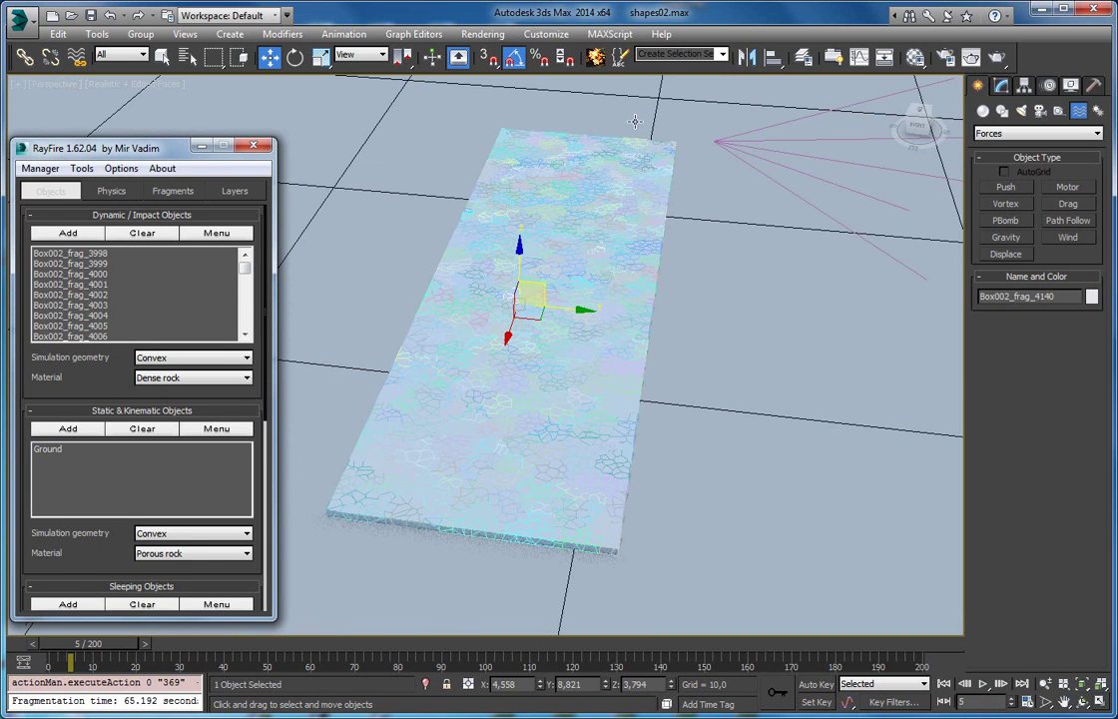
Select the wind and rotate it another 5° around X, to 90°.
click(750, 141)
scroll(752, 146, down, 5)
middle_drag(753, 222, 584, 385)
key(e)
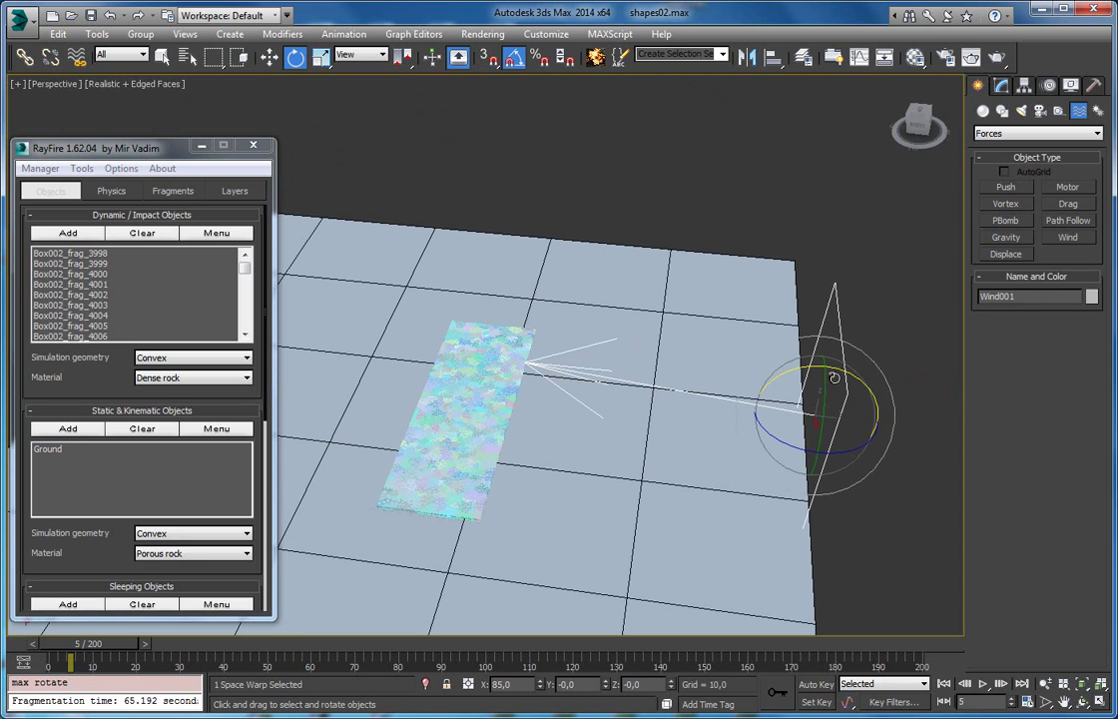
drag(837, 370, 837, 380)
Add the wind to RayFire's physics simulation properties.
click(113, 191)
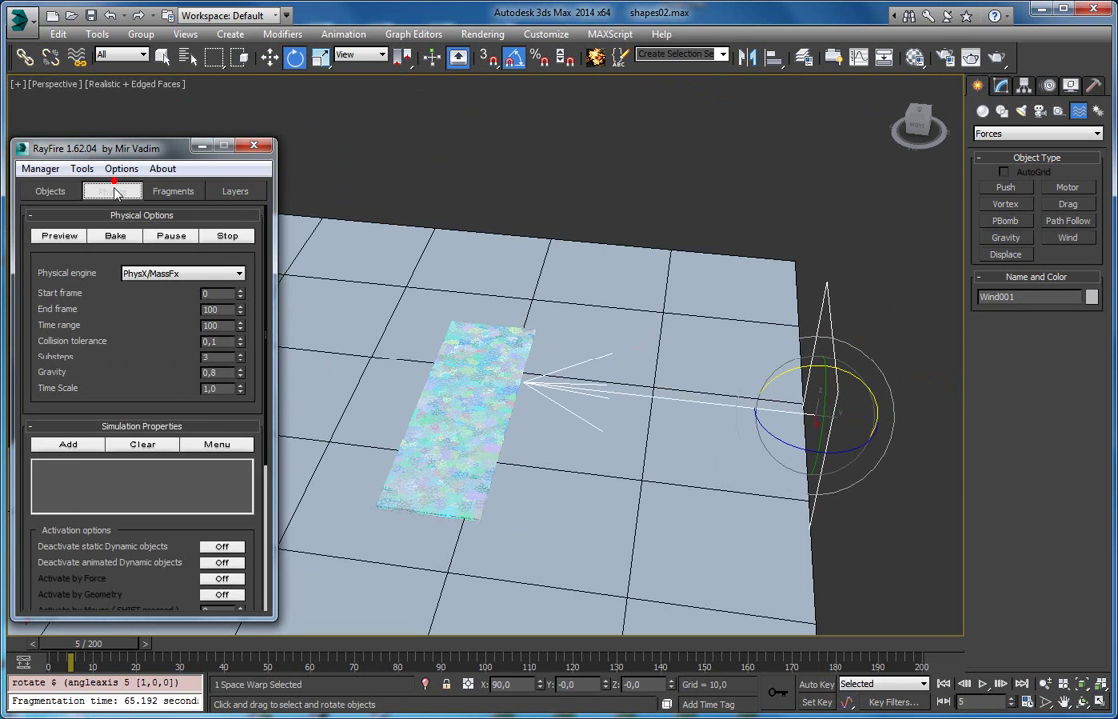
drag(92, 330, 93, 229)
click(68, 343)
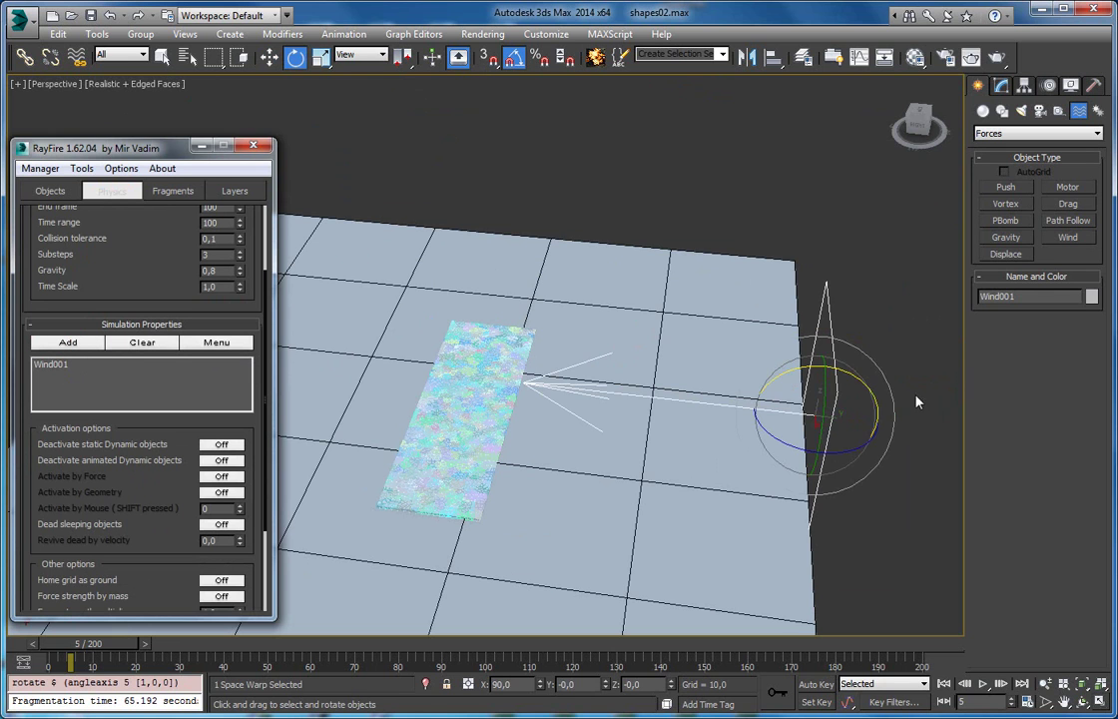
Move the wind farther from the slab to about Y 107 and Z 33.5, and show its parameters.
key(w)
drag(854, 403, 901, 356)
click(1001, 86)
scroll(147, 282, up, 3)
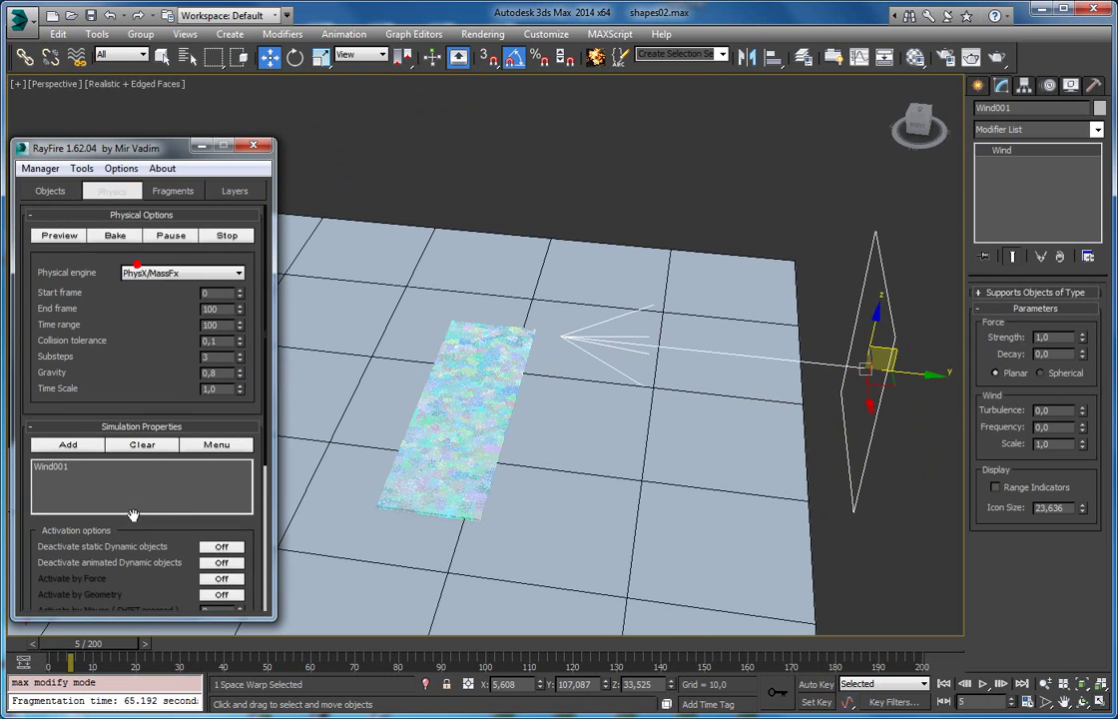
Preview the physics simulation with the planar wind and examine how the fragments are blown off the ground.
click(66, 237)
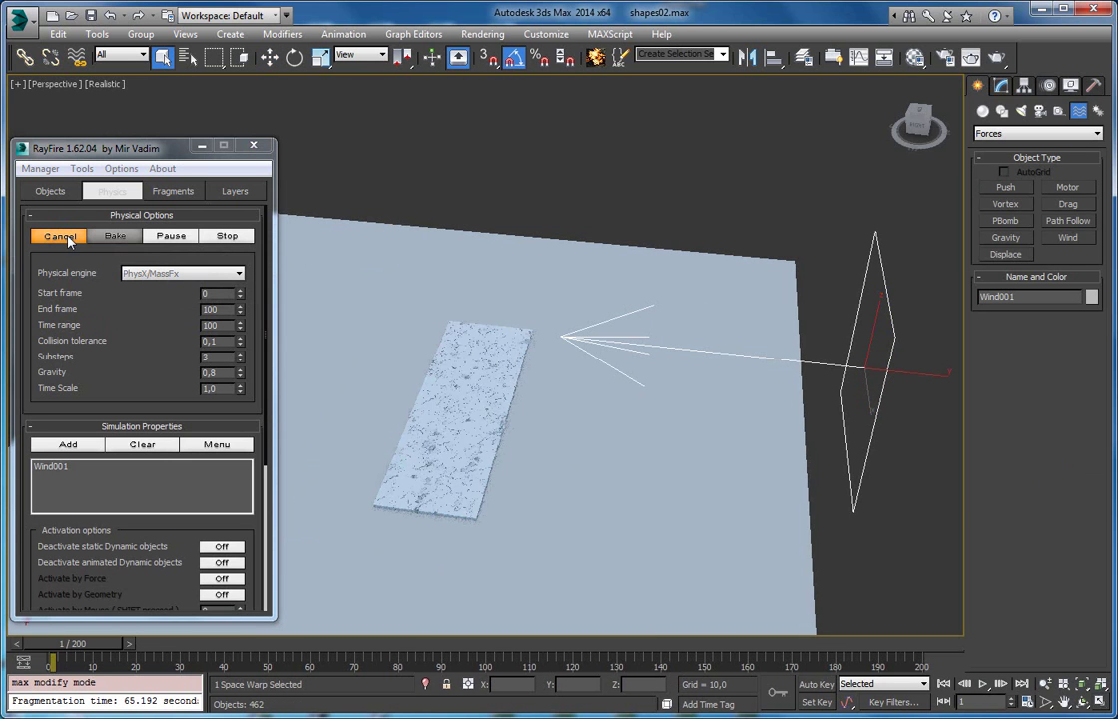
key(F4)
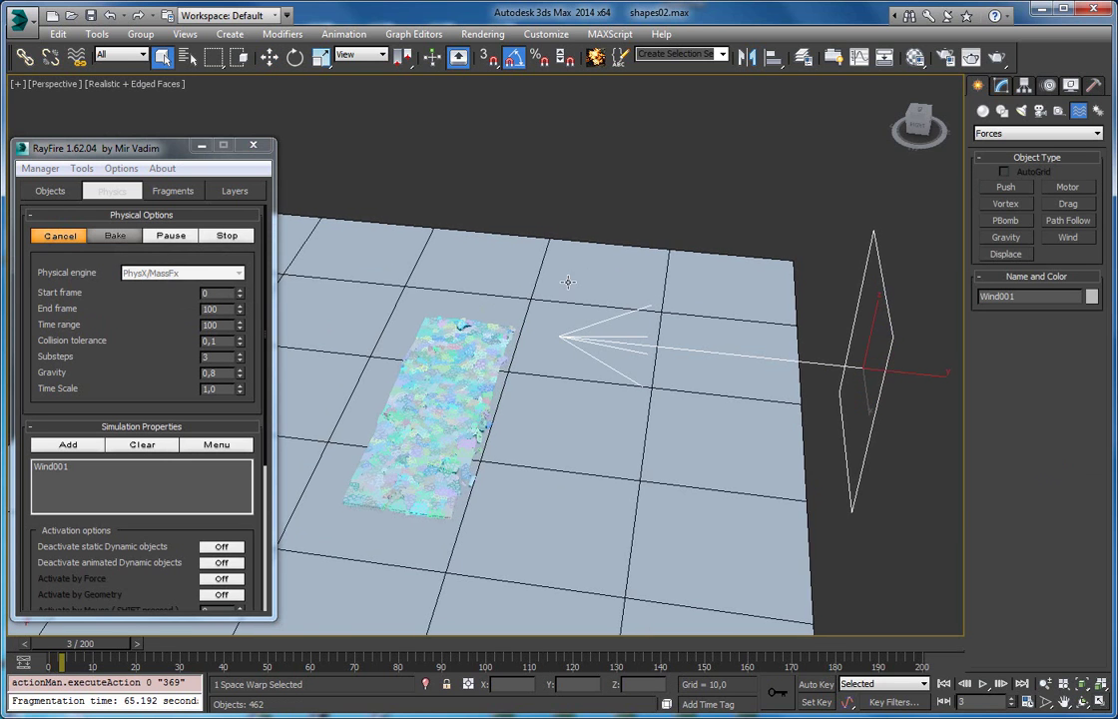
key(F4)
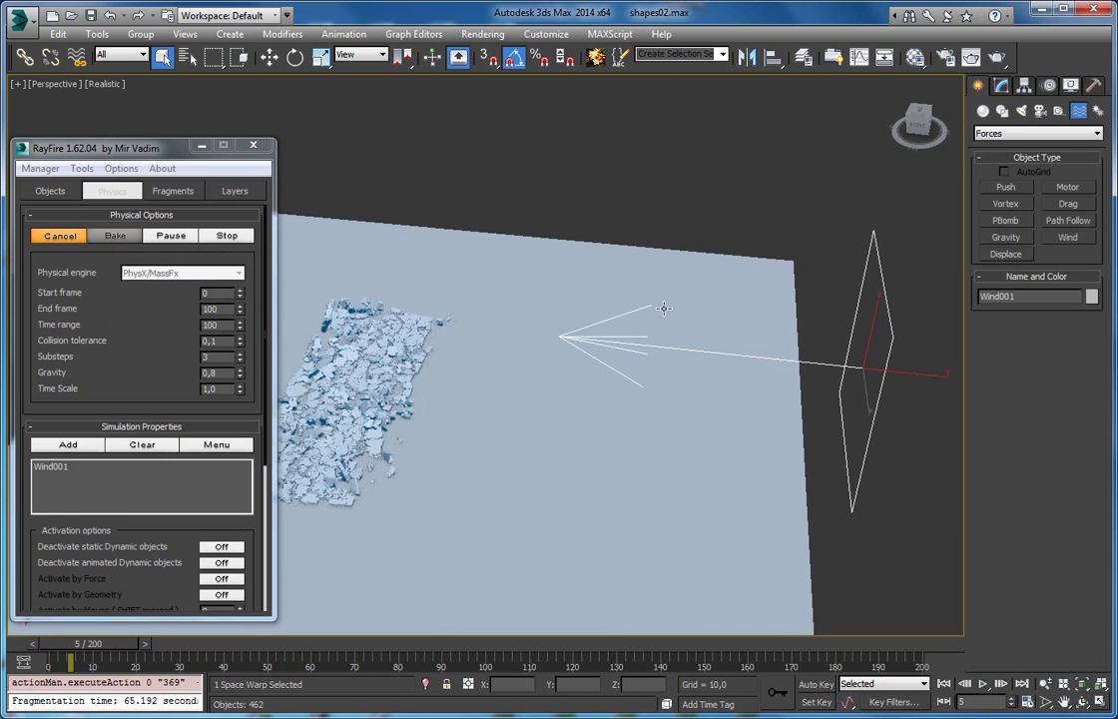
scroll(664, 309, down, 5)
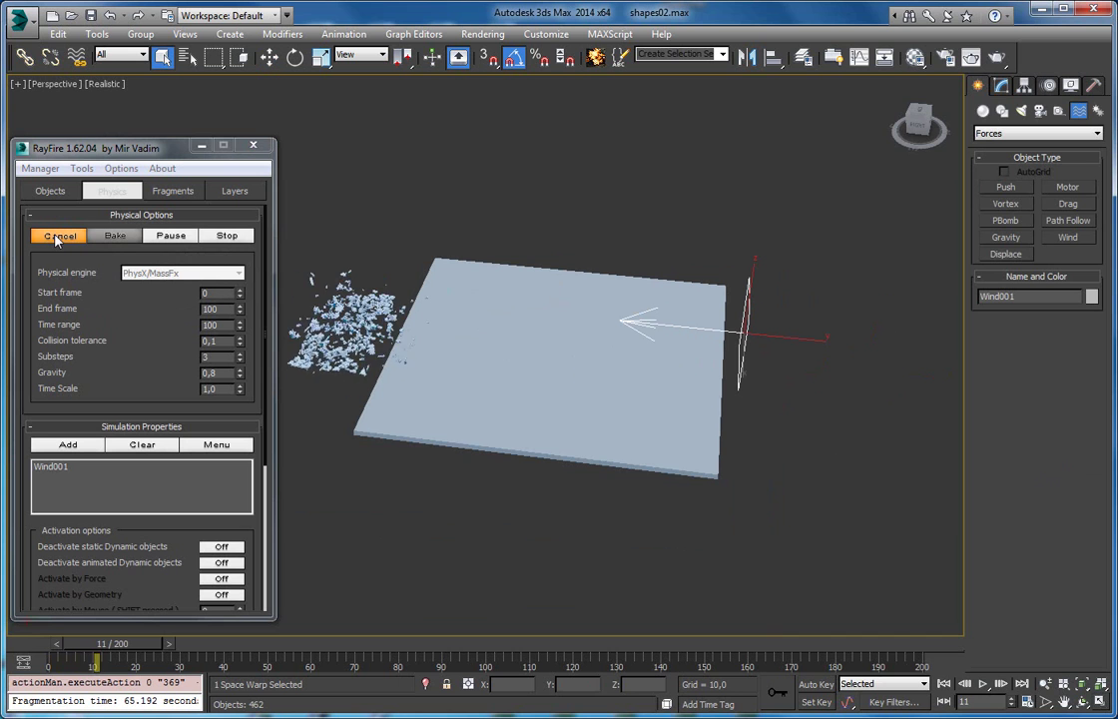
alt+middle_drag(551, 356, 412, 358)
Turn on the wind's range indicators, set its icon size to about 23.873 and switch its force to Spherical.
click(1003, 87)
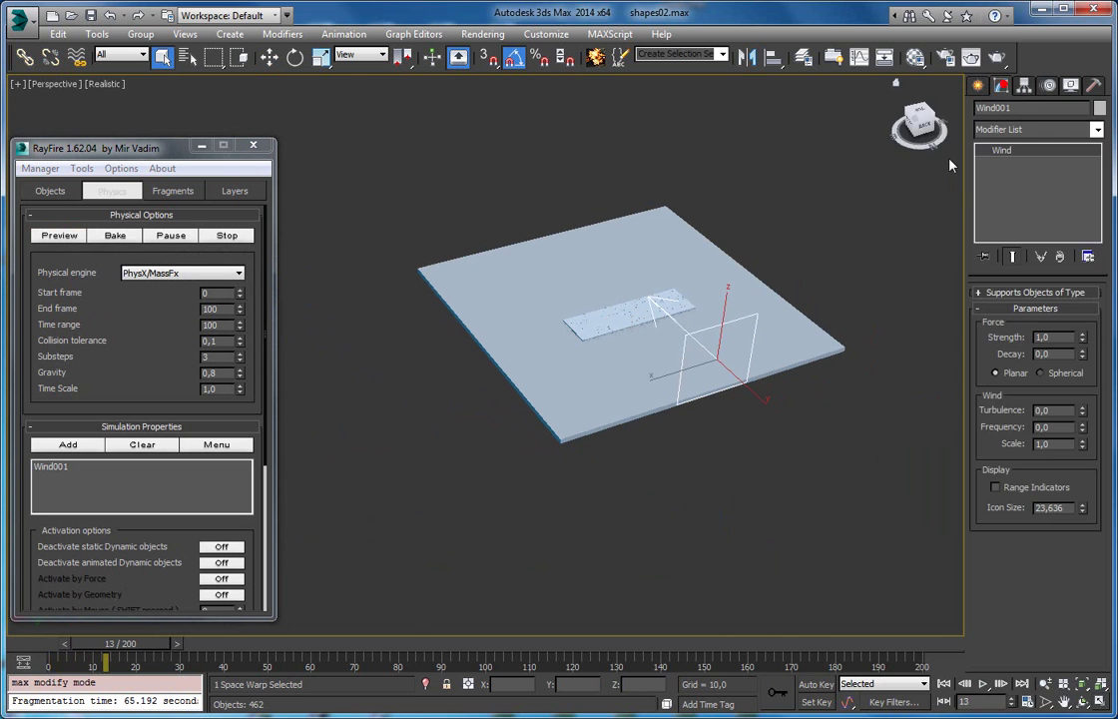
key(z)
alt+middle_drag(706, 328, 898, 254)
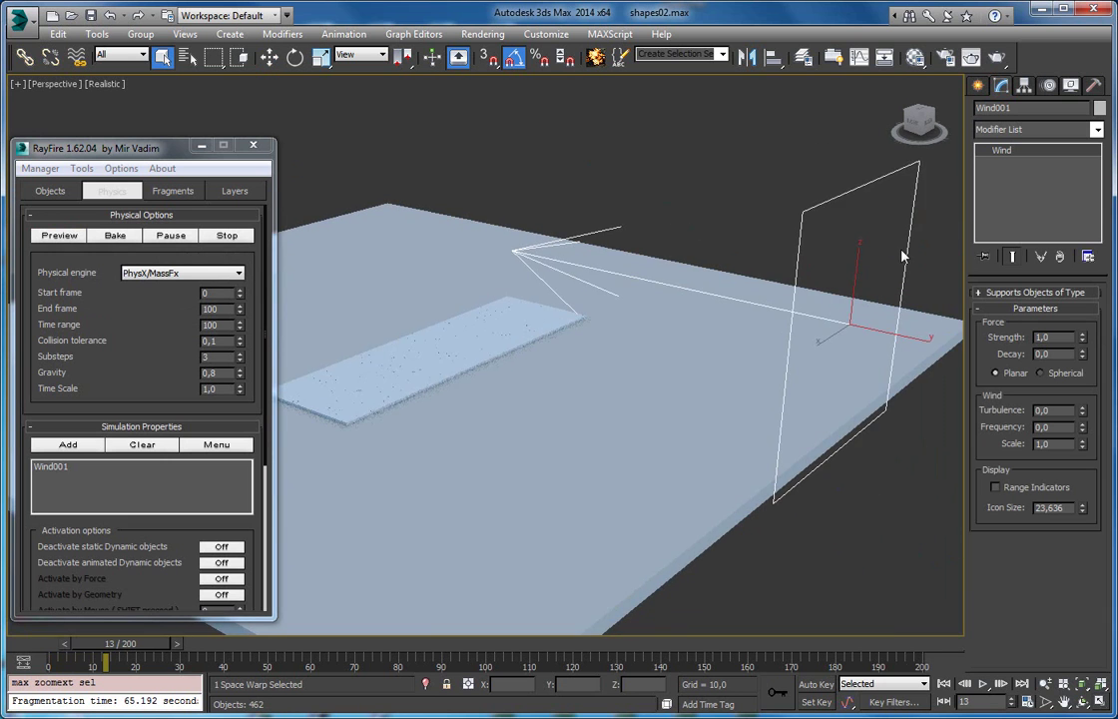
scroll(811, 280, down, 5)
alt+middle_drag(767, 272, 629, 314)
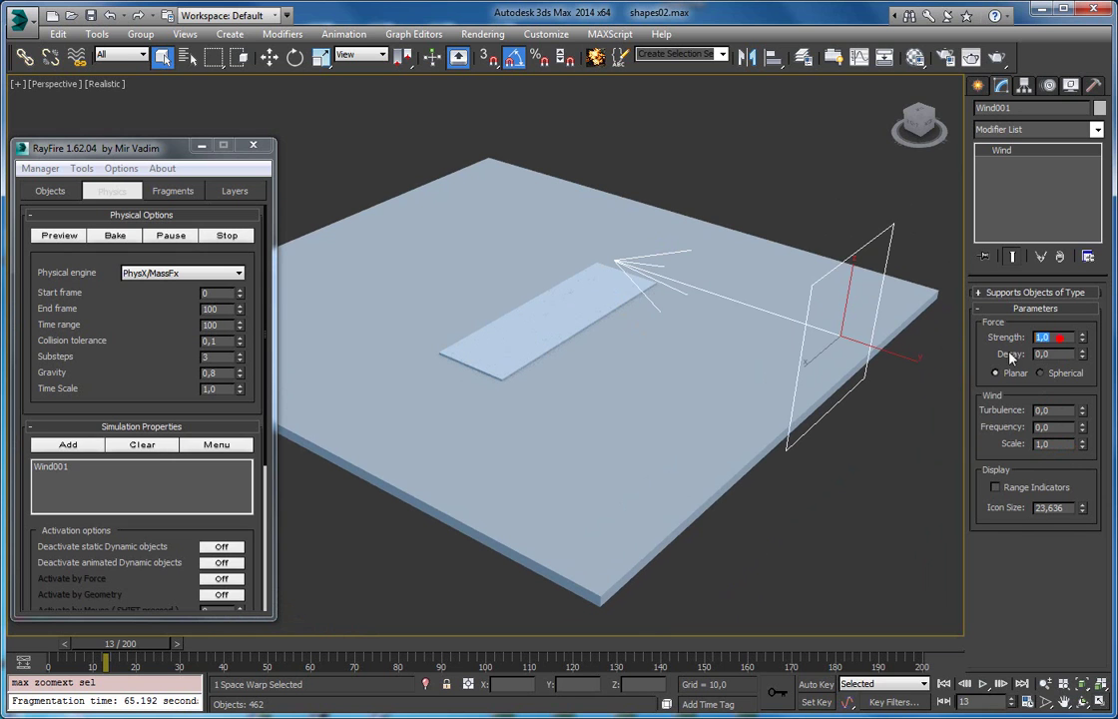
click(1041, 373)
click(995, 372)
click(994, 487)
mouse_move(1081, 507)
mouse_down()
mouse_move(1085, 488)
mouse_move(1085, 506)
mouse_up()
alt+middle_drag(813, 412, 783, 378)
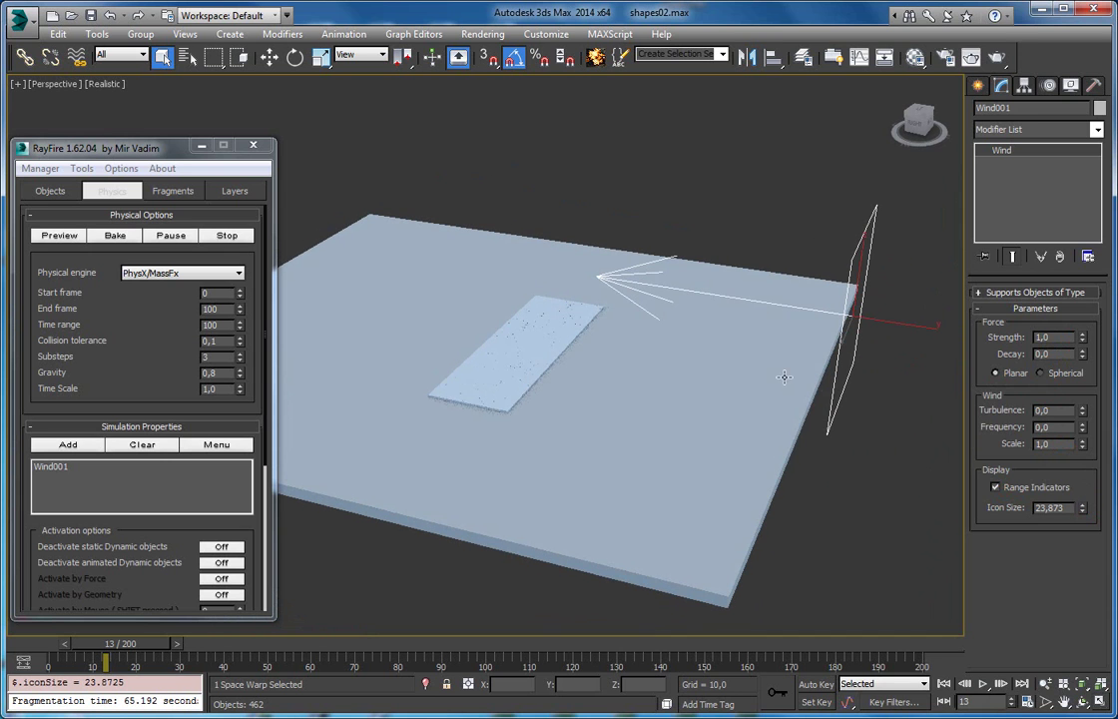
click(1040, 373)
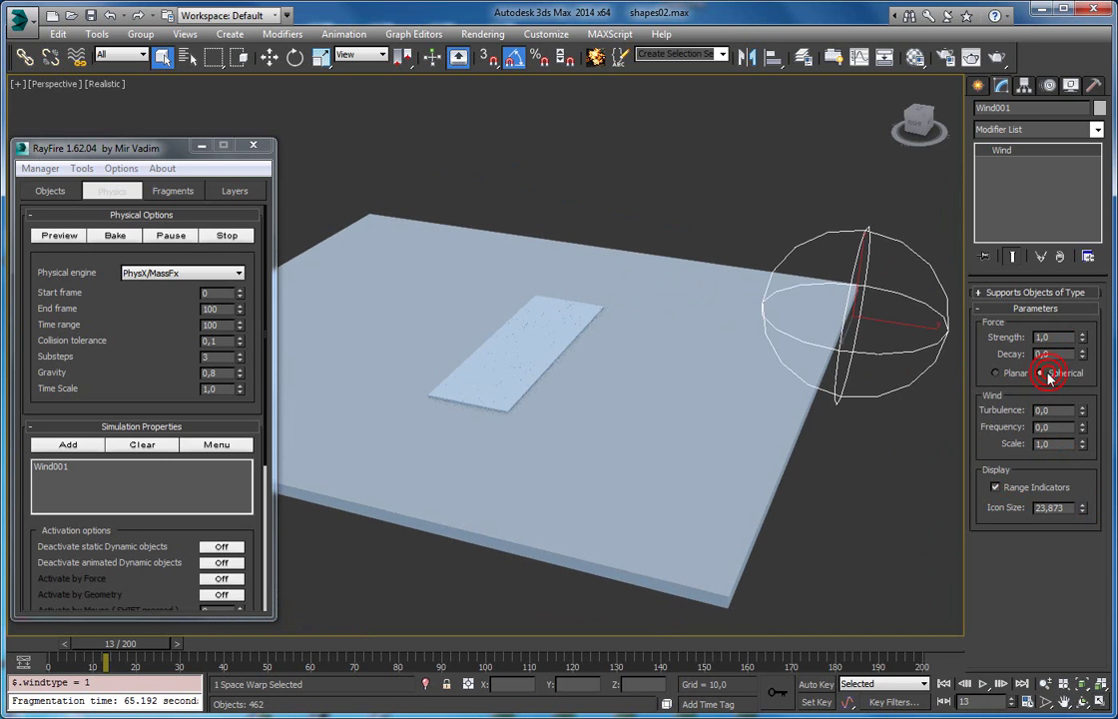
Move the spherical wind down beside the fragmented slab, to about X 2.6, Y 31 and Z 9.9.
alt+middle_drag(719, 276, 834, 315)
key(w)
drag(869, 305, 609, 356)
alt+middle_drag(609, 356, 593, 426)
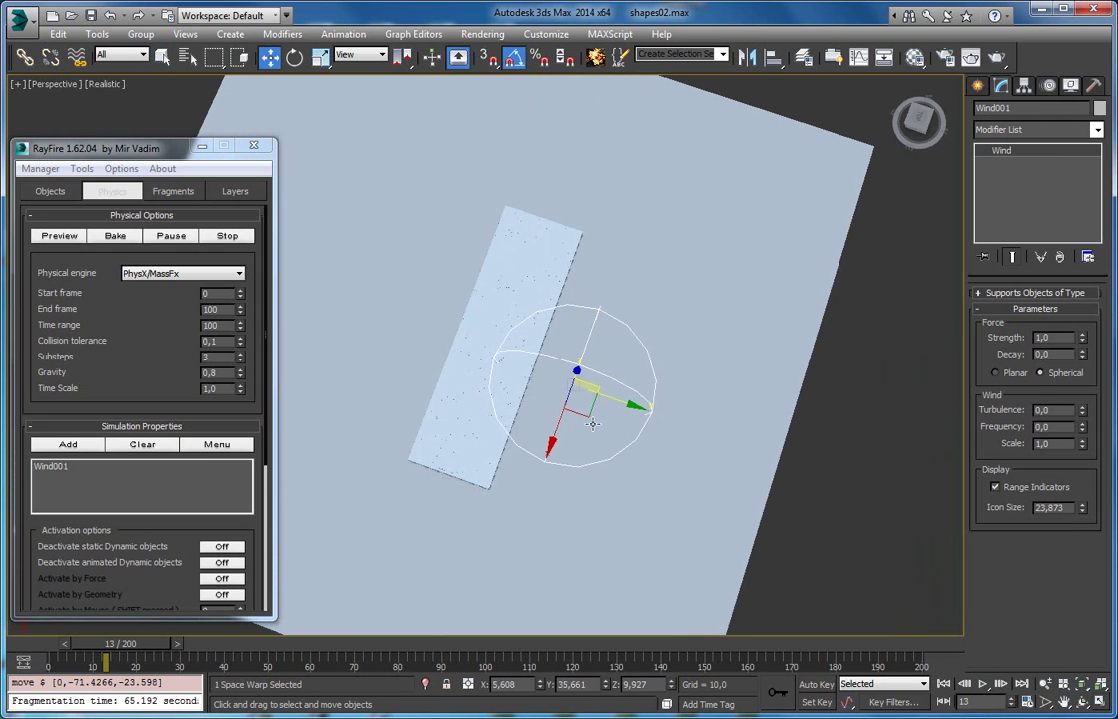
drag(582, 407, 572, 392)
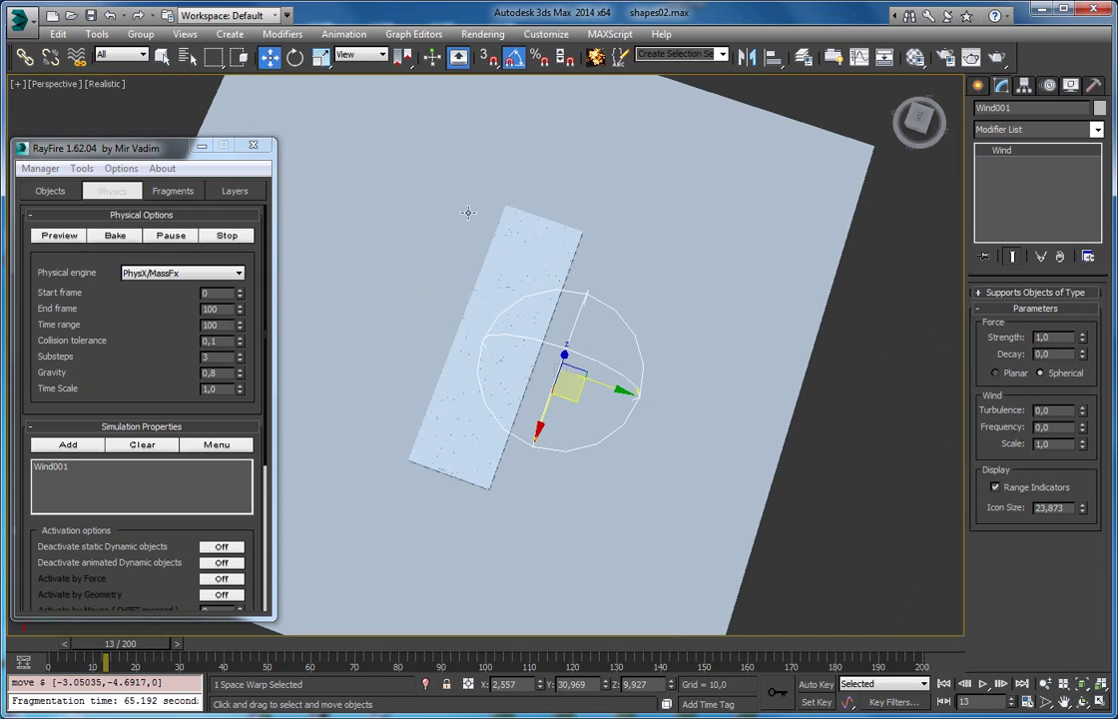
alt+middle_drag(580, 387, 639, 302)
Set the wind's strength to 0.5 and move it over the middle of the slab, to about Y 10.3 and Z 8.2.
click(1082, 340)
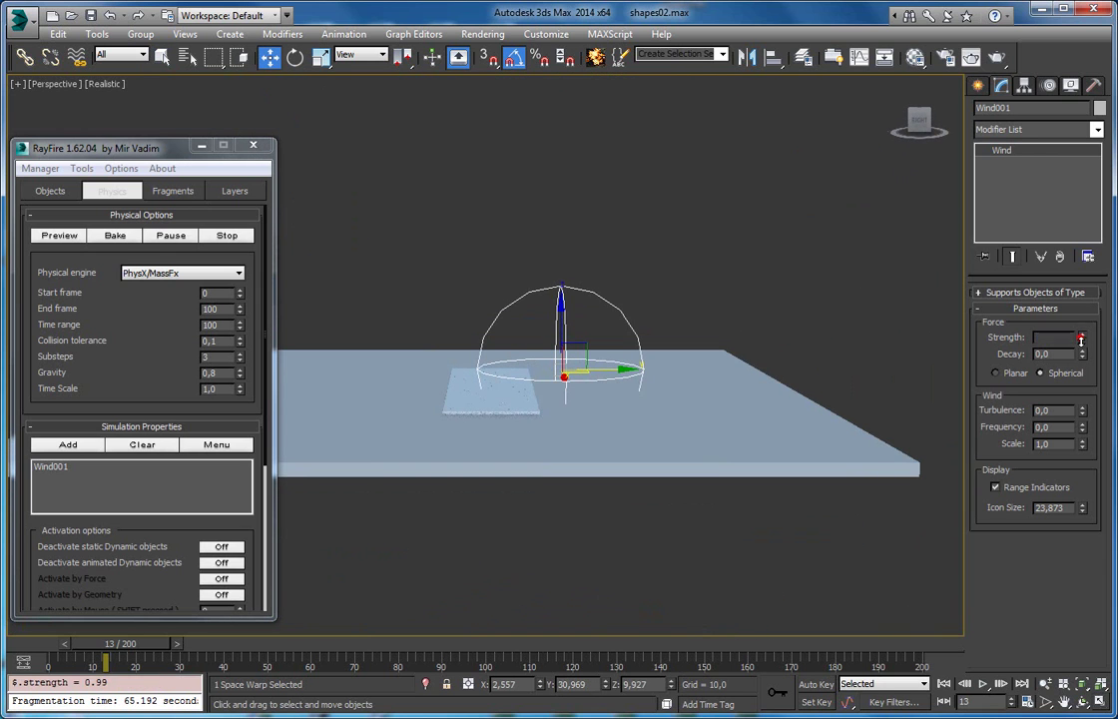
drag(1076, 363, 1078, 381)
click(1083, 336)
alt+middle_drag(625, 316, 669, 365)
drag(684, 375, 538, 353)
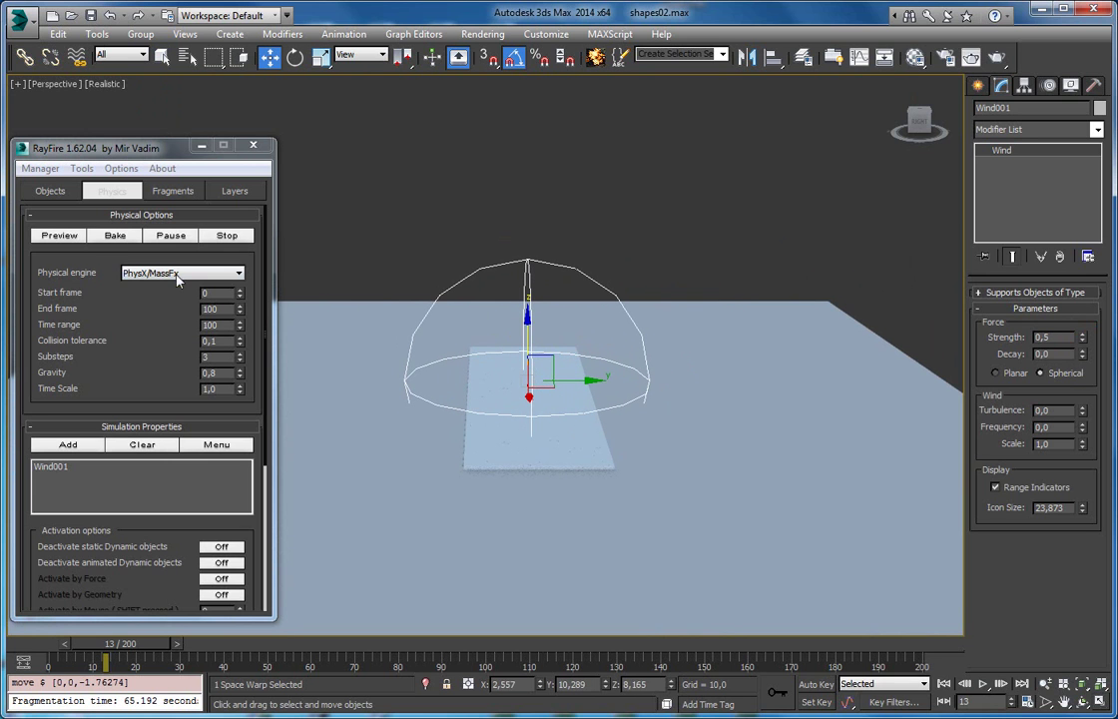
Preview the simulation with the spherical wind and examine the cracks spreading through the slab up close.
click(60, 237)
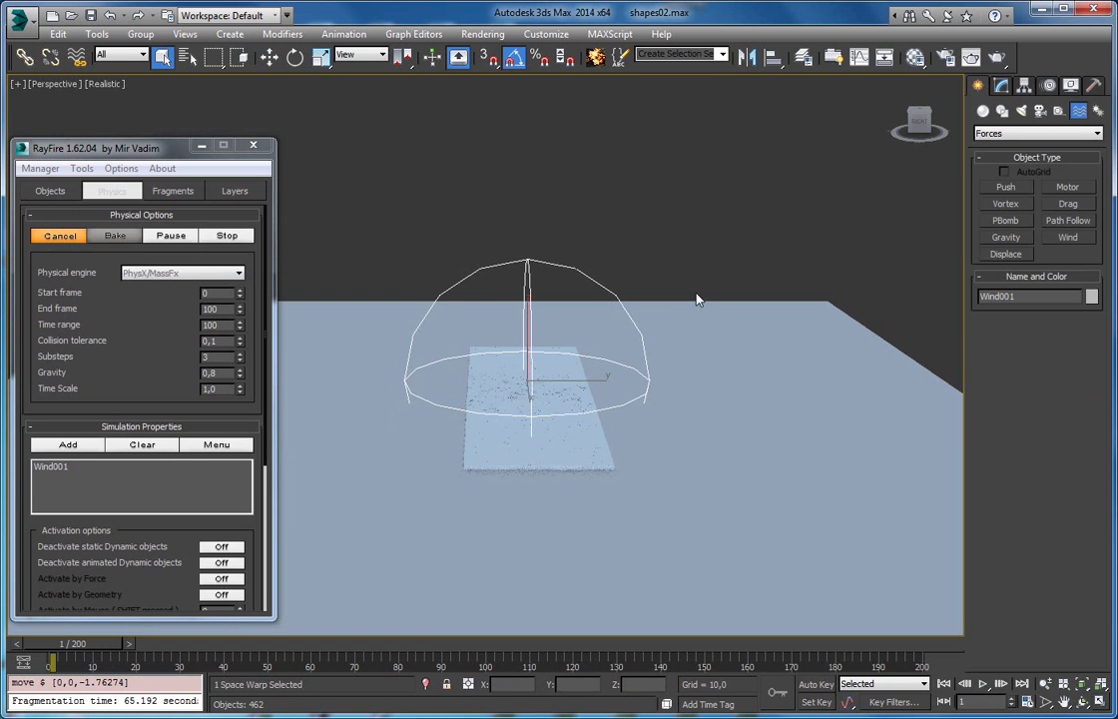
alt+middle_drag(649, 327, 640, 427)
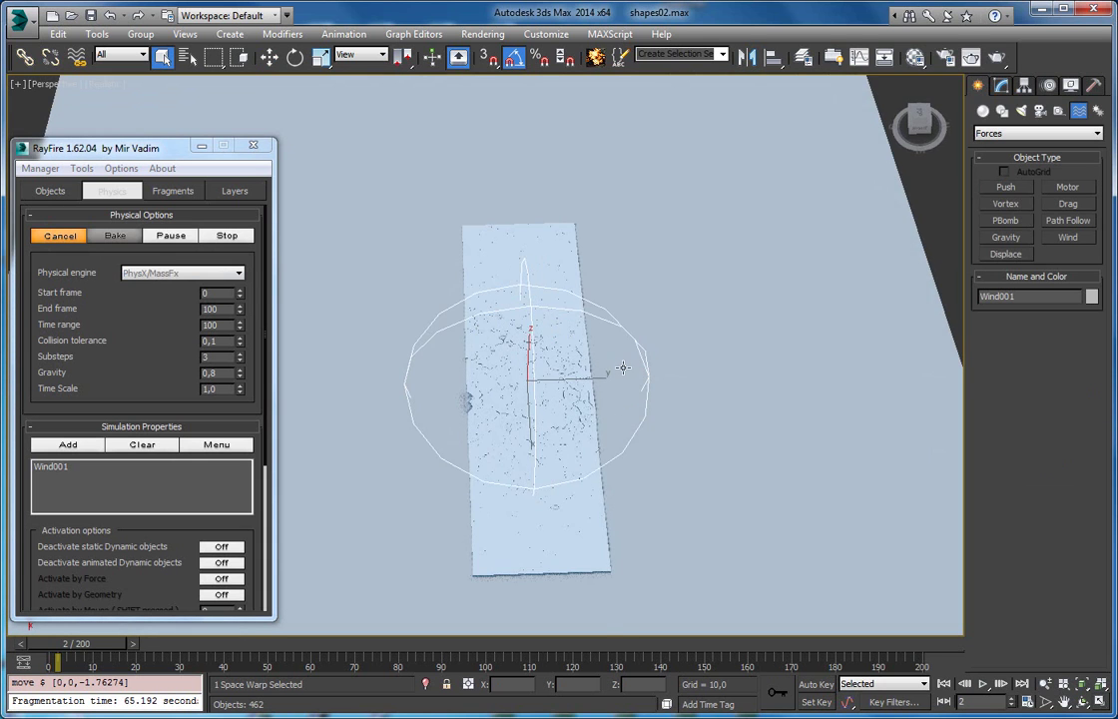
scroll(623, 371, up, 5)
scroll(631, 382, up, 4)
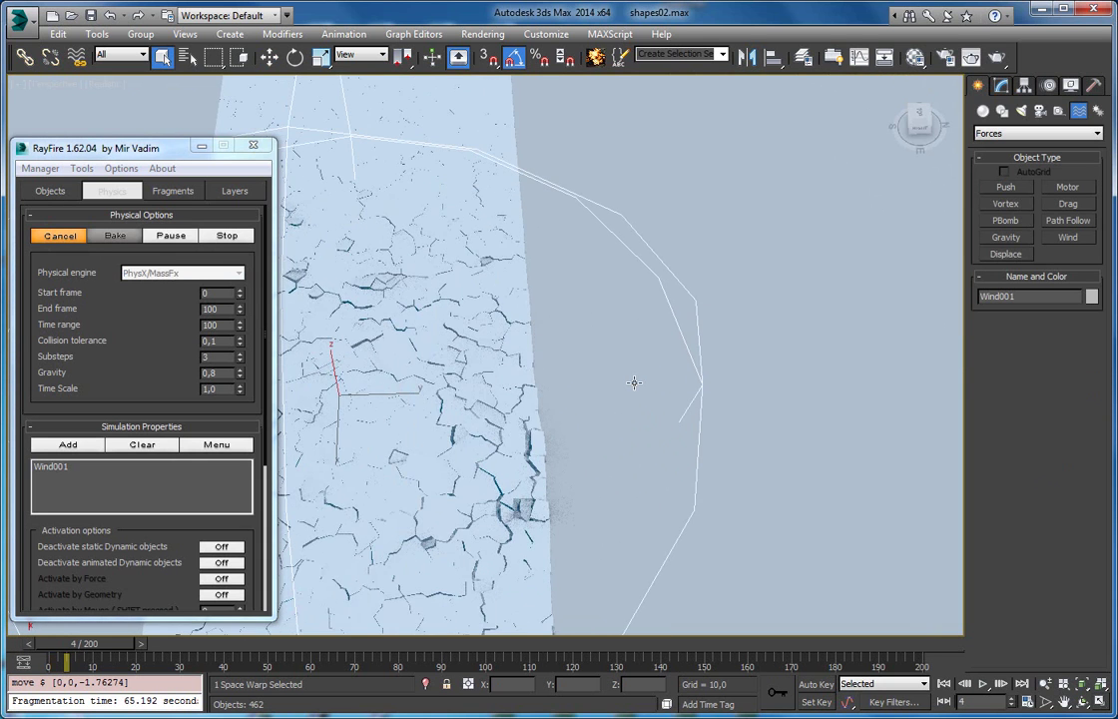
scroll(629, 384, down, 4)
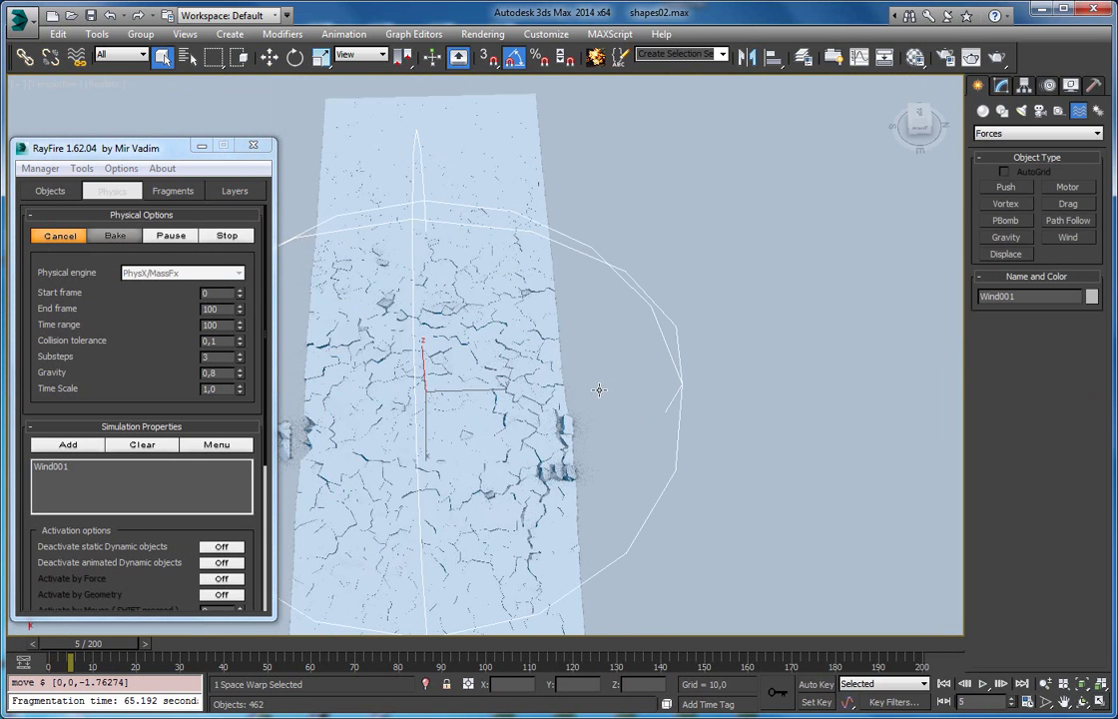
Raise the wind's strength to 0.97 while the preview is running.
click(1003, 87)
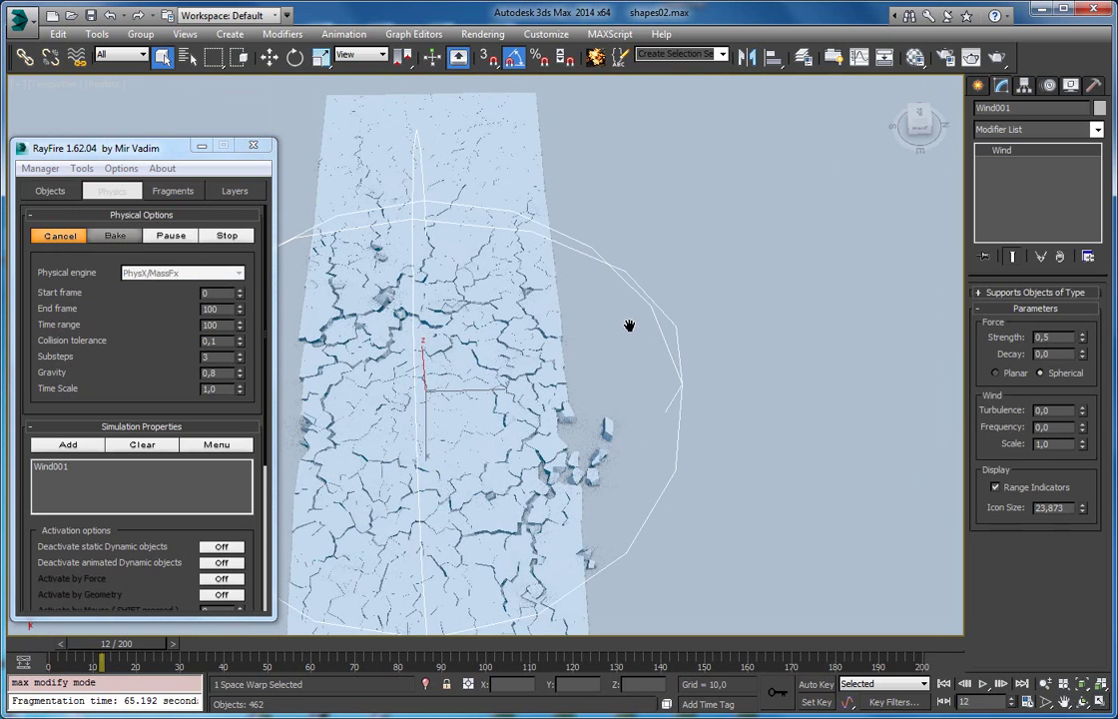
middle_drag(630, 325, 636, 322)
drag(1083, 341, 1081, 294)
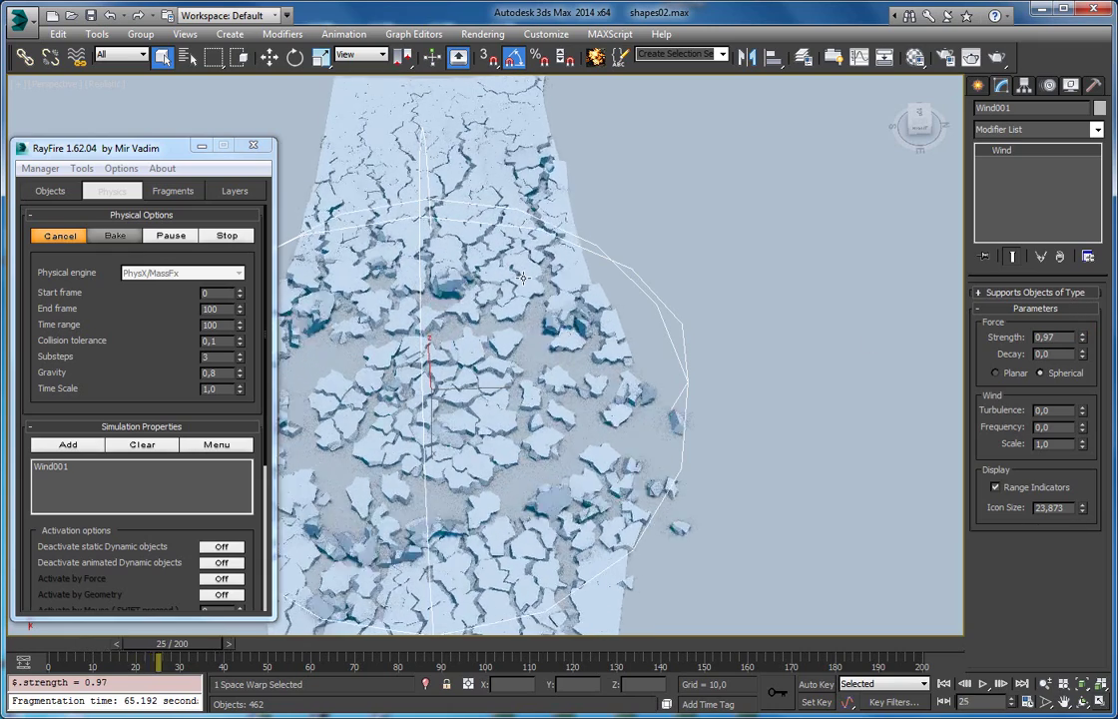
Turn off the wind's range indicators and cancel the running preview.
scroll(669, 302, down, 2)
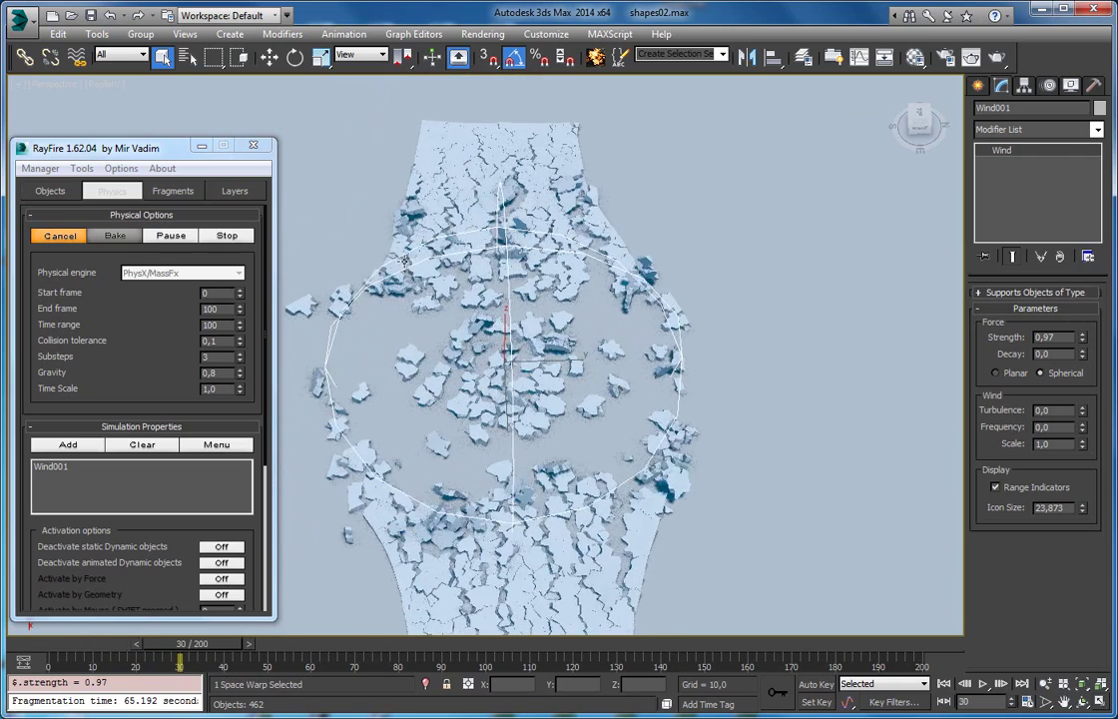
click(995, 487)
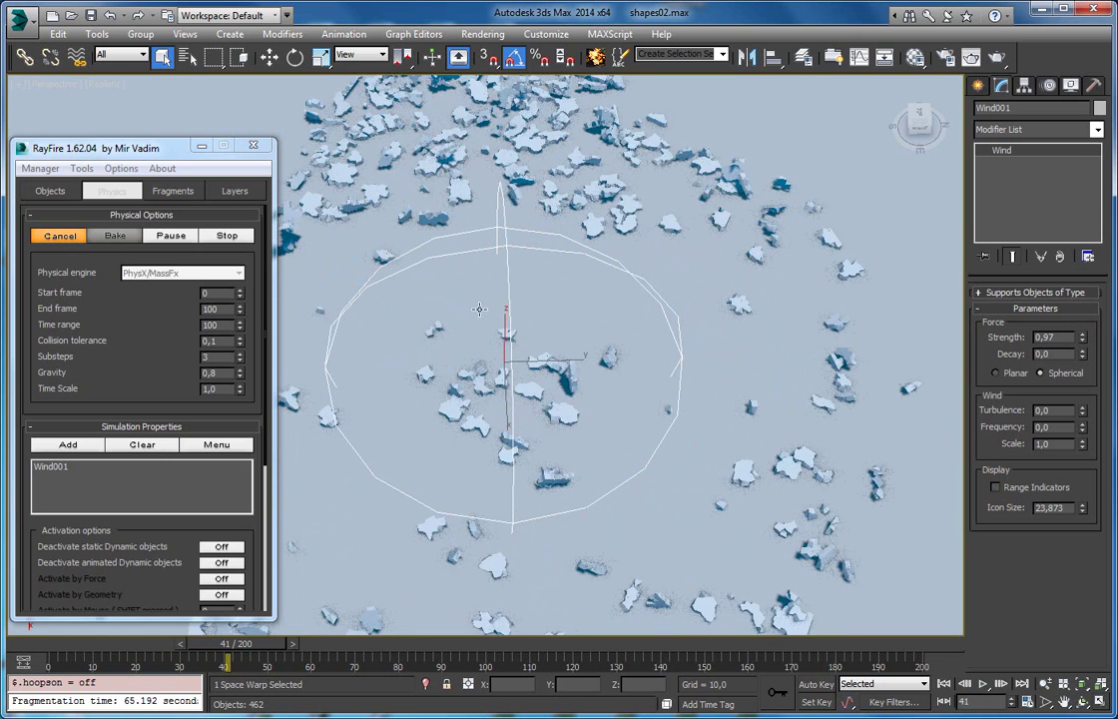
click(57, 237)
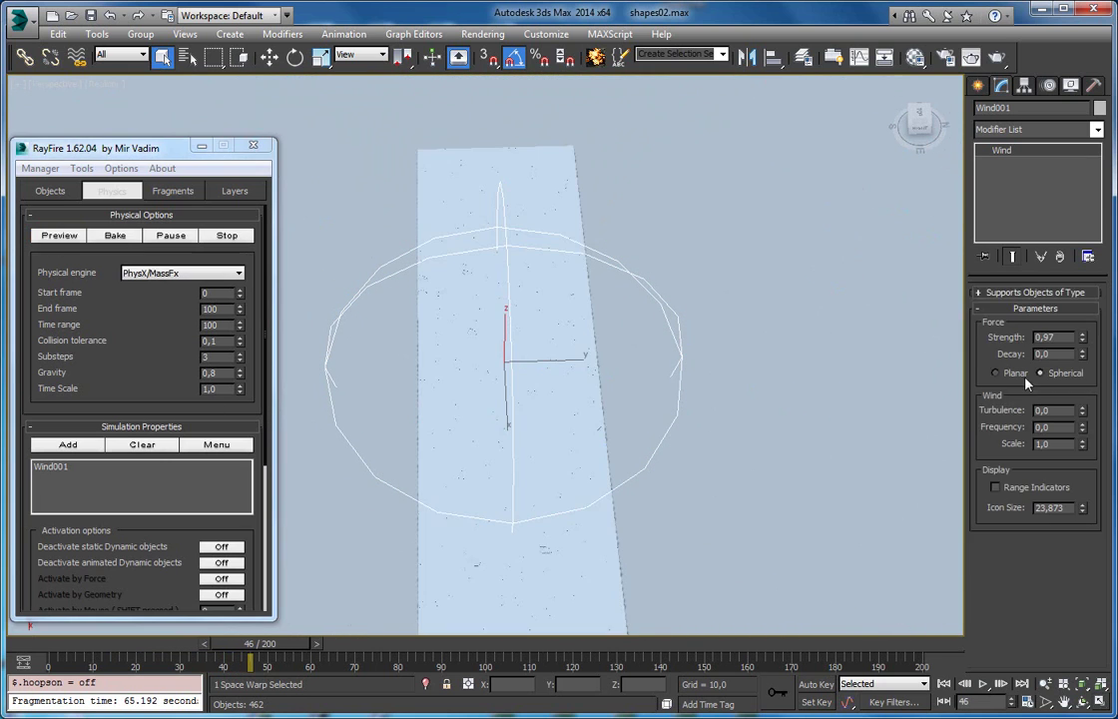
Turn the wind's range indicators back on and enlarge its icon size to about 51.803.
click(1008, 489)
drag(1087, 513, 1086, 439)
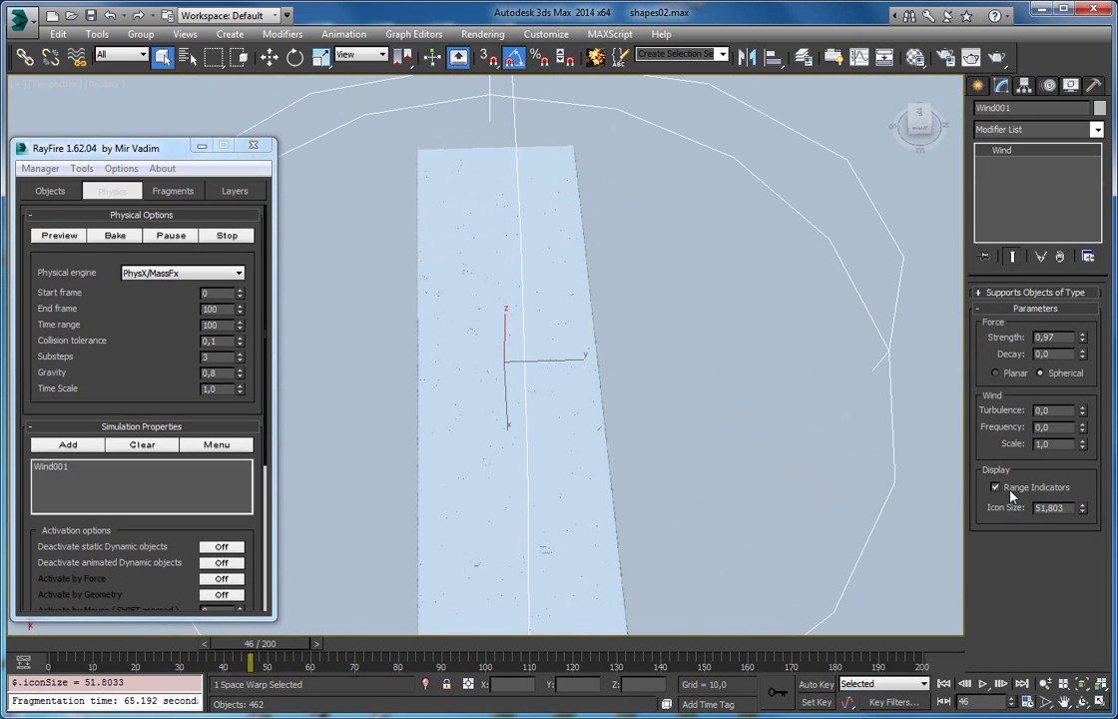
alt+middle_drag(529, 432, 629, 455)
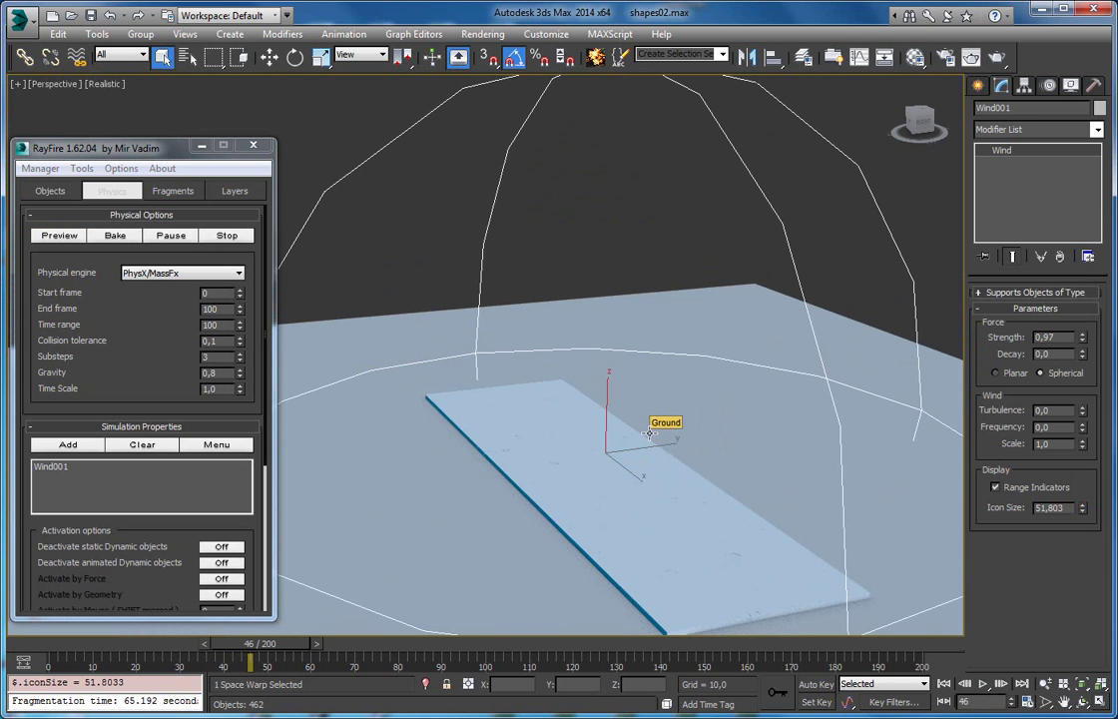
Set the wind's strength to -0.84 and move it to one side of the slab, at about Y 37.3.
alt+middle_drag(639, 387, 570, 413)
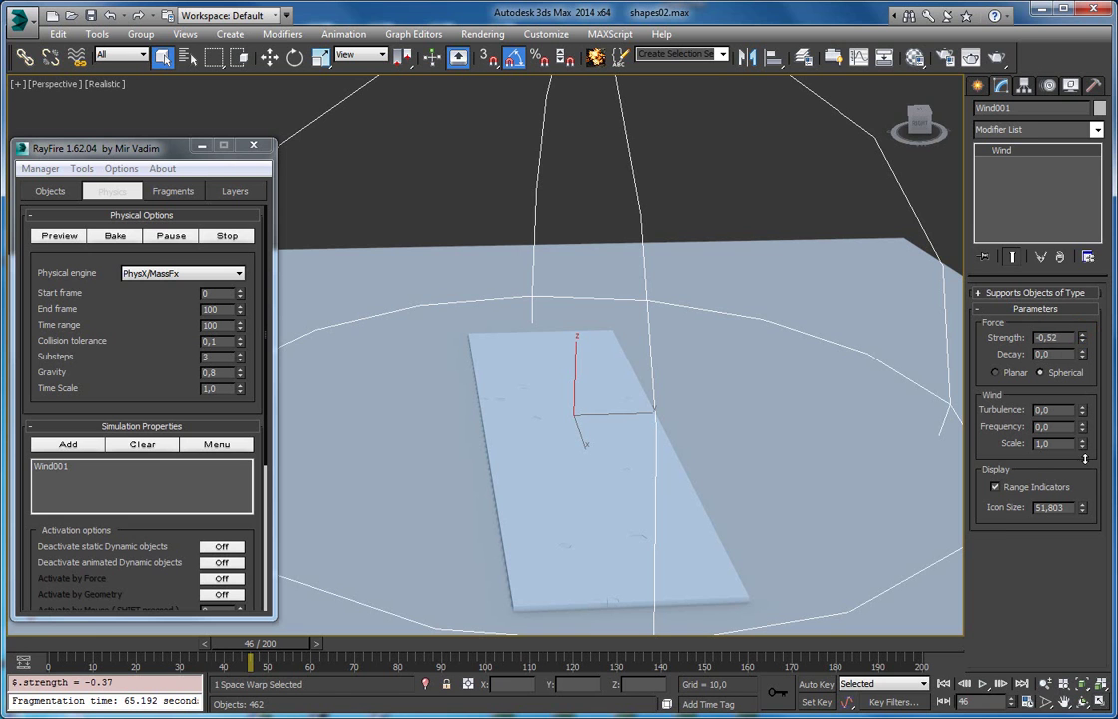
key(w)
drag(576, 411, 759, 399)
alt+middle_drag(759, 399, 592, 437)
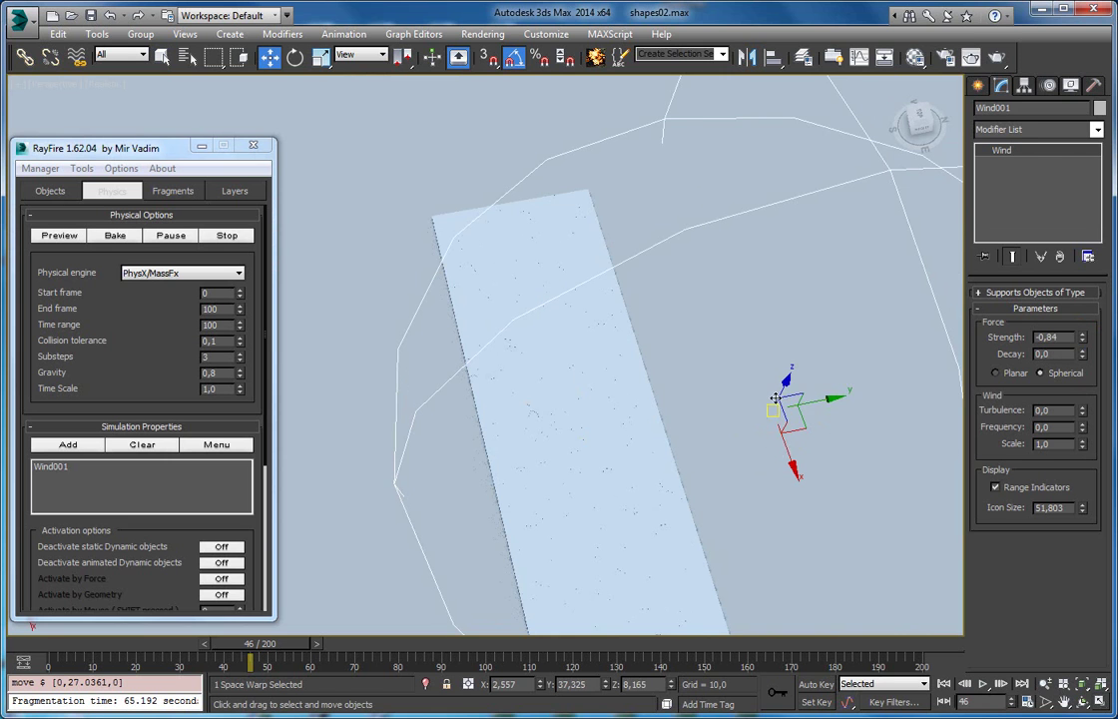
alt+middle_drag(782, 418, 754, 340)
Animate the wind with Auto Key, moving it across the slab to about Y -22.8 and Z 24.9 at frame 100.
click(817, 685)
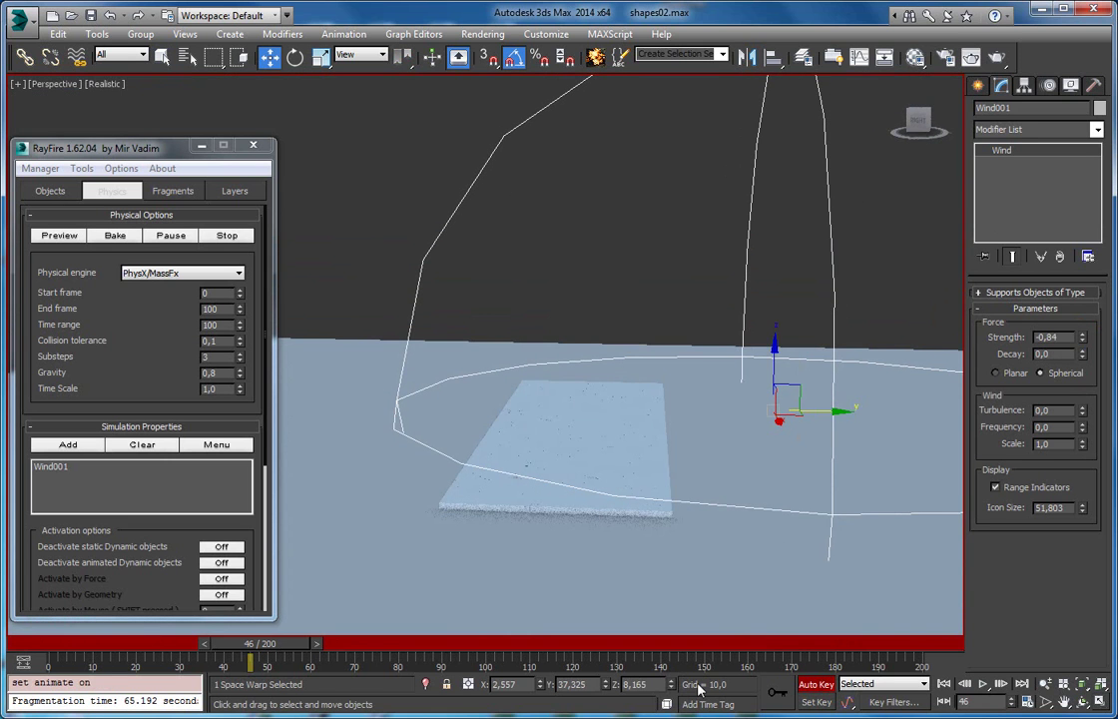
drag(262, 649, 518, 656)
key(w)
drag(786, 396, 356, 255)
click(815, 685)
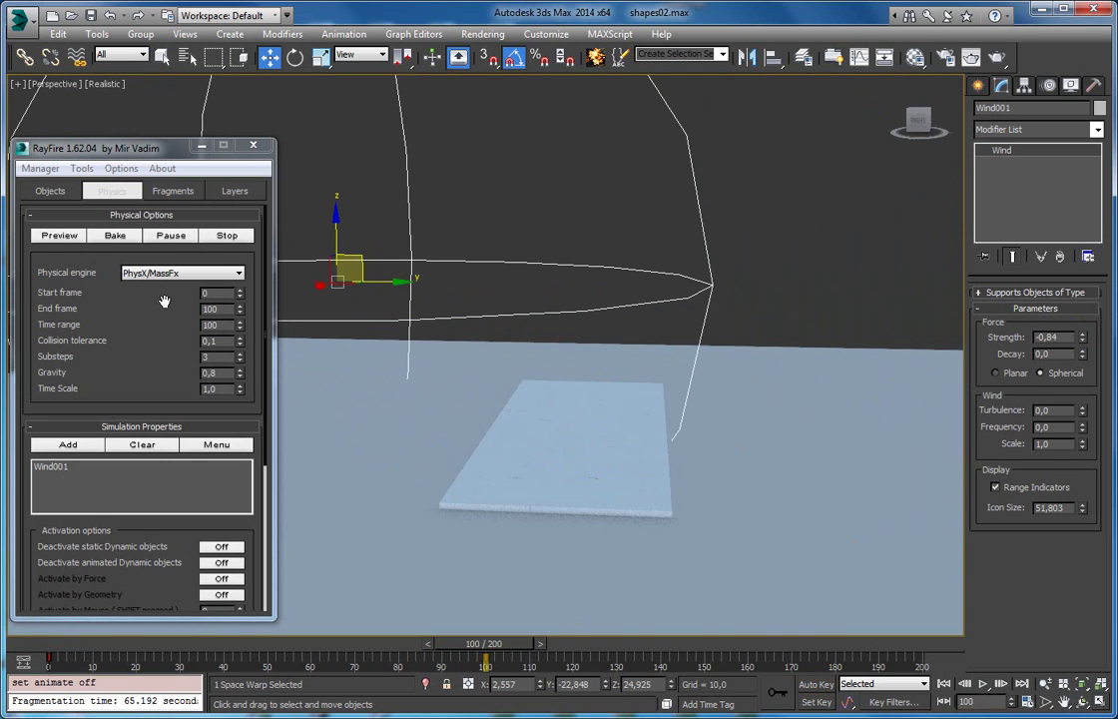
Preview the physics simulation with the animated wind of negative strength.
click(61, 237)
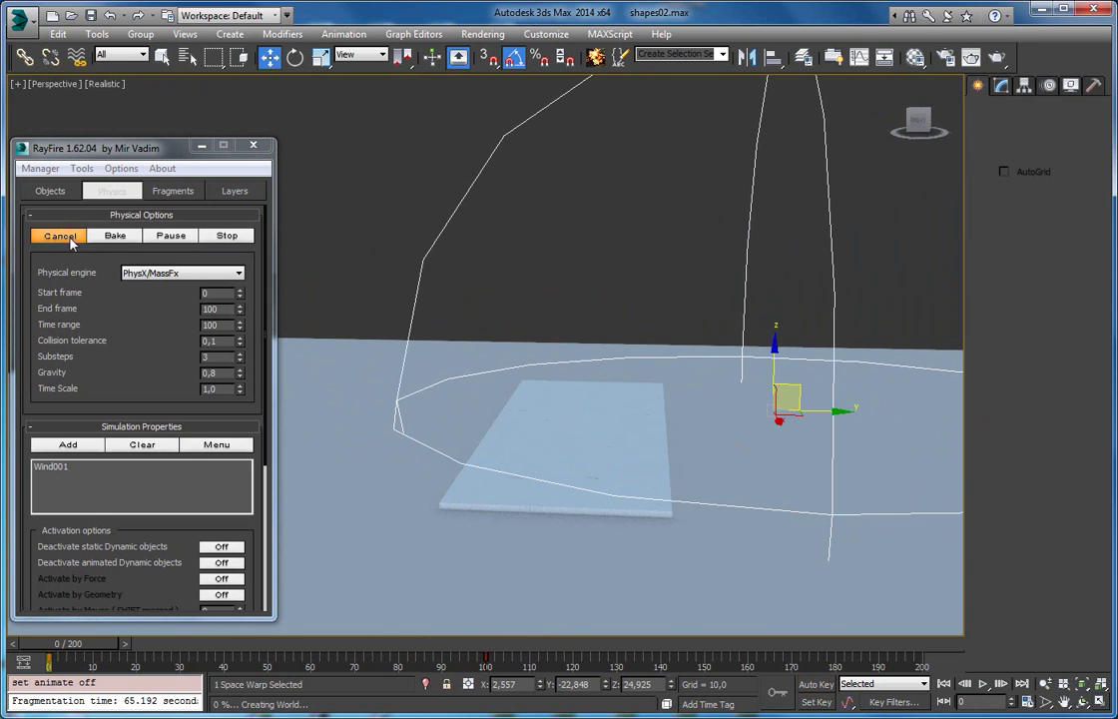
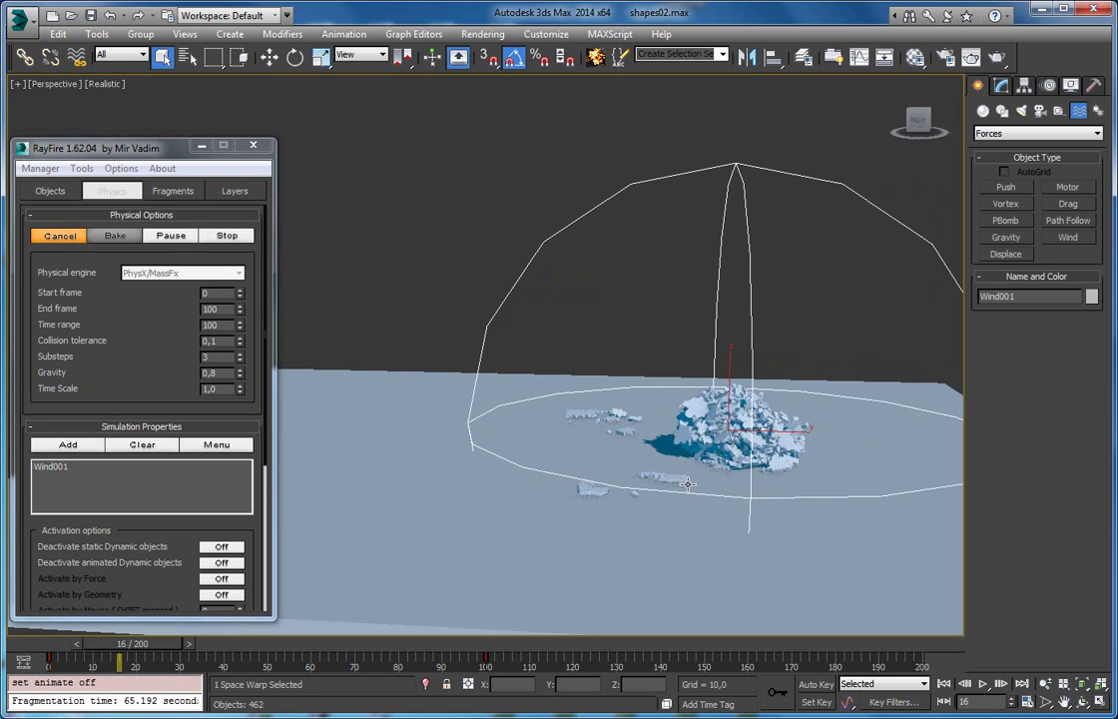
Pause the preview to set the wind's strength to -0.4, resume it and reduce the simulation substeps to 1.
scroll(687, 483, up, 4)
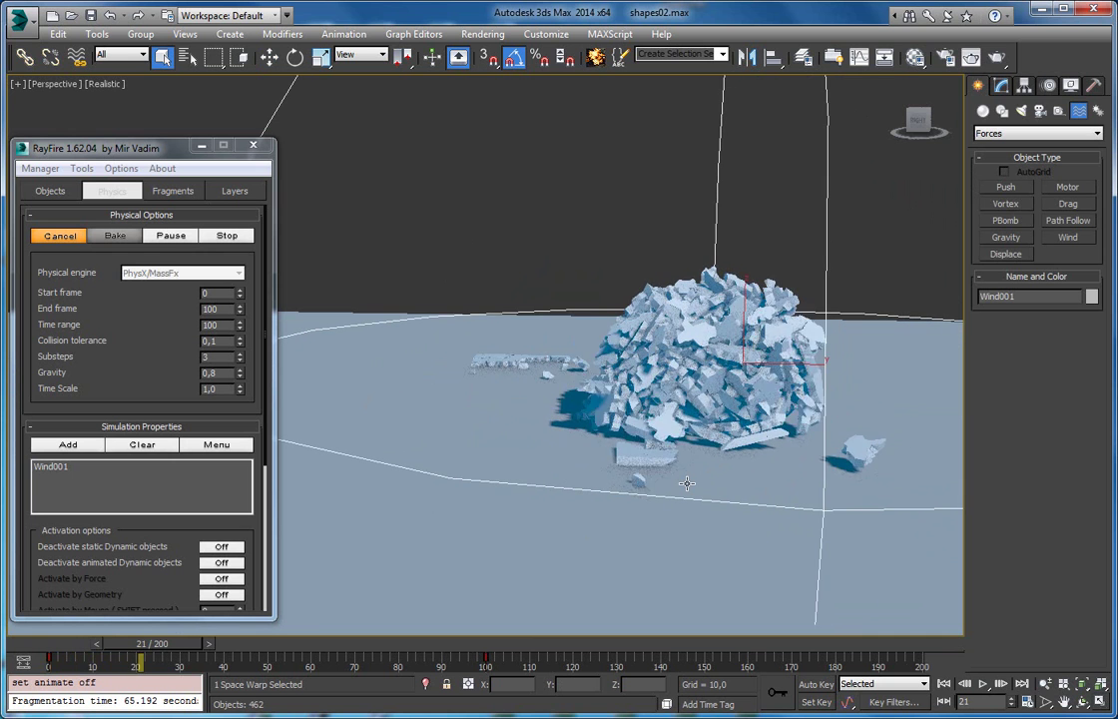
click(171, 235)
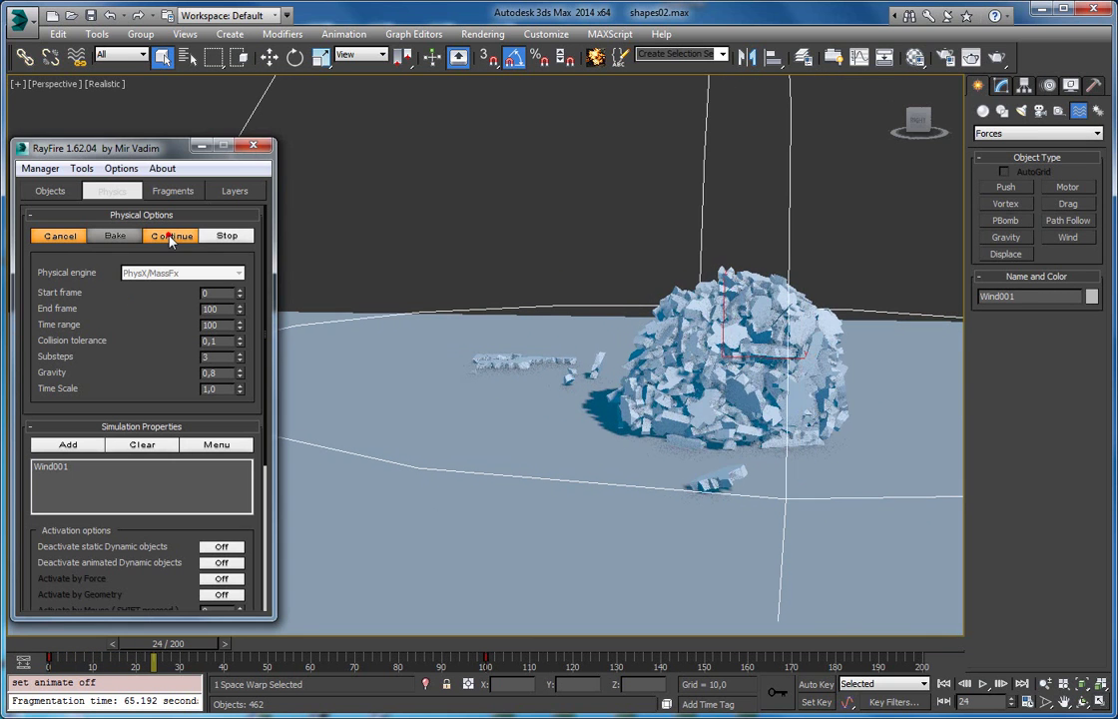
click(1001, 85)
click(1082, 341)
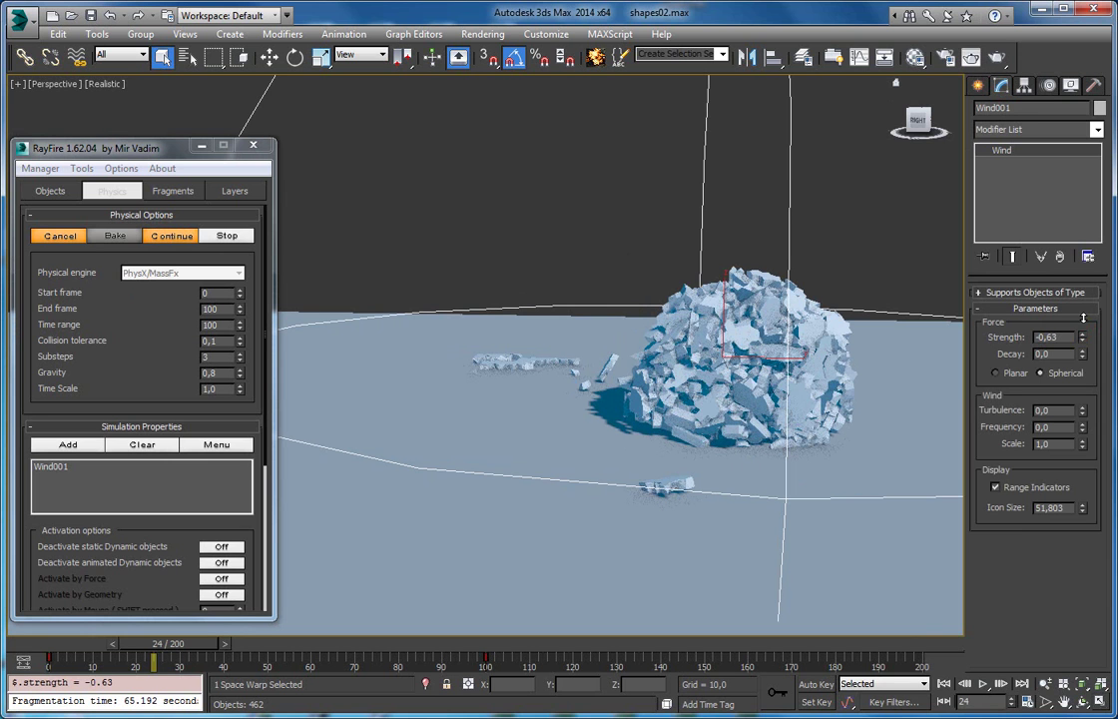
click(175, 238)
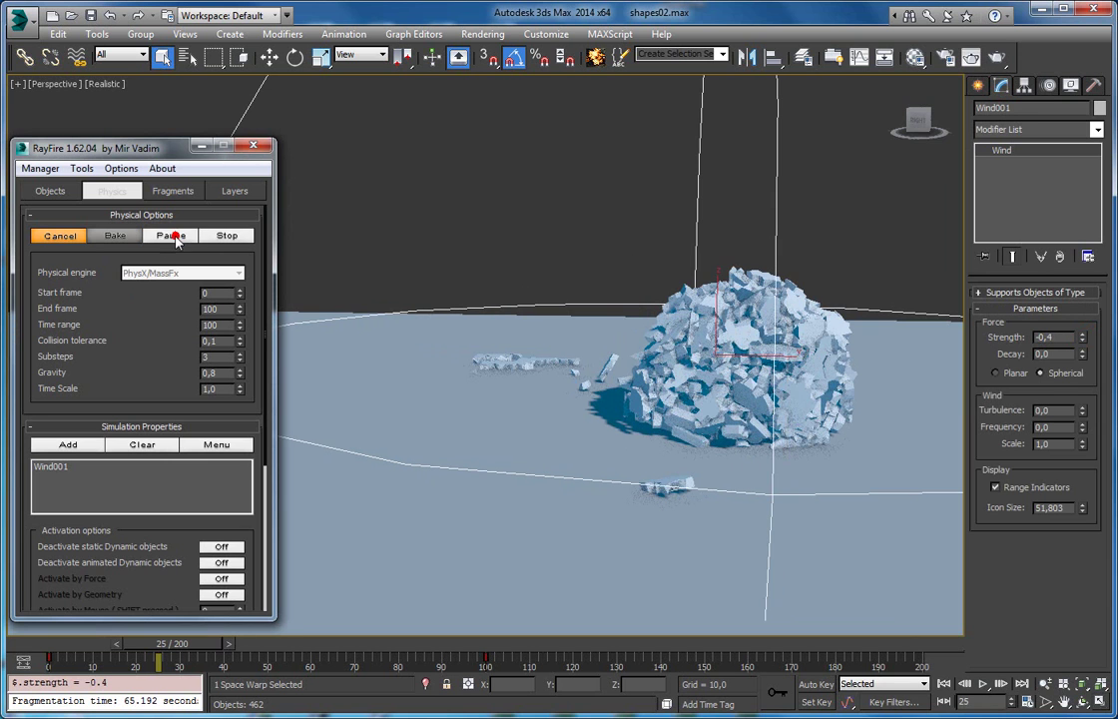
click(241, 361)
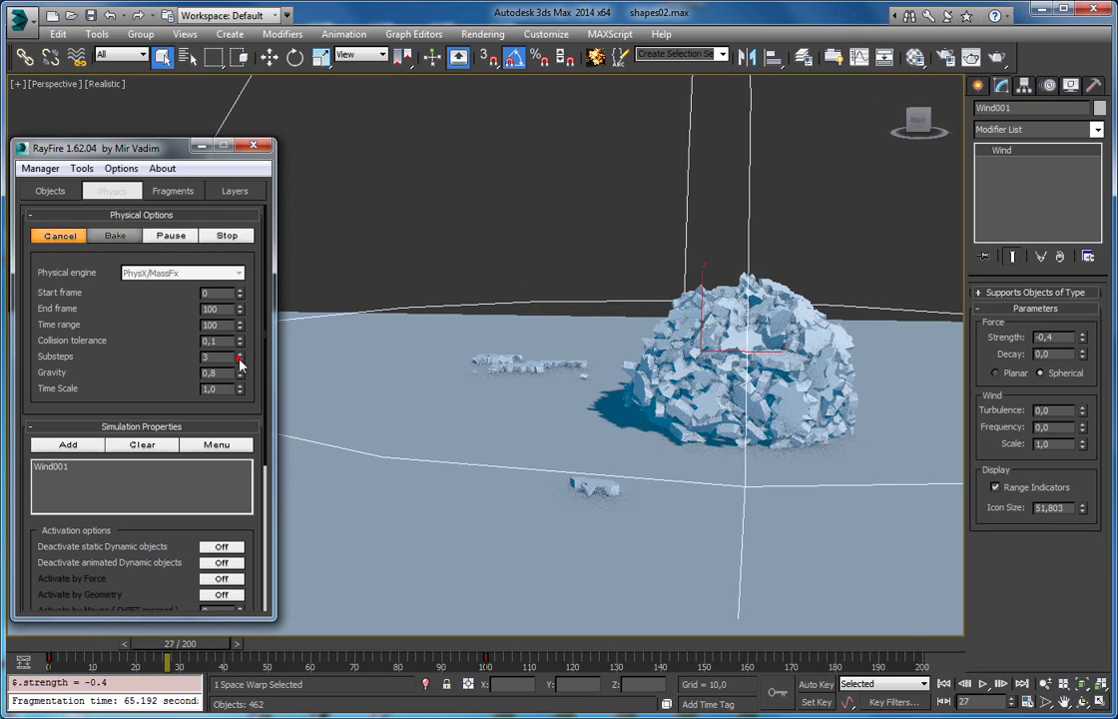
click(240, 361)
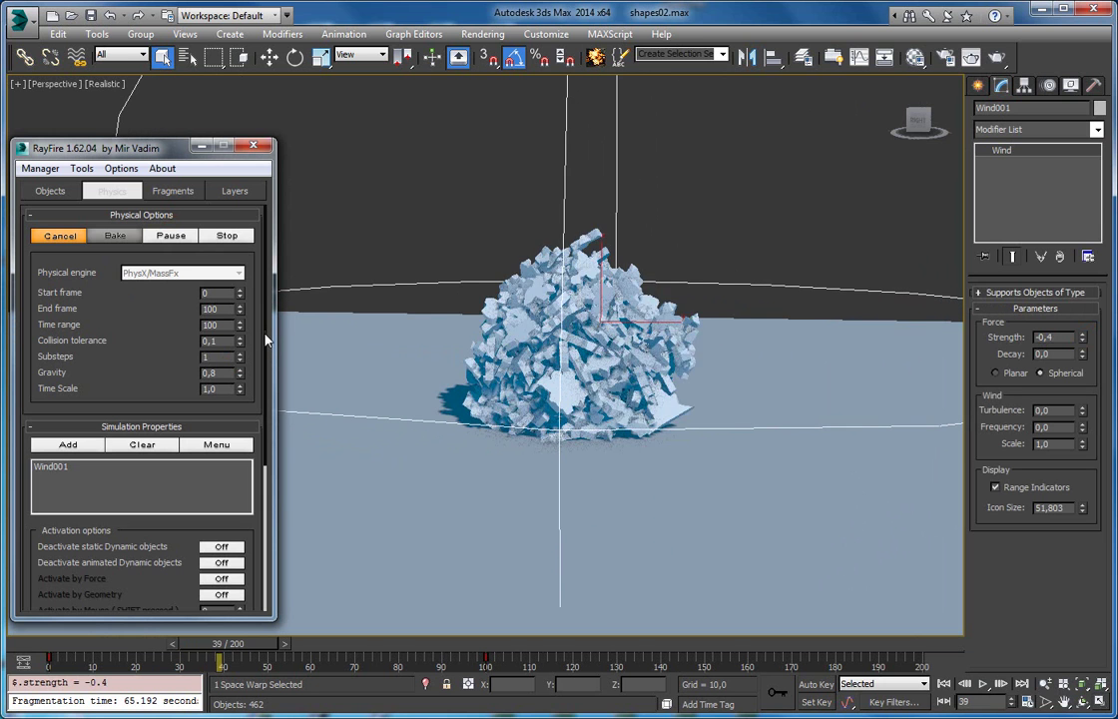
Gradually bring the wind's strength up to 0 while the simulation preview keeps running.
click(1083, 335)
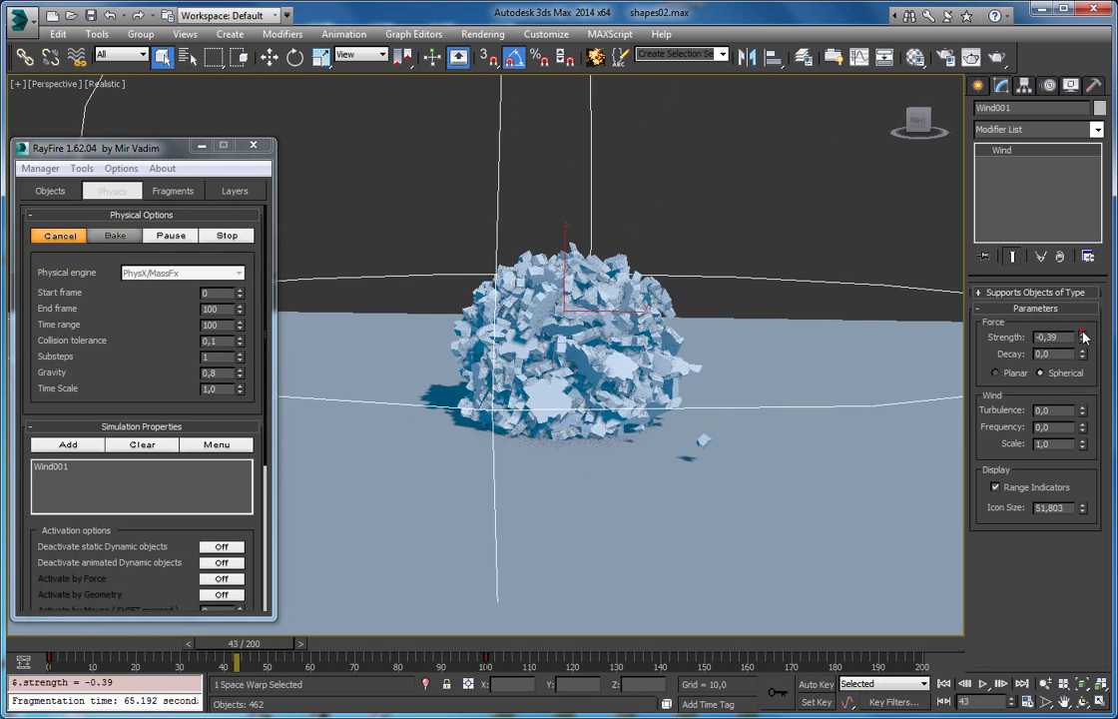
click(1083, 335)
click(1083, 335)
click(1083, 334)
click(1083, 335)
click(1083, 334)
click(1083, 334)
click(1083, 335)
click(1085, 335)
click(1085, 336)
click(1086, 336)
click(1086, 335)
click(1083, 334)
click(1084, 334)
click(1083, 333)
click(1083, 334)
click(1083, 332)
click(1083, 332)
middle_drag(539, 314, 703, 358)
click(1085, 335)
click(1086, 335)
click(1085, 336)
click(1085, 336)
click(1085, 336)
click(1085, 336)
click(1085, 335)
click(1086, 336)
click(1085, 335)
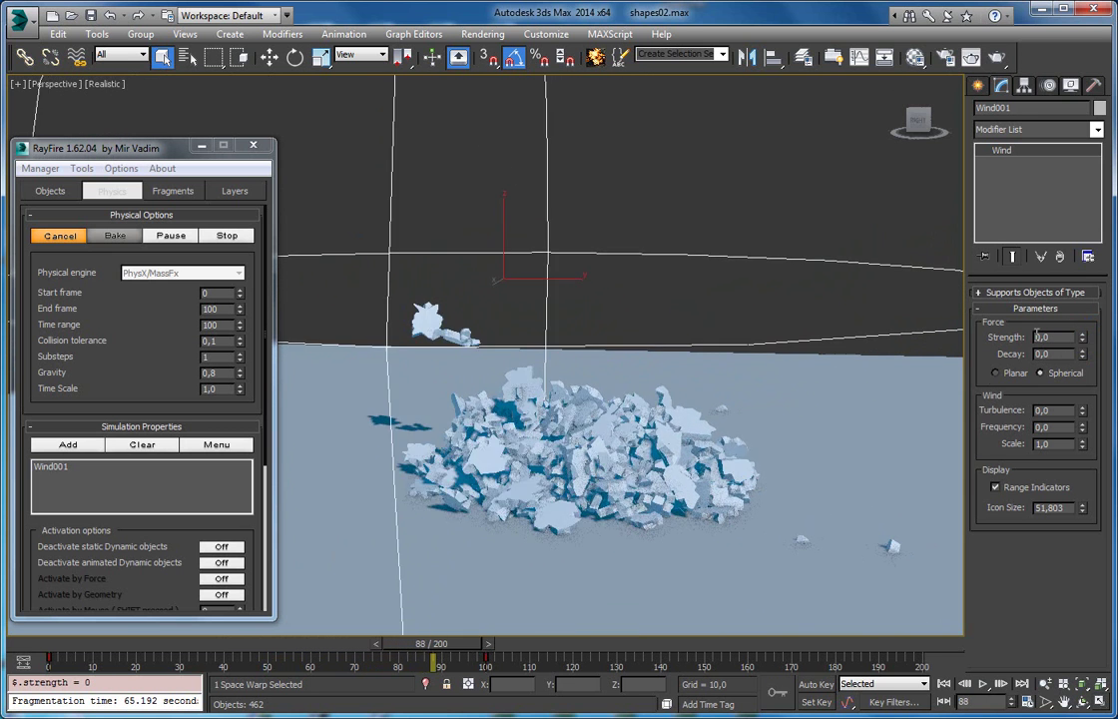
Pause the simulation, return to frame 0 and play the simulated motion back at 1/4x speed.
click(170, 236)
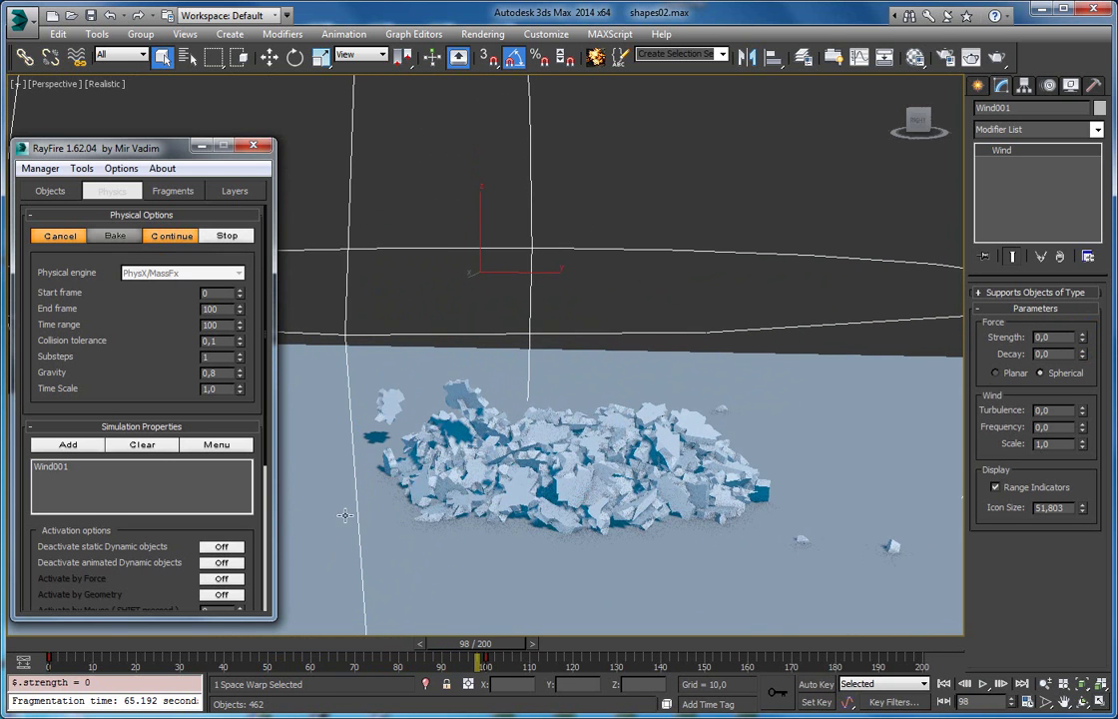
drag(507, 649, 130, 644)
middle_drag(669, 571, 704, 579)
middle_drag(704, 580, 574, 360)
drag(84, 656, 62, 648)
click(1028, 701)
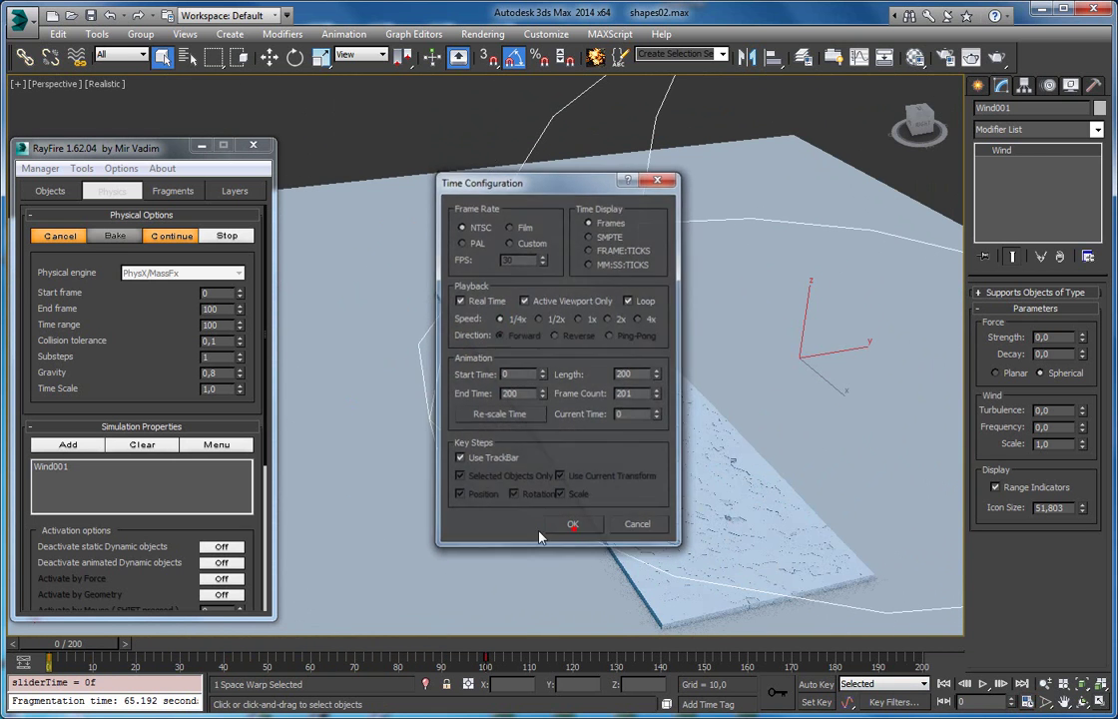
click(572, 525)
key(/)
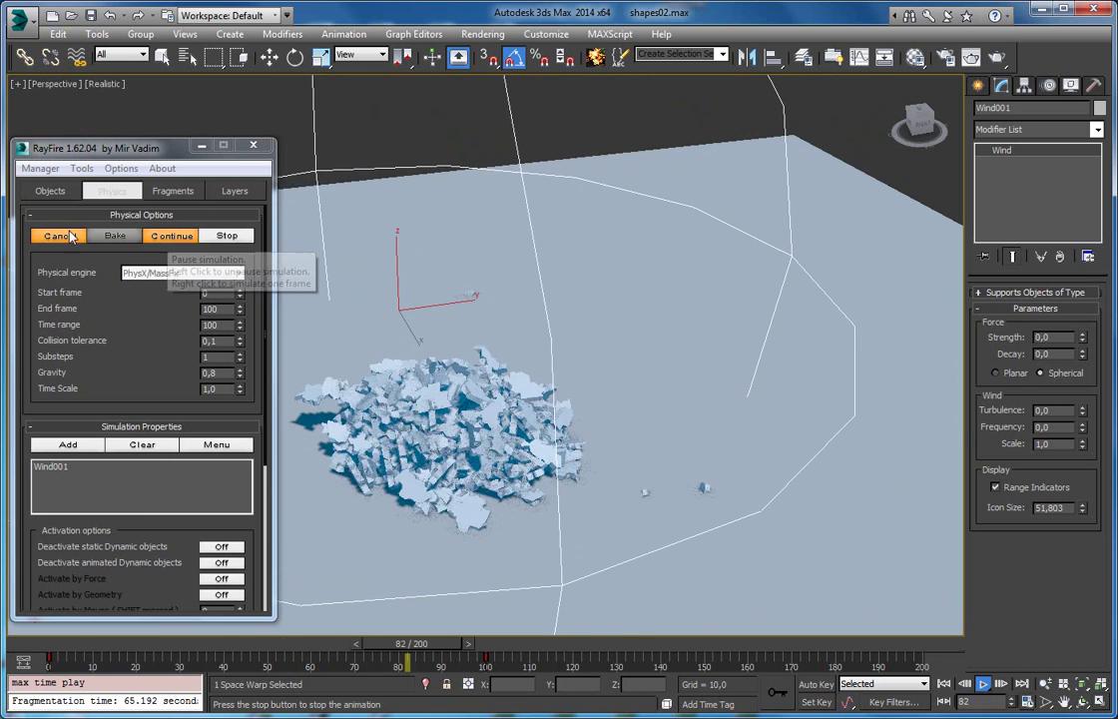
Cancel the simulation preview and return to frame 0 with the slab intact.
alt+middle_drag(474, 360, 431, 373)
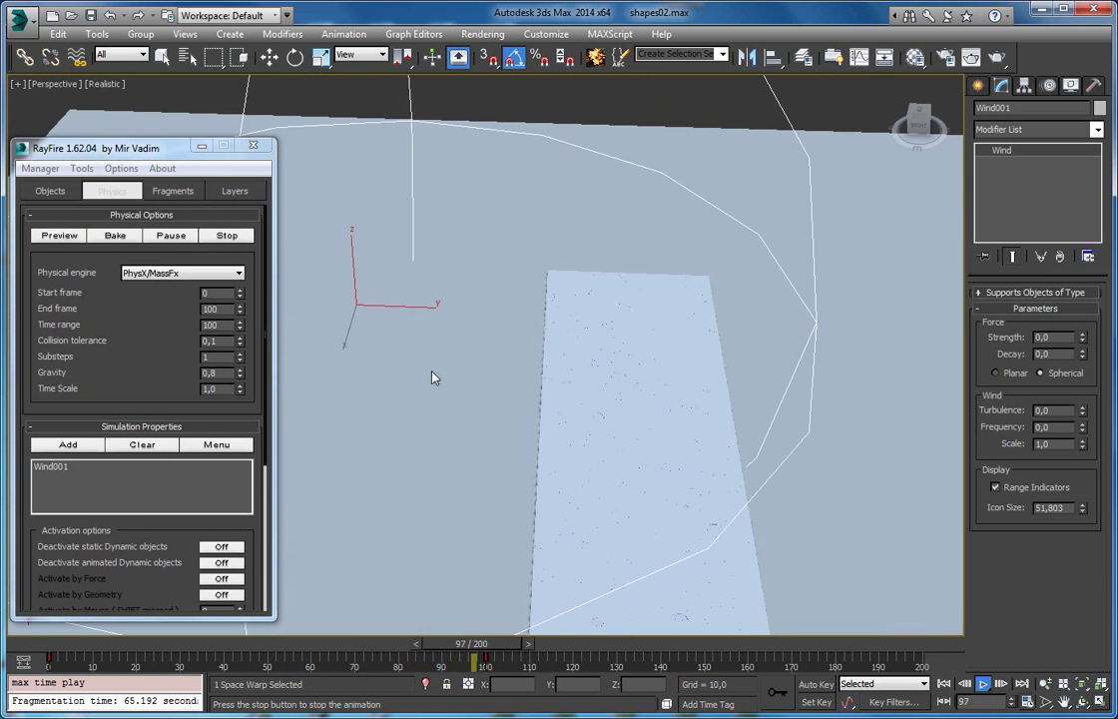
drag(528, 642, 62, 647)
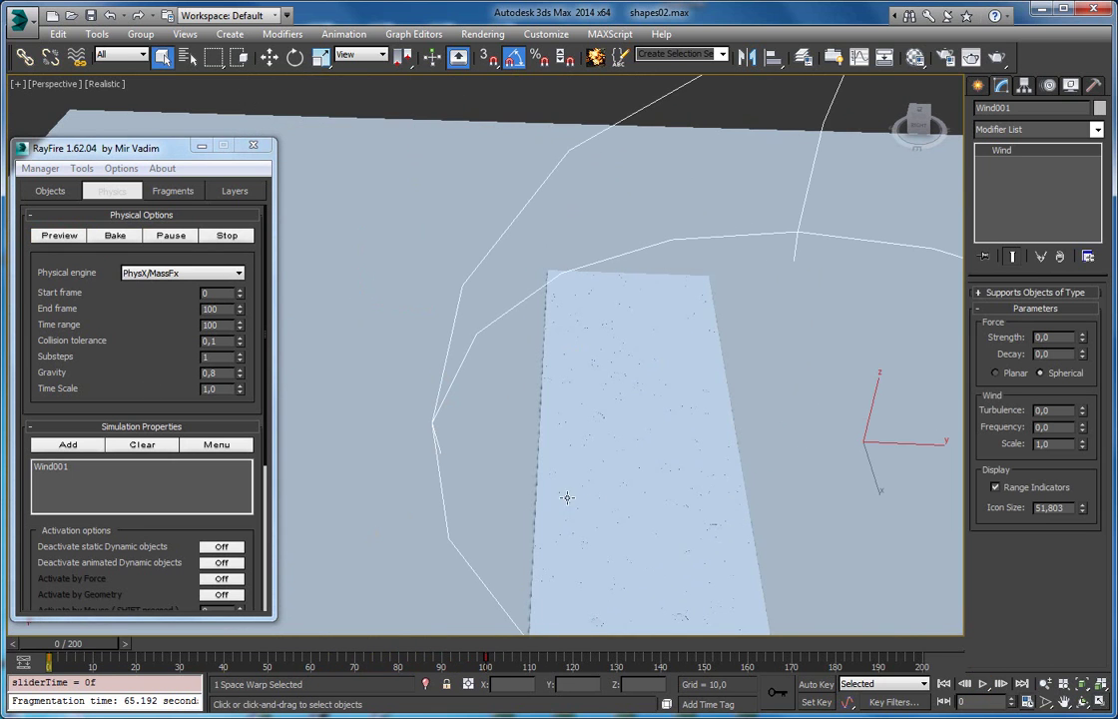
alt+middle_drag(616, 480, 623, 437)
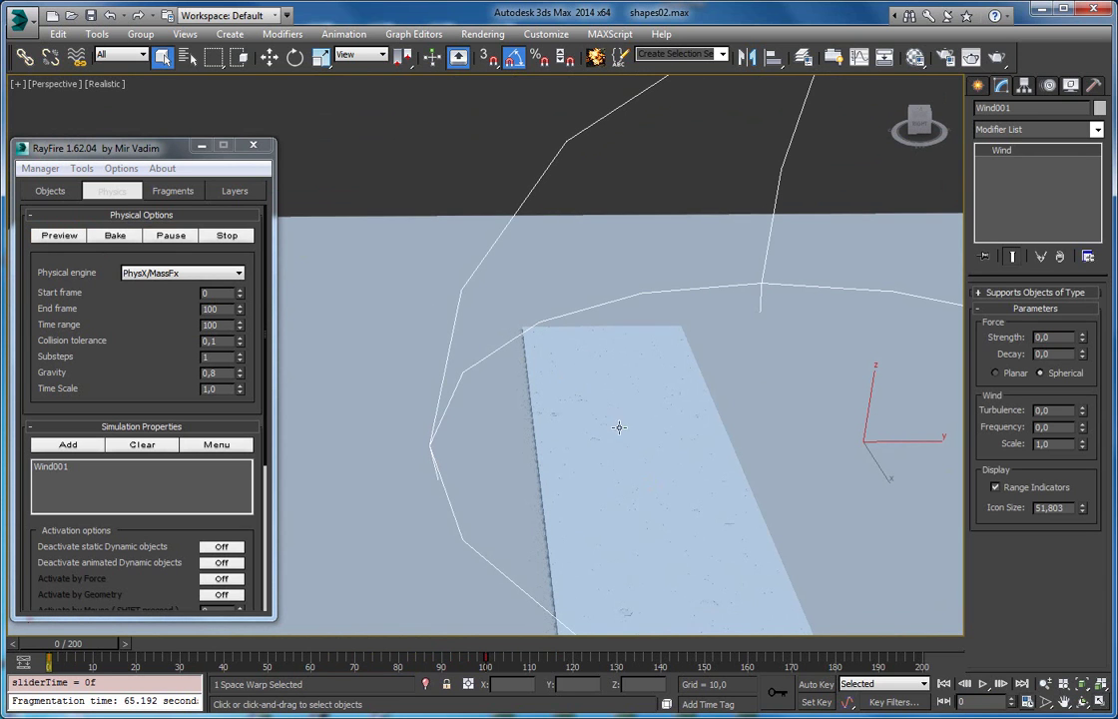
alt+middle_drag(671, 389, 378, 278)
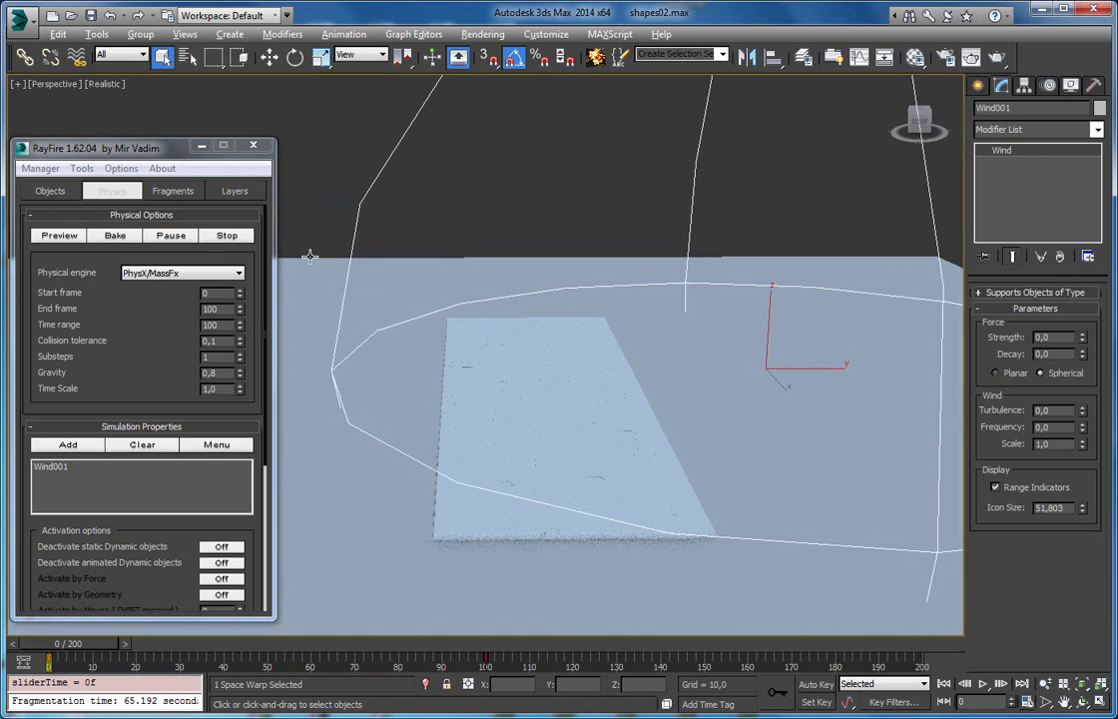
Turn on the deactivation of static dynamic objects in the simulation's activation options.
click(50, 191)
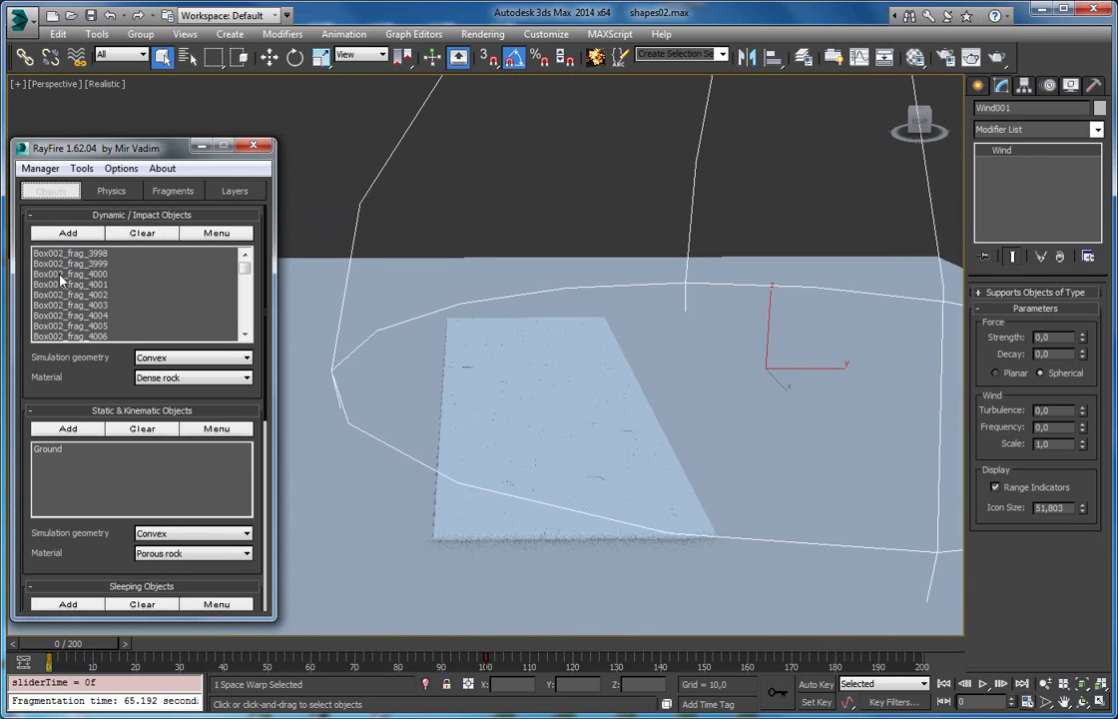
click(60, 273)
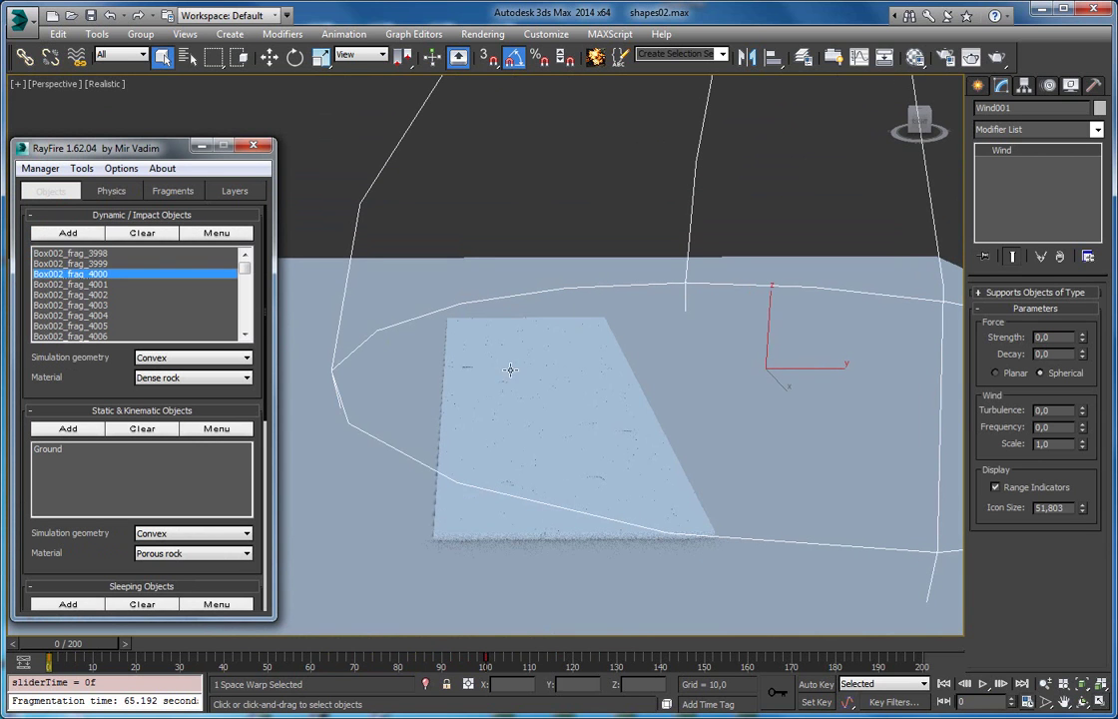
click(109, 192)
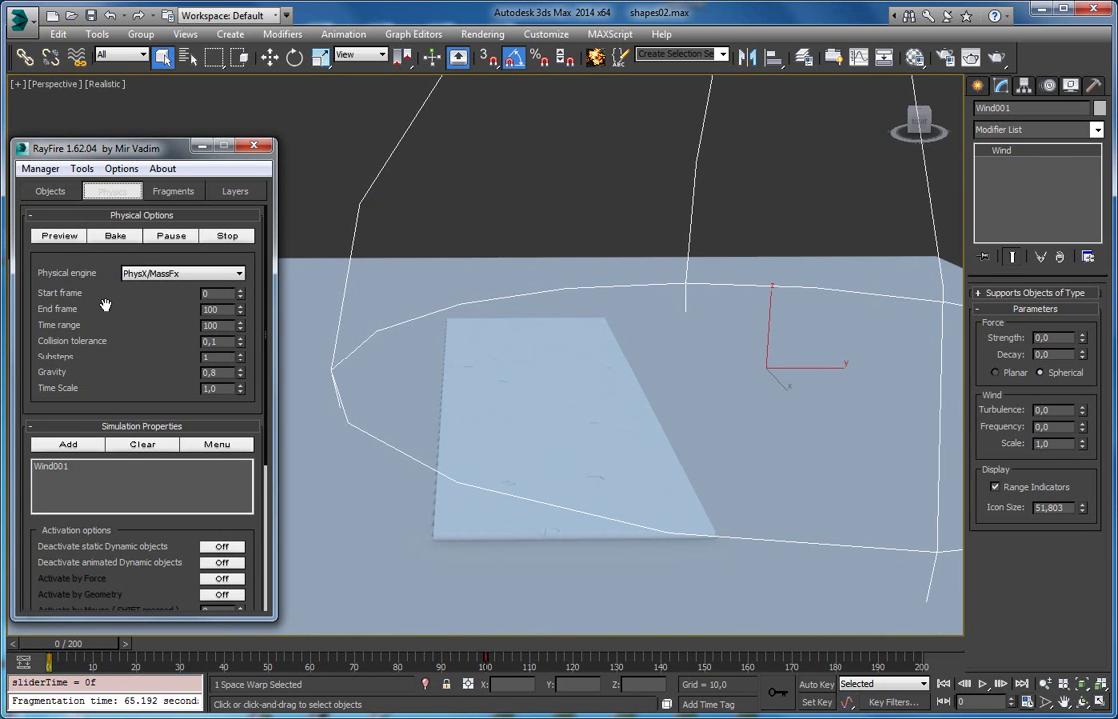
scroll(96, 222, down, 3)
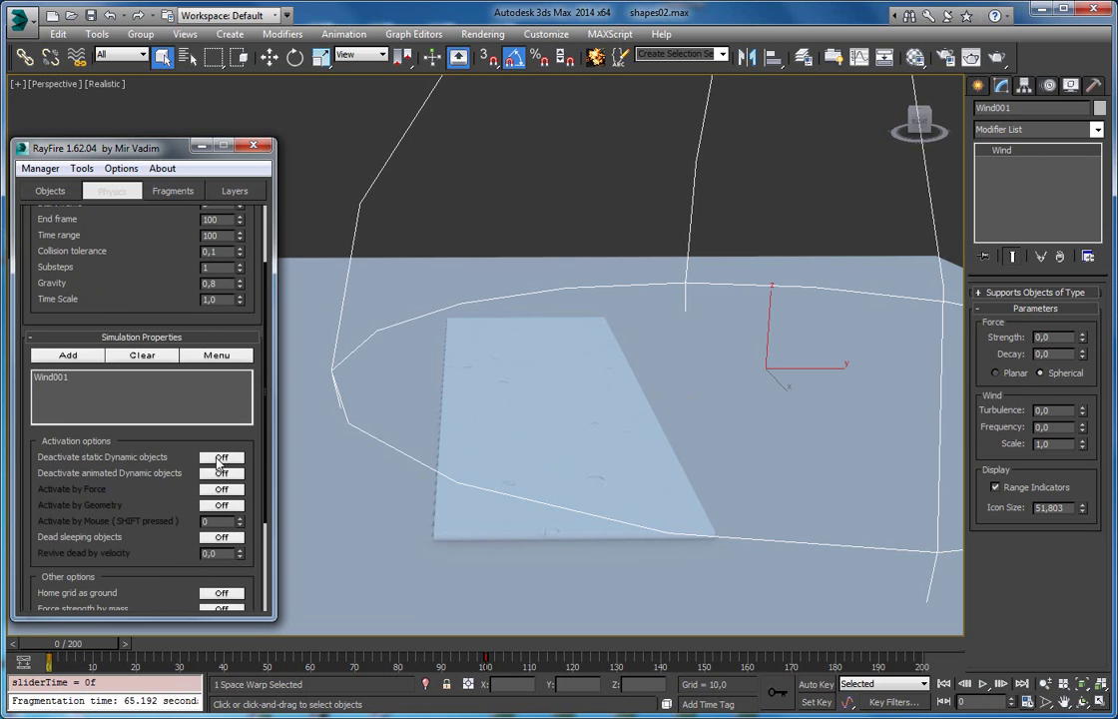
click(221, 458)
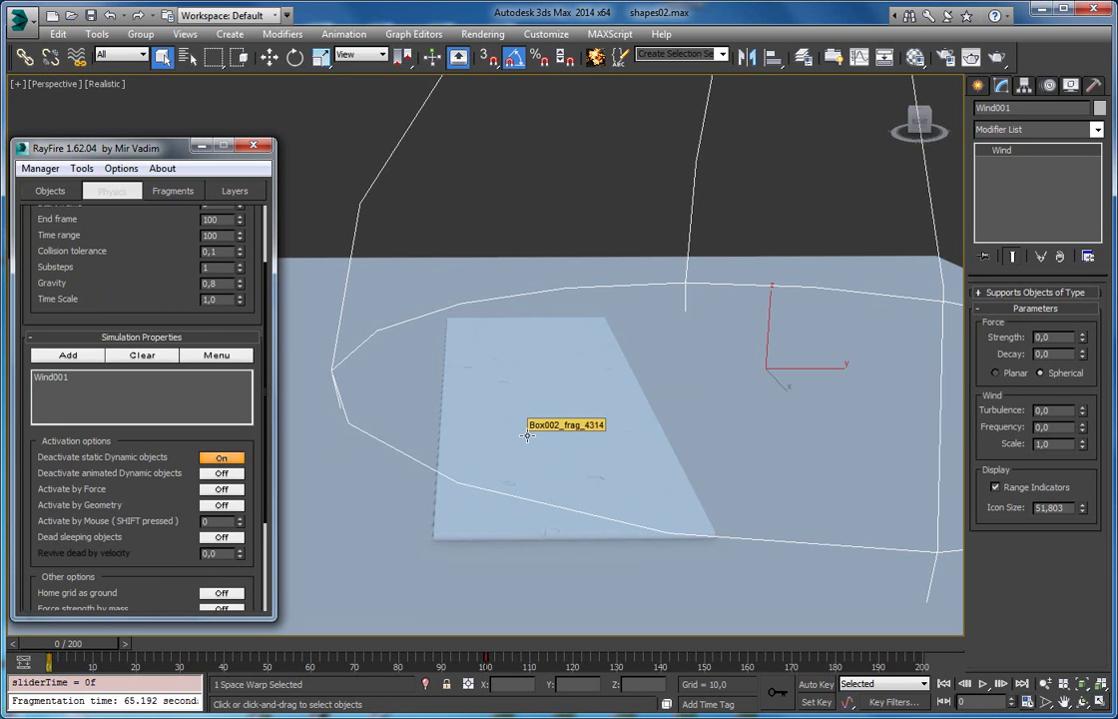
Reselect the wind and turn on Activate by Force for the simulation.
click(551, 405)
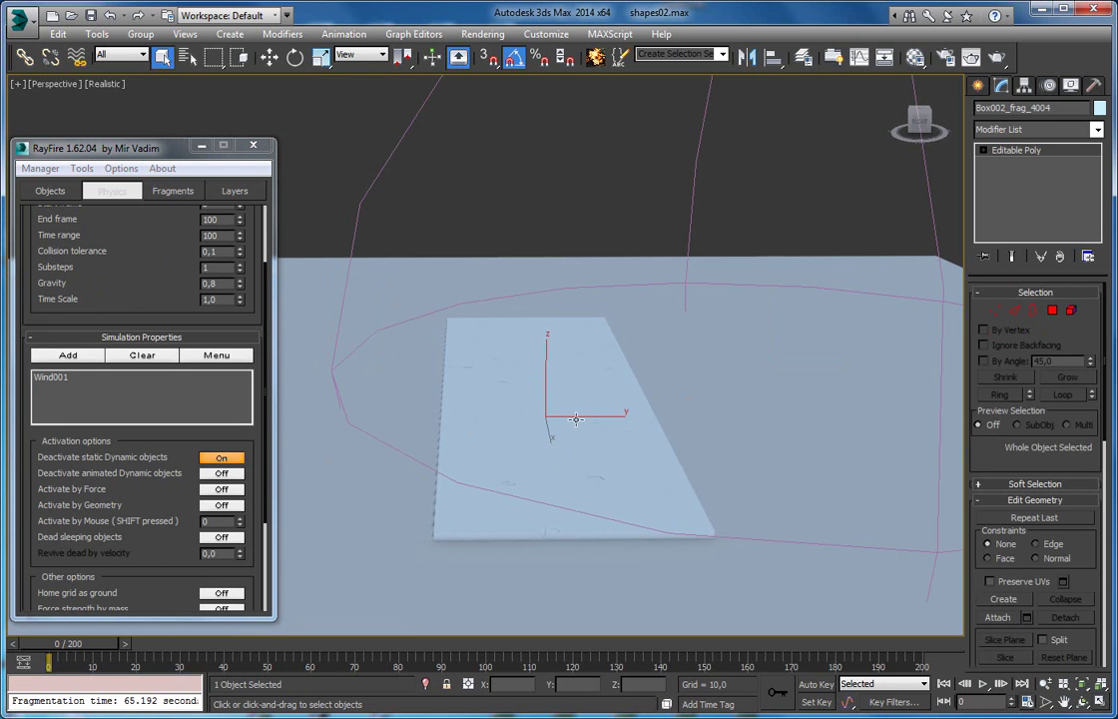
alt+middle_drag(809, 292, 599, 323)
drag(599, 152, 664, 228)
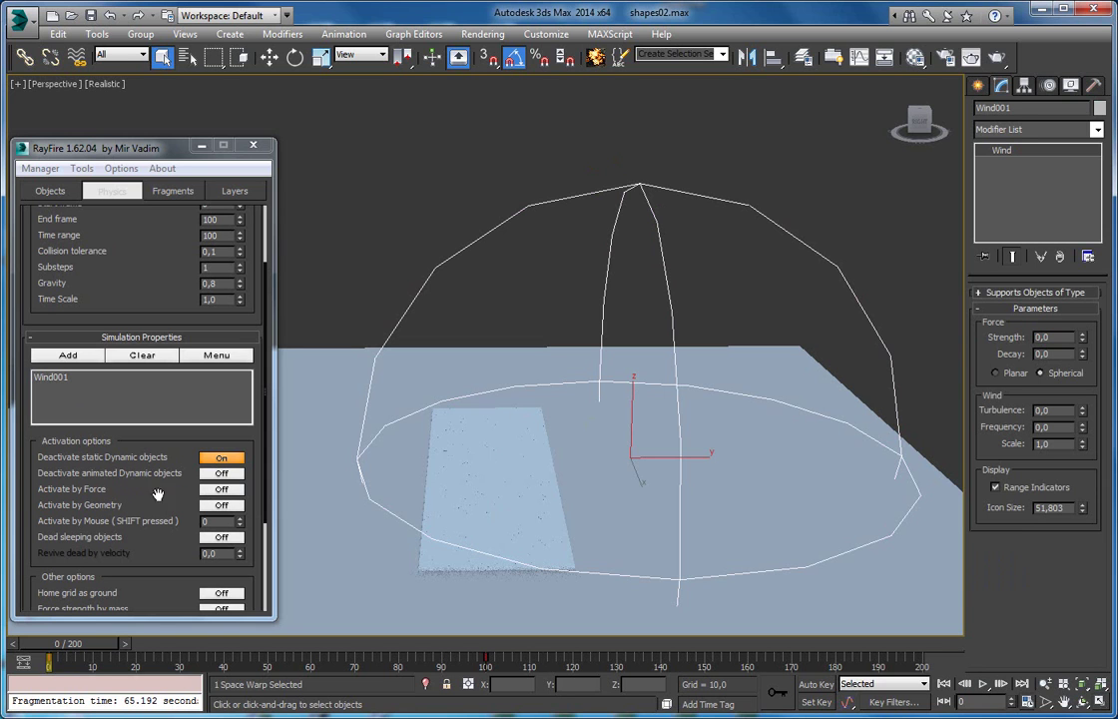
click(221, 490)
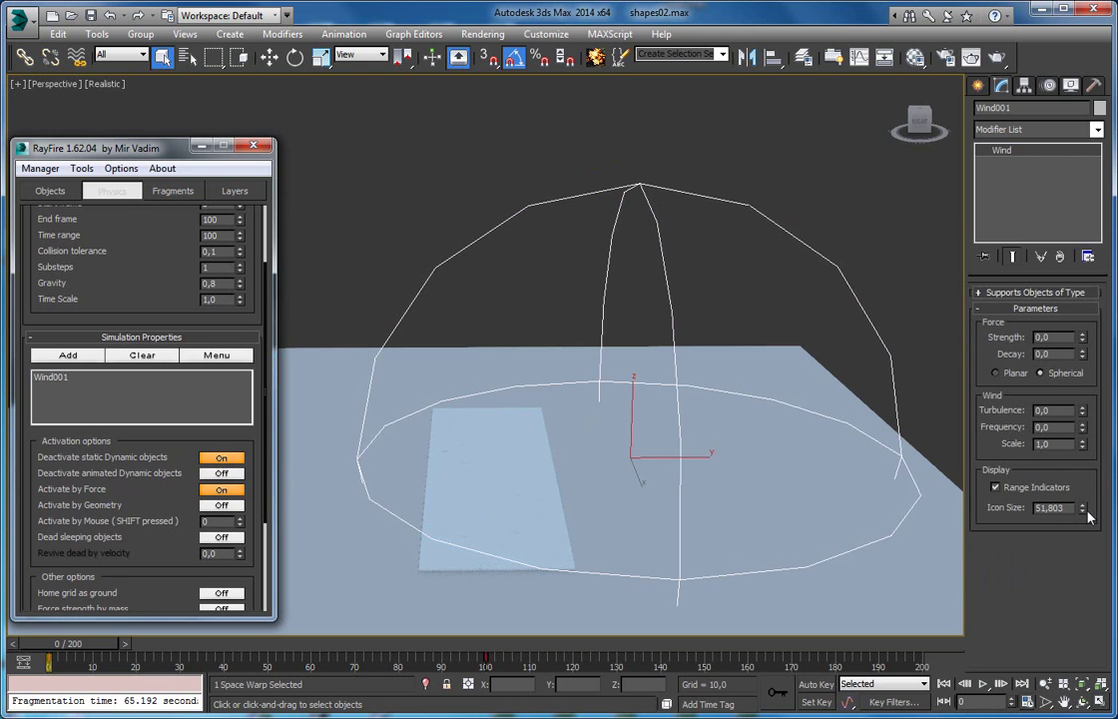
Reduce the wind's icon size to about 21.239 and move it to about Y 20.8 and Z 19.9 above the slab's edge.
drag(1085, 514, 1076, 557)
key(w)
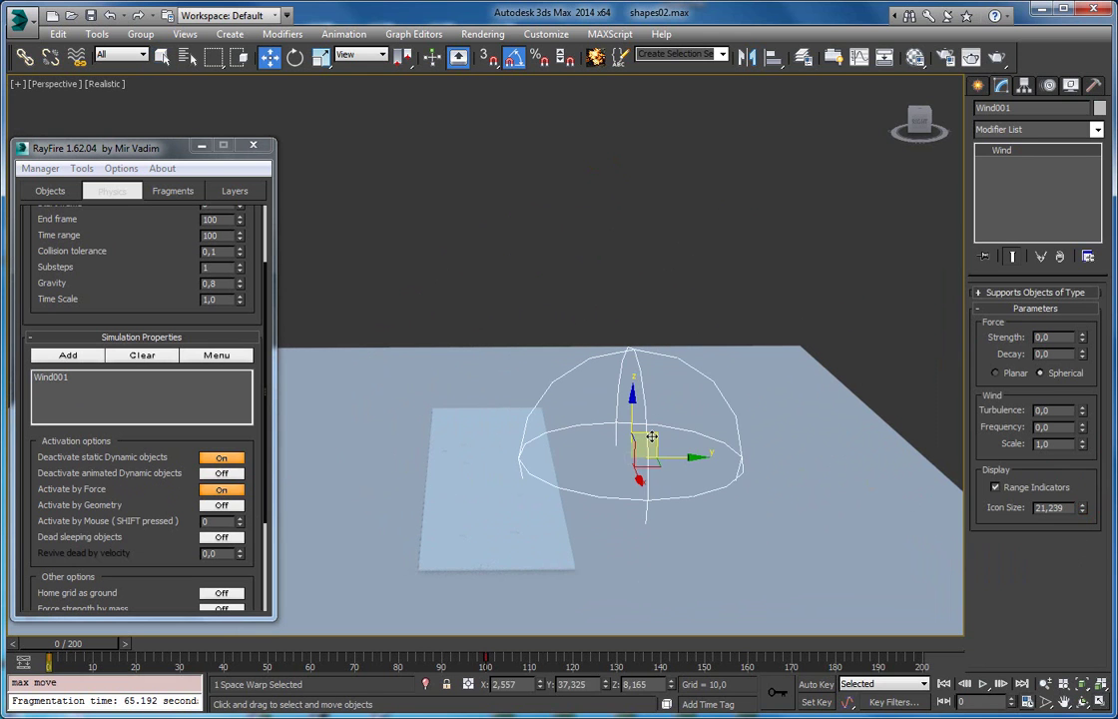
drag(653, 436, 570, 378)
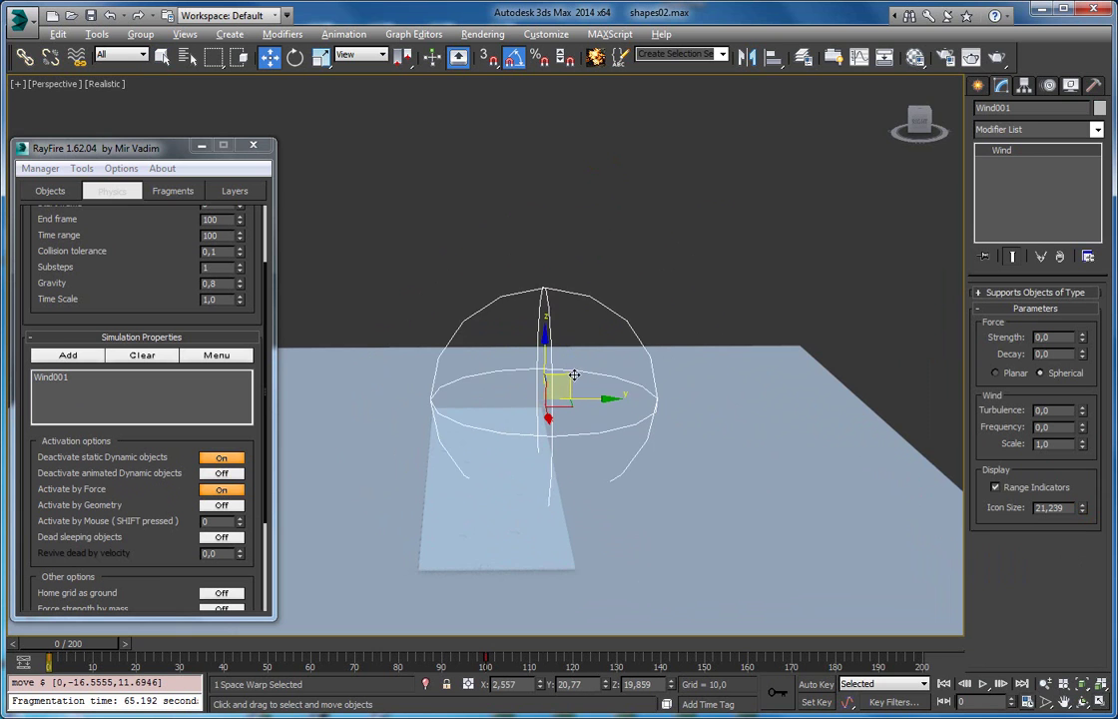
alt+middle_drag(570, 378, 469, 499)
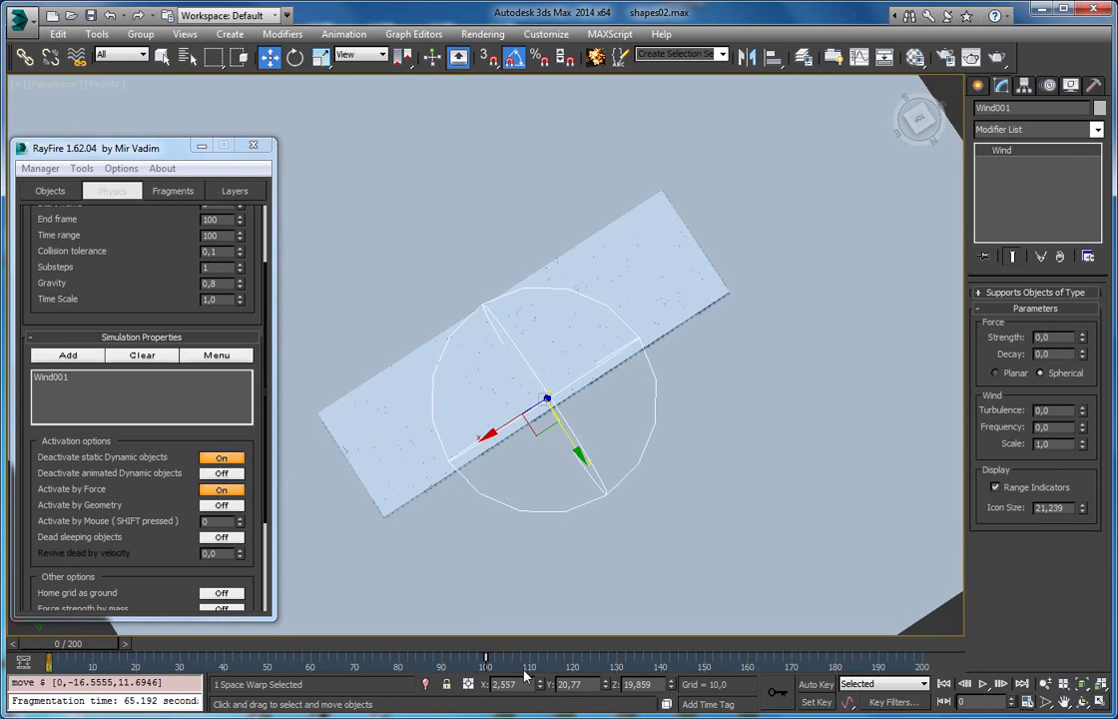
Delete the wind's existing animation keys and move it beyond the slab's short end, to about X 50.1 and Z -3.5.
key(Delete)
drag(76, 650, 53, 650)
alt+middle_drag(720, 405, 510, 360)
drag(544, 394, 367, 489)
alt+middle_drag(367, 489, 482, 534)
drag(488, 529, 417, 530)
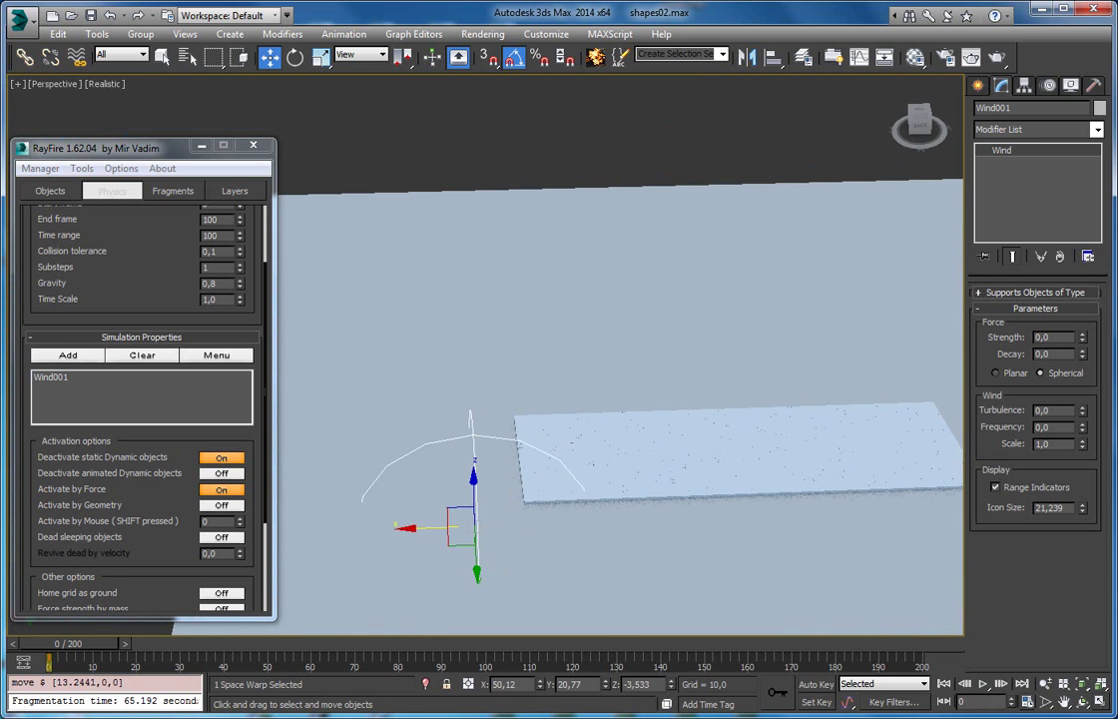
Reduce the wind's icon size to about 14.443 and animate it with Auto Key to about X -40.2, Y -24.2 at frame 101.
drag(1083, 512, 1082, 564)
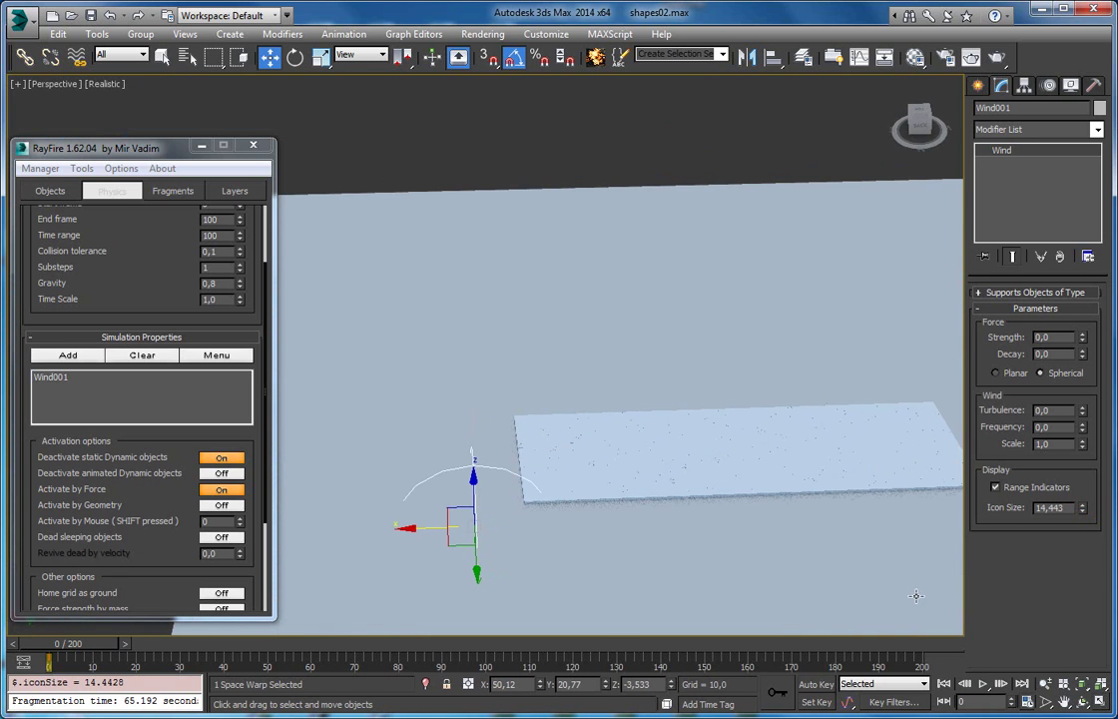
click(828, 683)
middle_drag(524, 544, 369, 545)
drag(94, 644, 488, 646)
key(w)
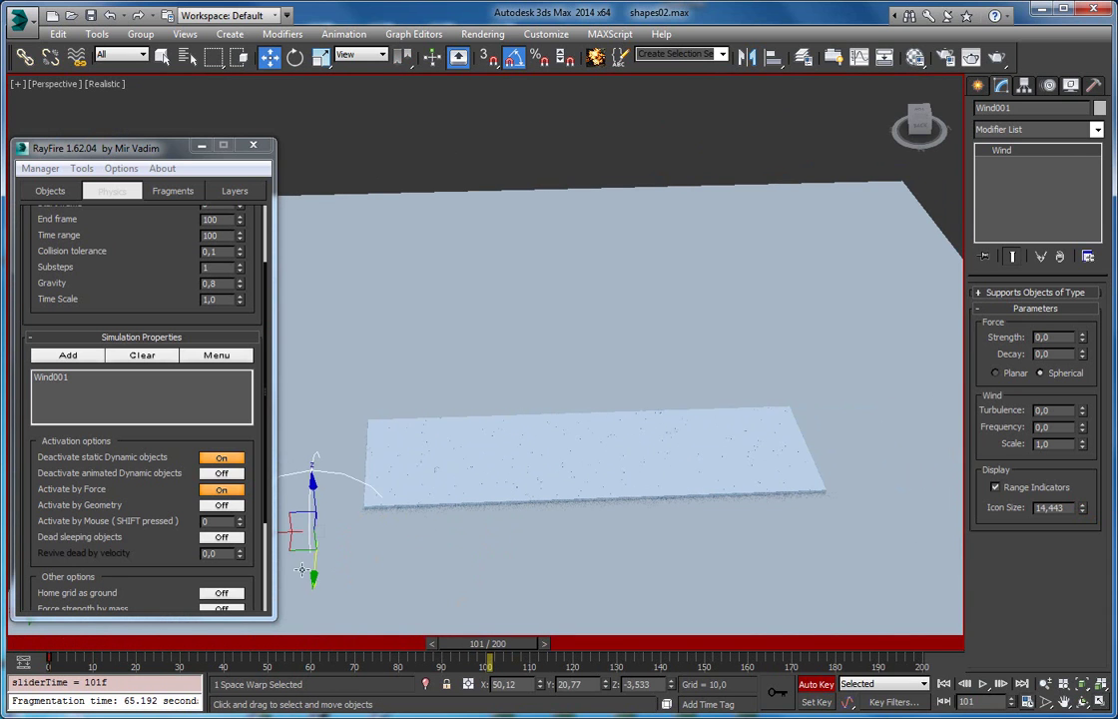
drag(295, 552, 733, 390)
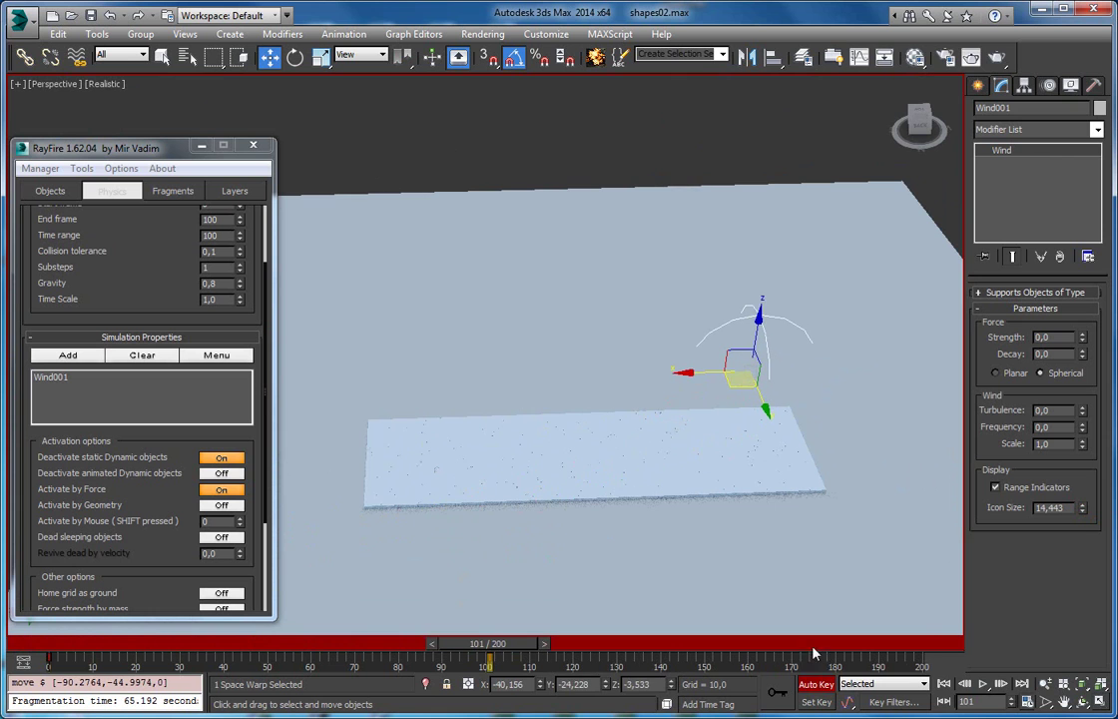
click(818, 685)
Adjust the wind's starting position at frame 0 with Auto Key to about X 44.5 and Y 35.9, and check its path.
drag(493, 654, 50, 654)
key(w)
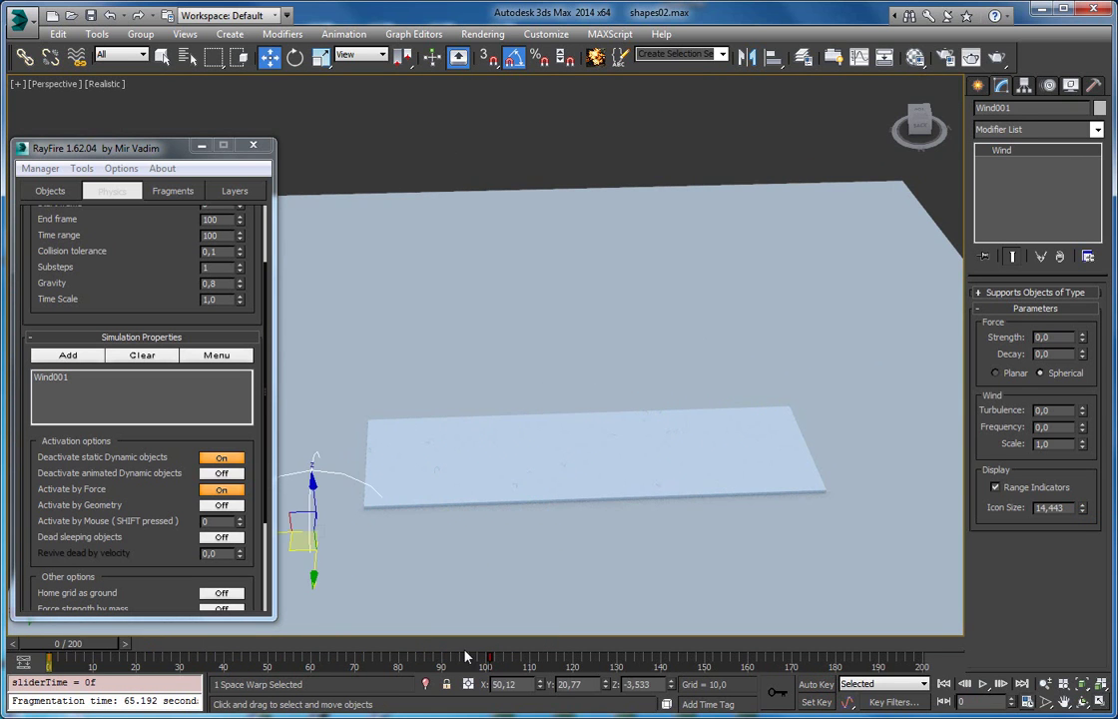
click(816, 685)
drag(297, 552, 322, 617)
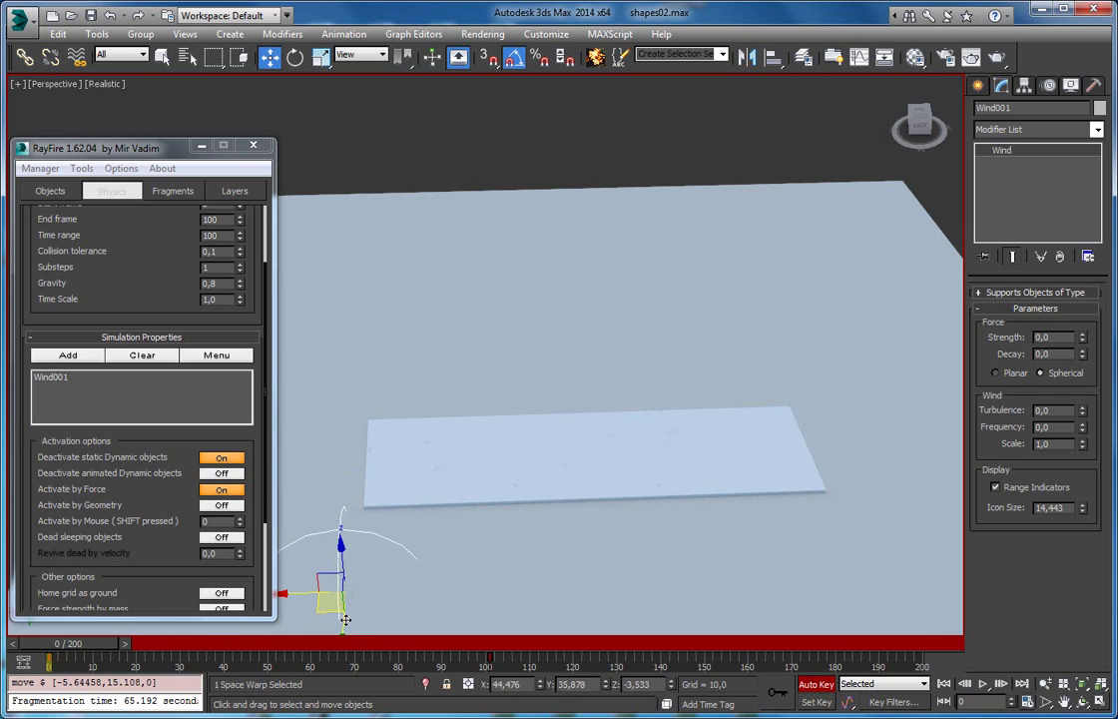
drag(529, 644, 504, 644)
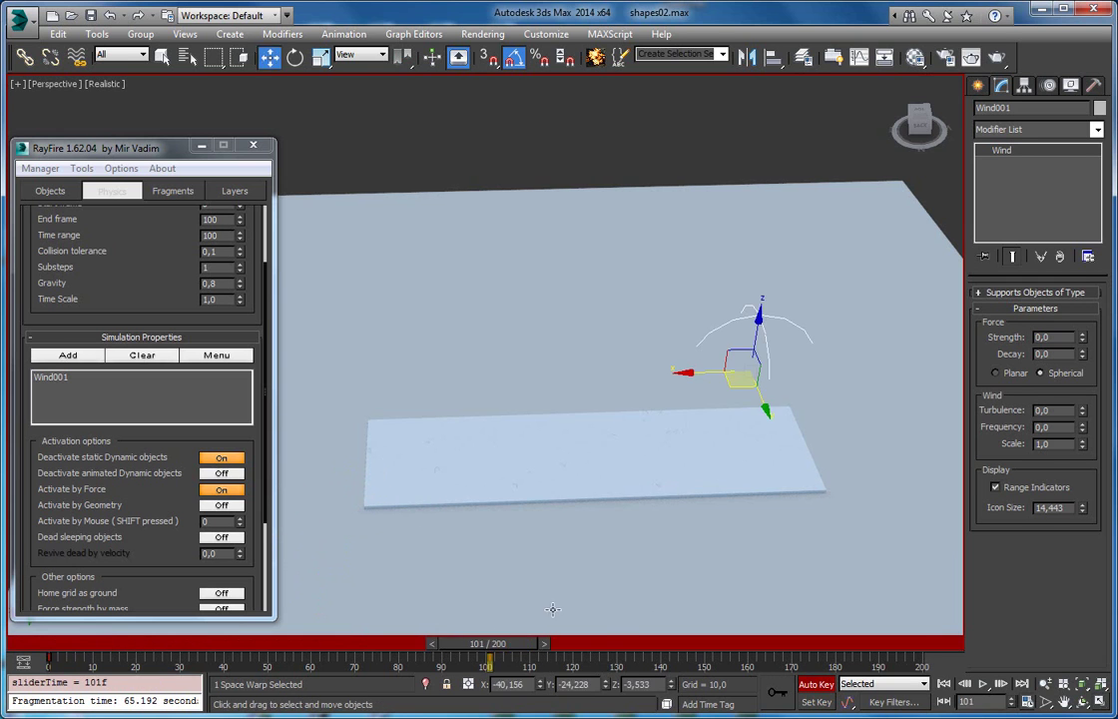
click(817, 685)
Select all fragments in the Dynamic / Impact Objects list and raise them about 5.258 units above the ground.
alt+middle_drag(714, 551, 626, 492)
scroll(626, 492, down, 4)
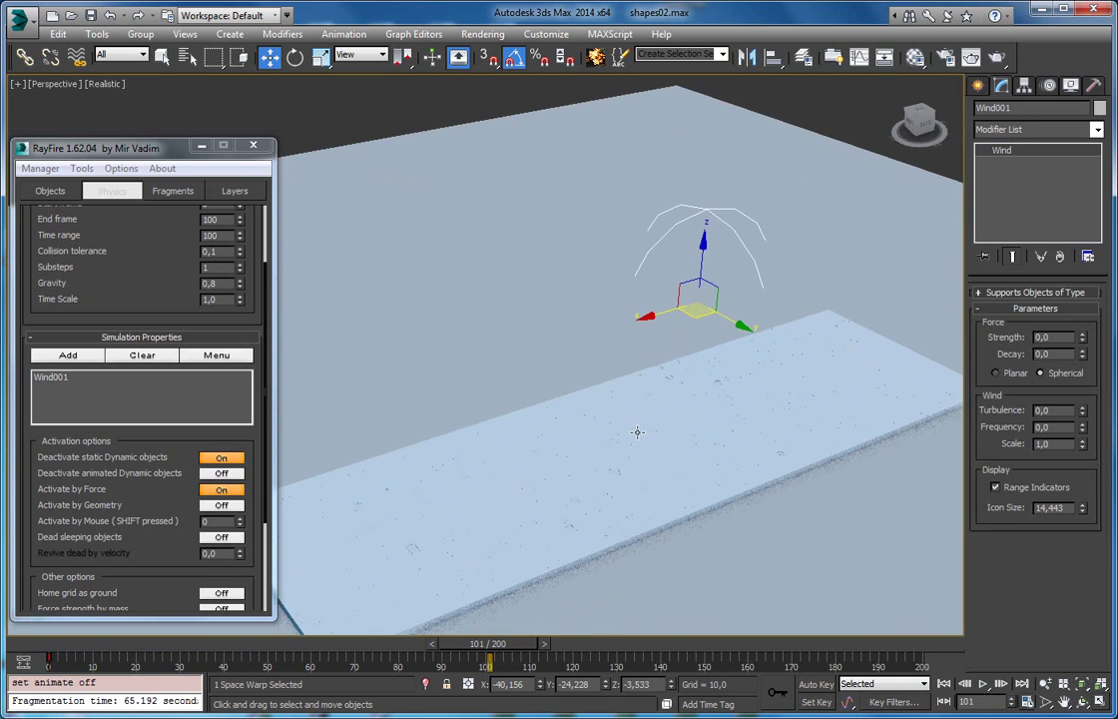
click(40, 168)
click(63, 143)
click(50, 191)
click(201, 232)
alt+middle_drag(609, 409, 615, 354)
click(215, 233)
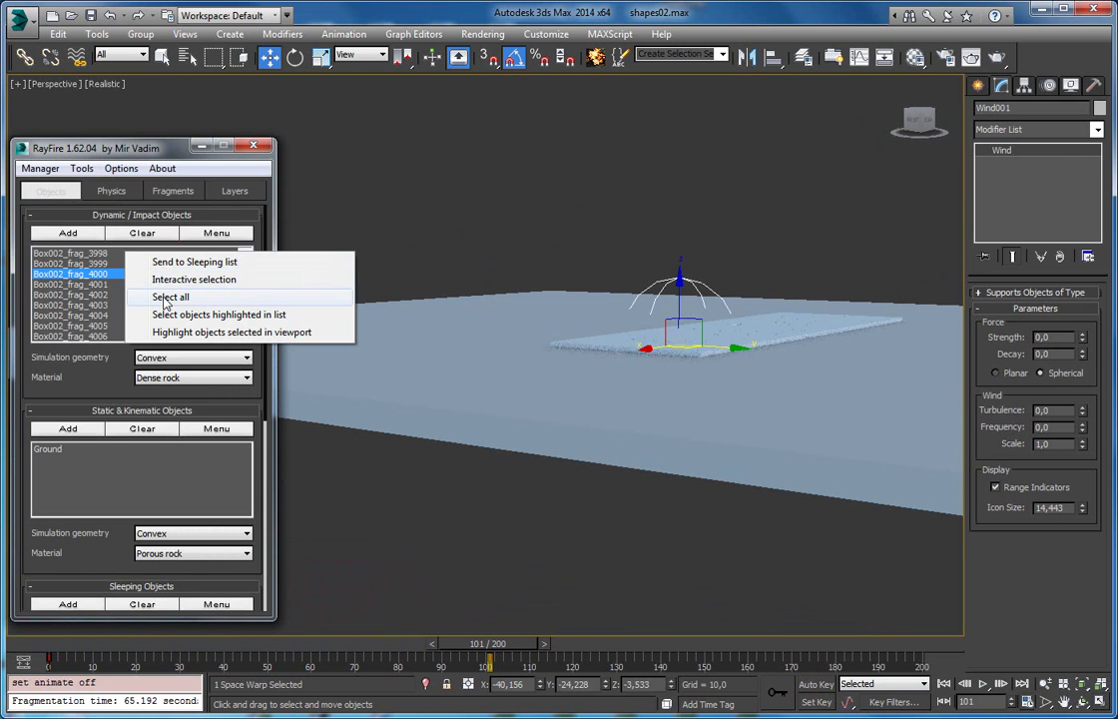
click(163, 296)
drag(741, 299, 744, 267)
Clear the wind from the Simulation Properties list, preview the simulation without it and cancel the preview.
alt+middle_drag(747, 288, 481, 366)
scroll(691, 325, up, 3)
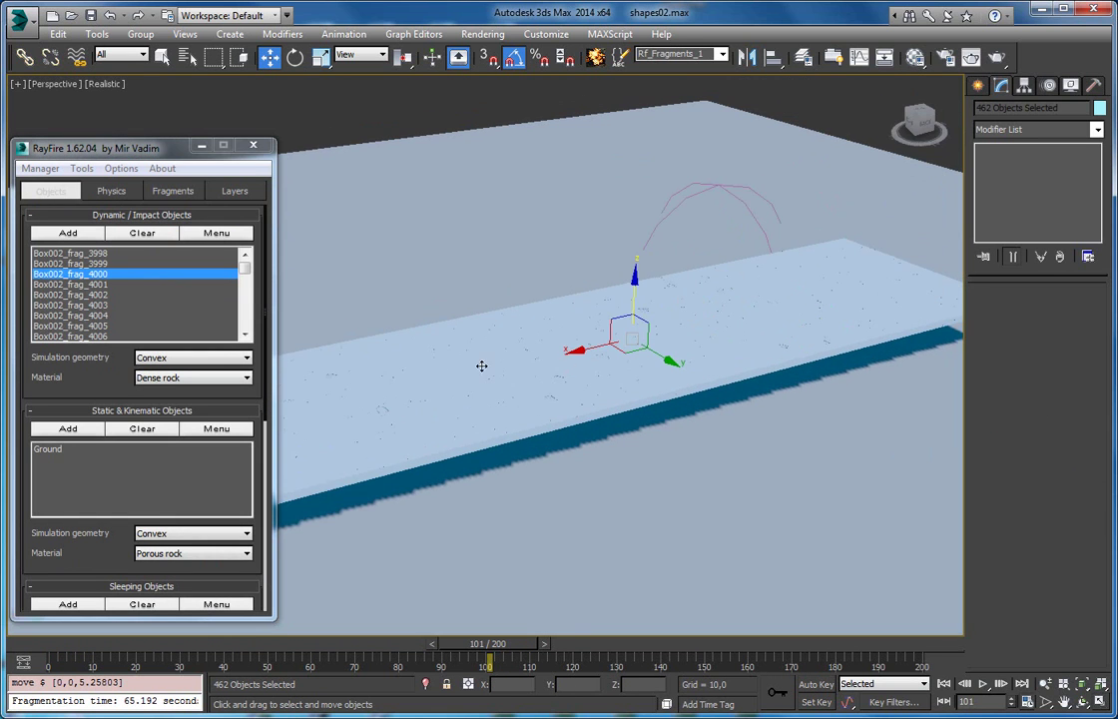
click(113, 191)
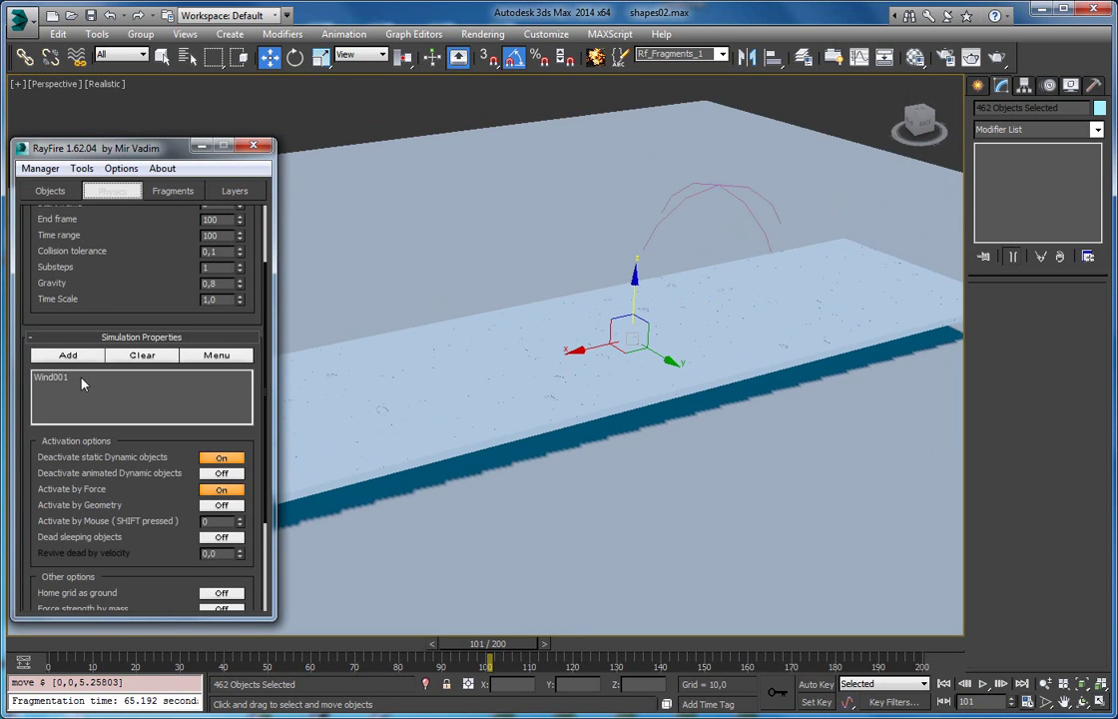
click(73, 378)
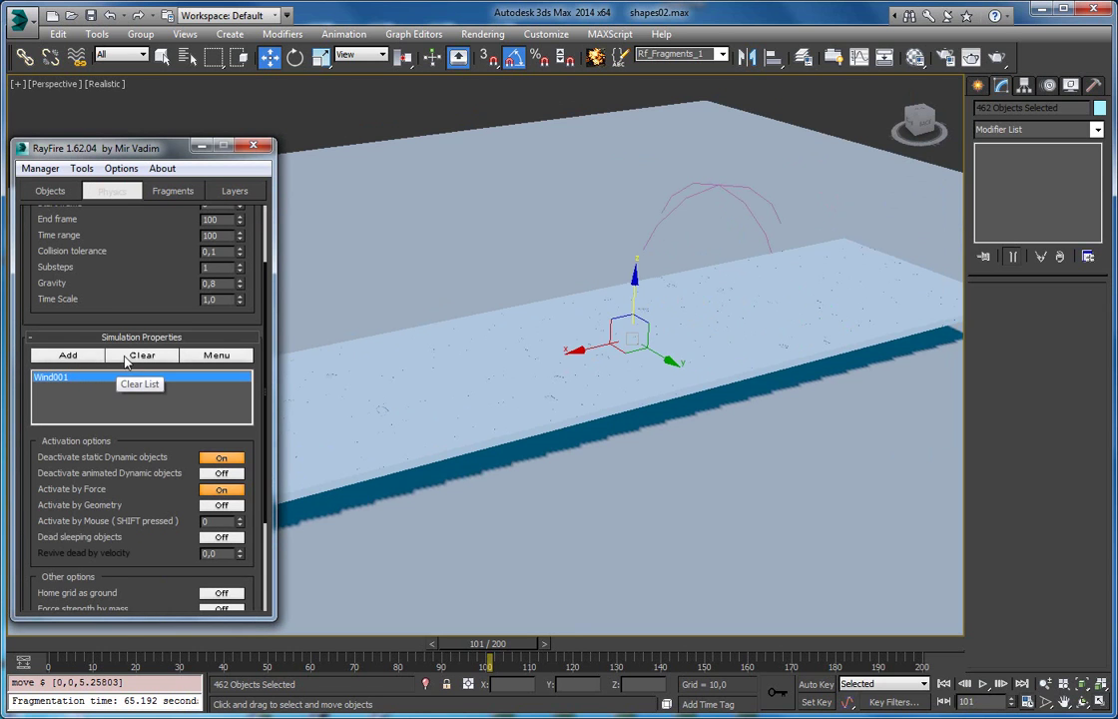
click(123, 356)
scroll(78, 404, up, 3)
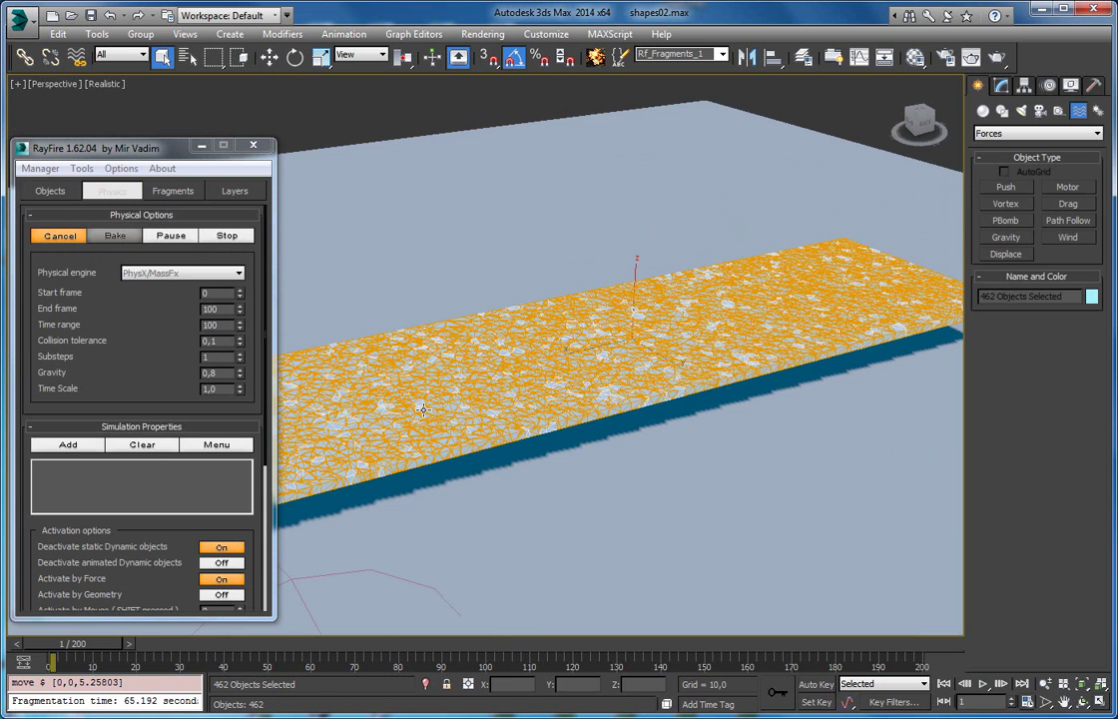
mouse_move(501, 437)
middle_down()
mouse_move(549, 393)
mouse_move(505, 433)
middle_up()
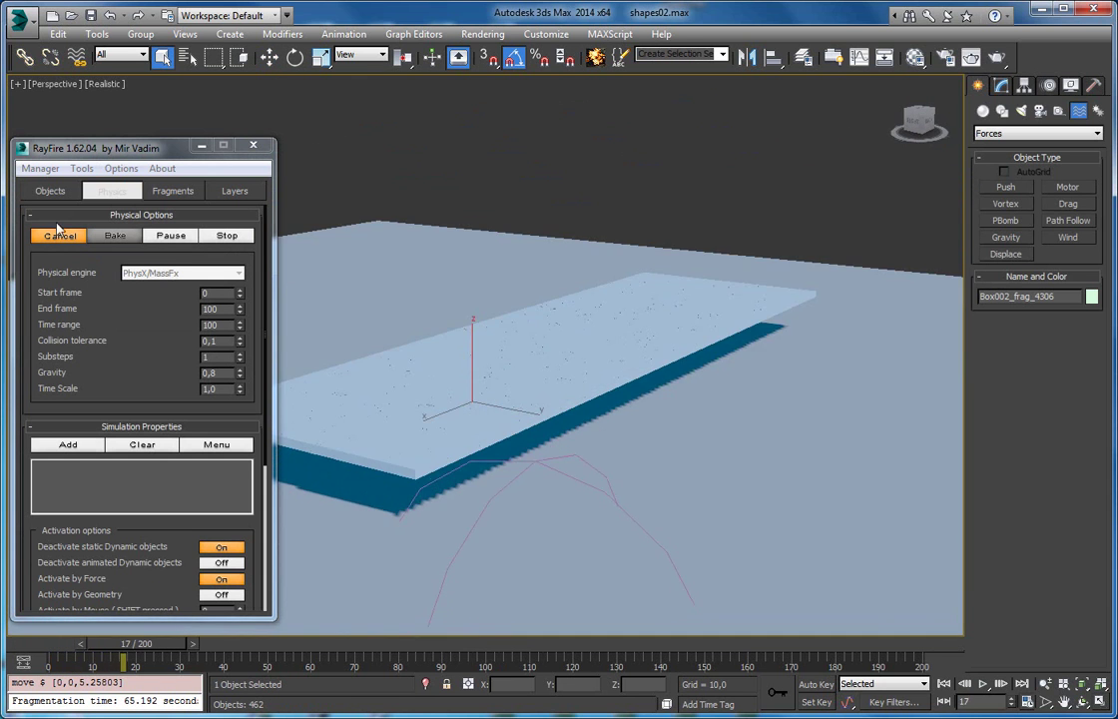
click(60, 236)
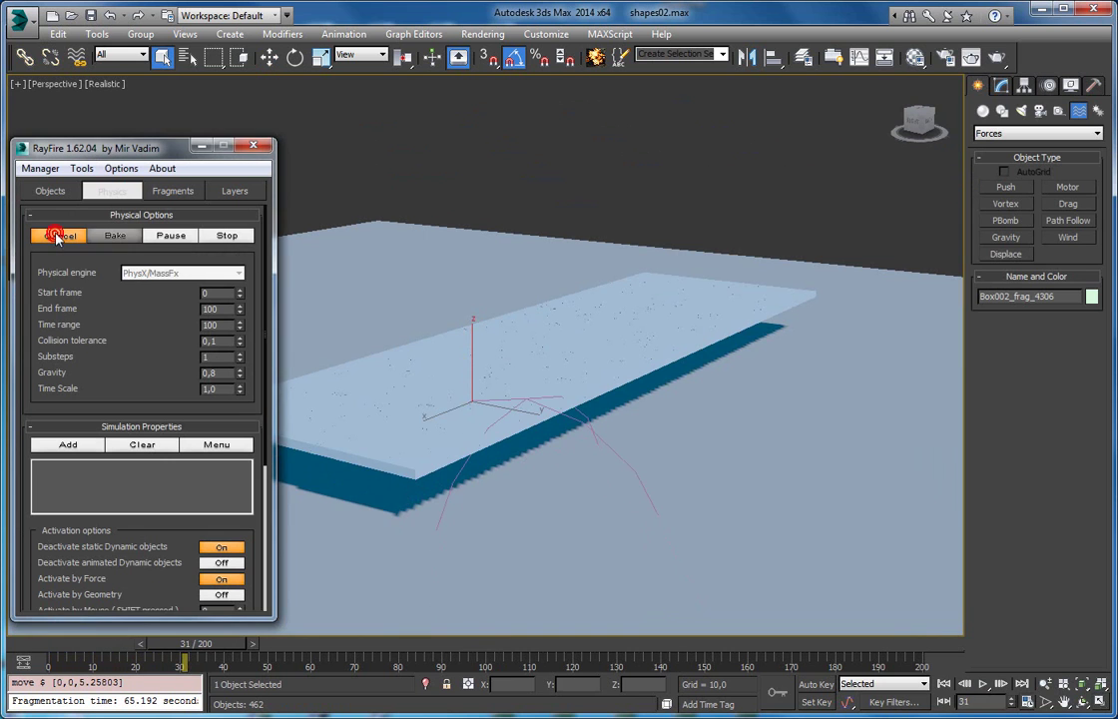
Select the Wind001 space warp in the viewport and add it back to the Simulation Properties list.
key(F3)
click(501, 500)
key(F3)
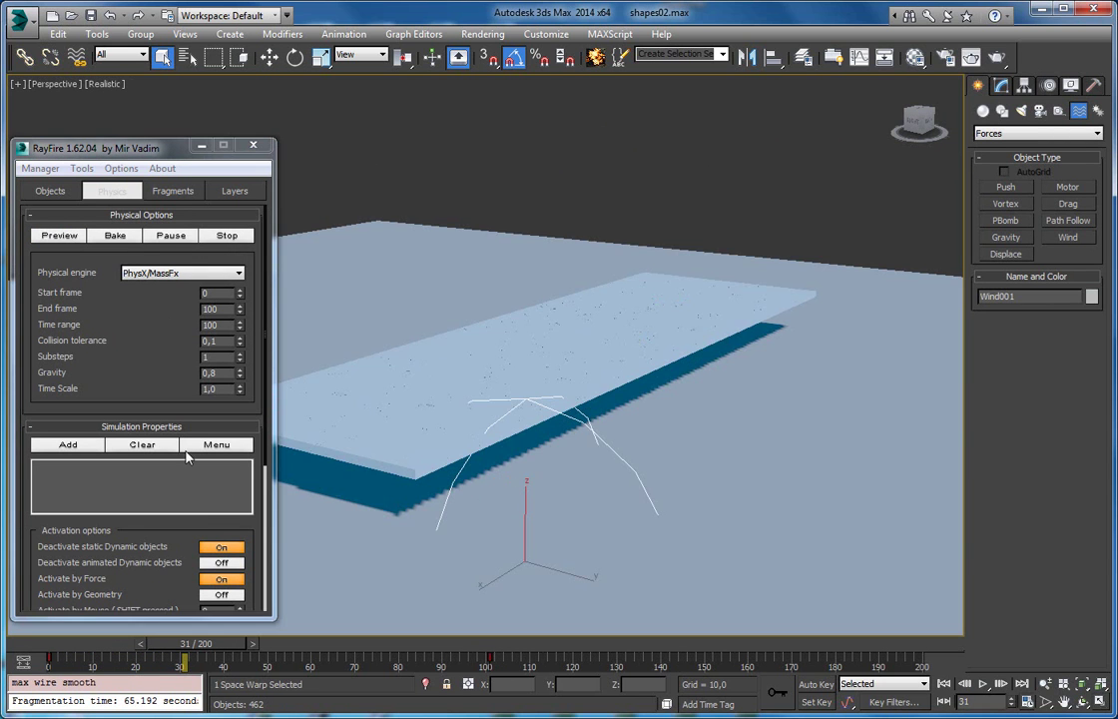
click(80, 449)
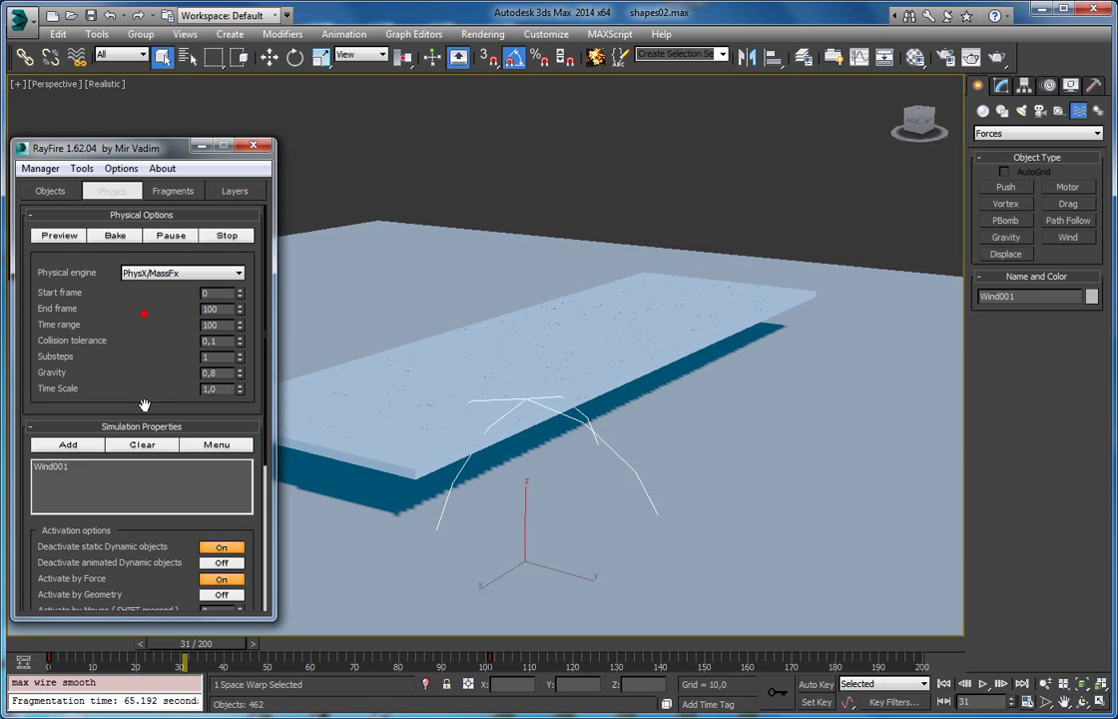
Preview the simulation with the wind at zero strength up to frame 100 and cancel it.
click(67, 238)
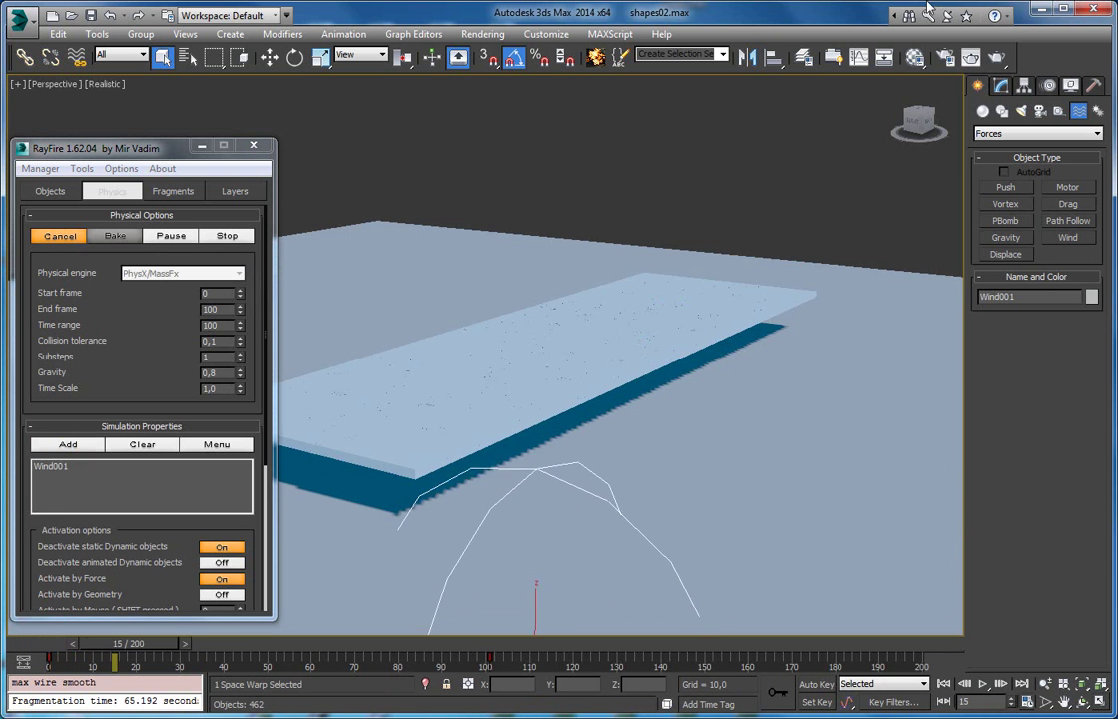
click(1001, 85)
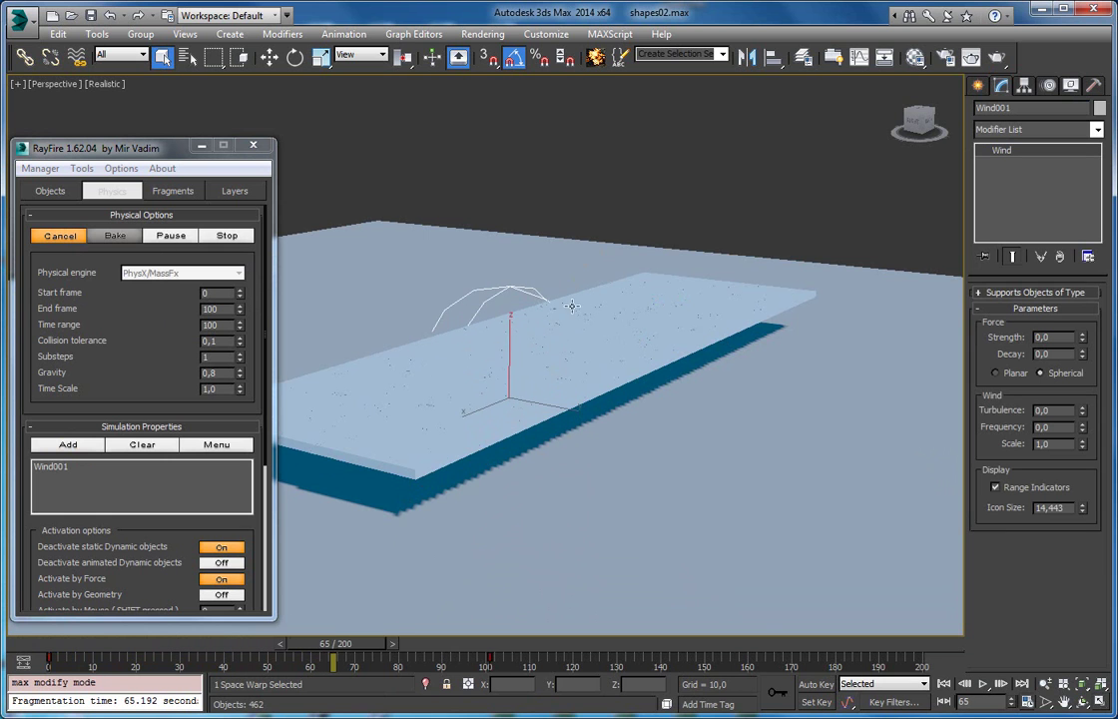
click(72, 239)
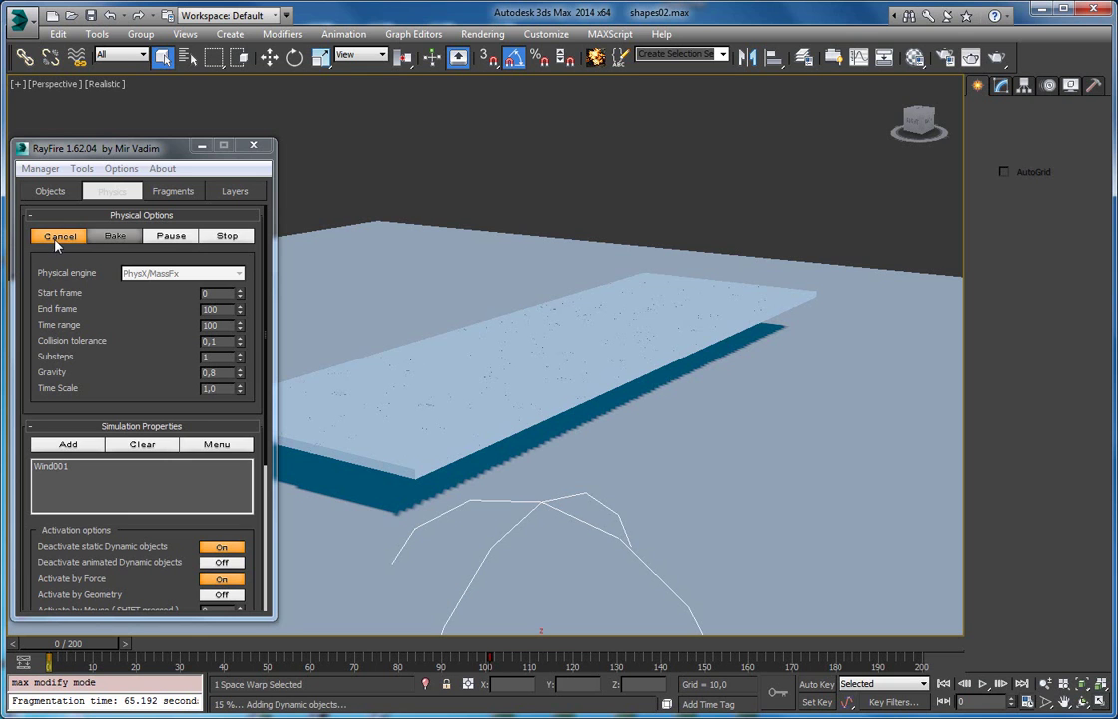
Pause and resume the preview with the wind's strength at 0.8, and examine how the slab breaks along the wind's path.
click(165, 235)
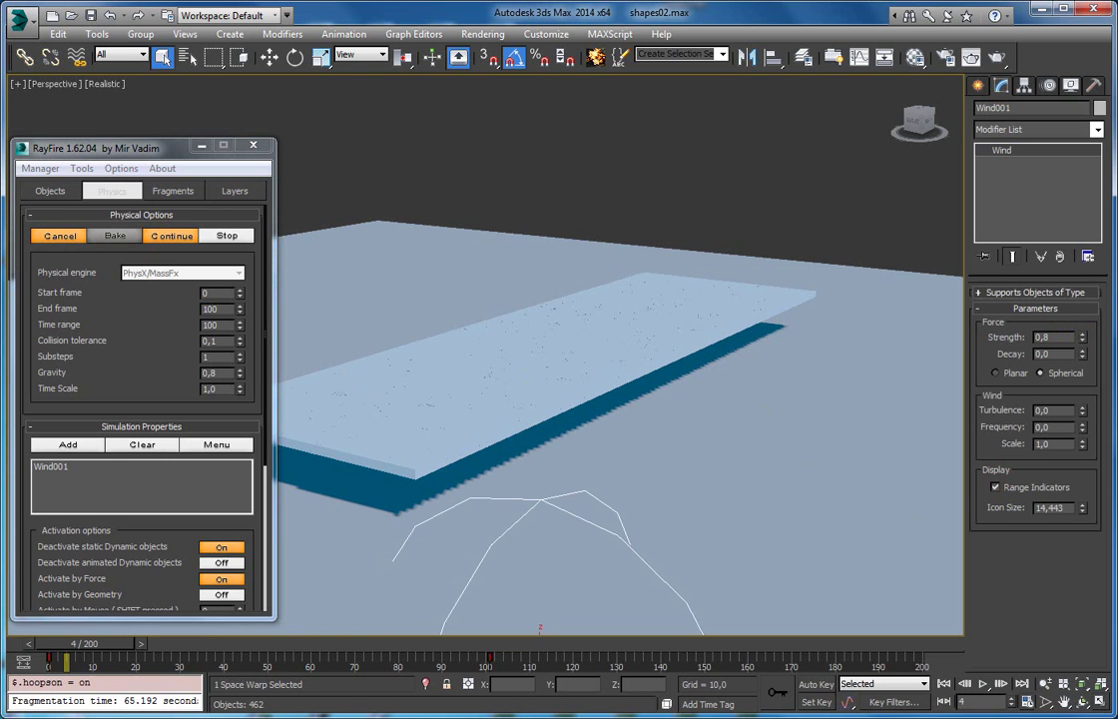
click(166, 240)
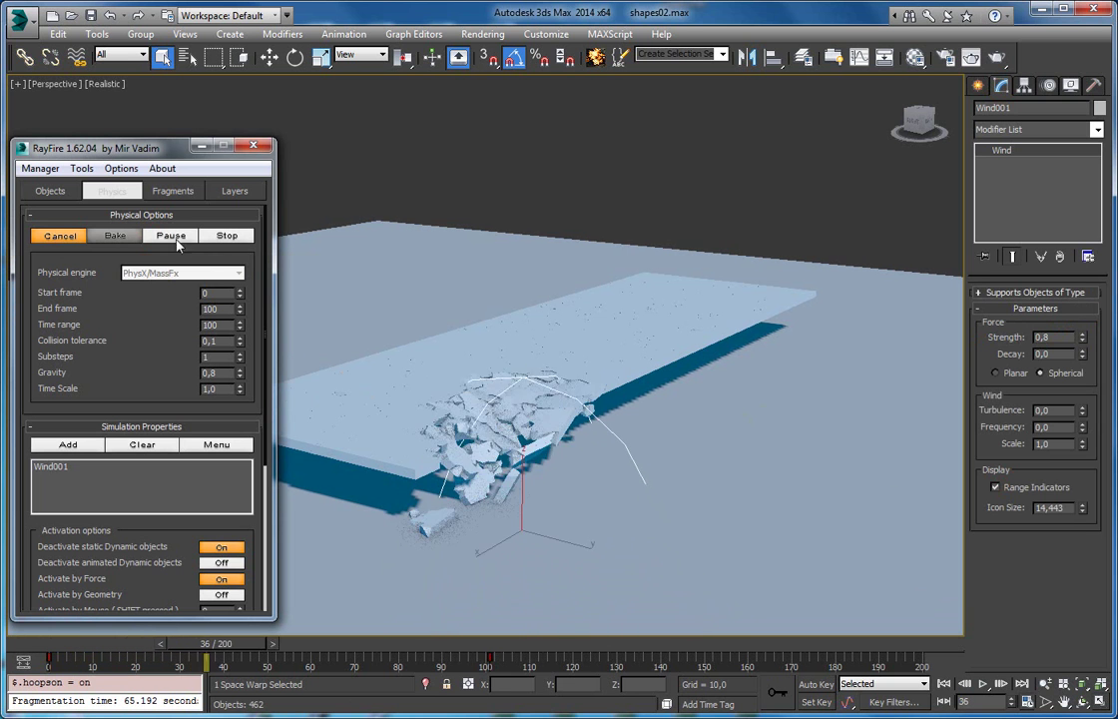
alt+middle_drag(490, 128, 480, 263)
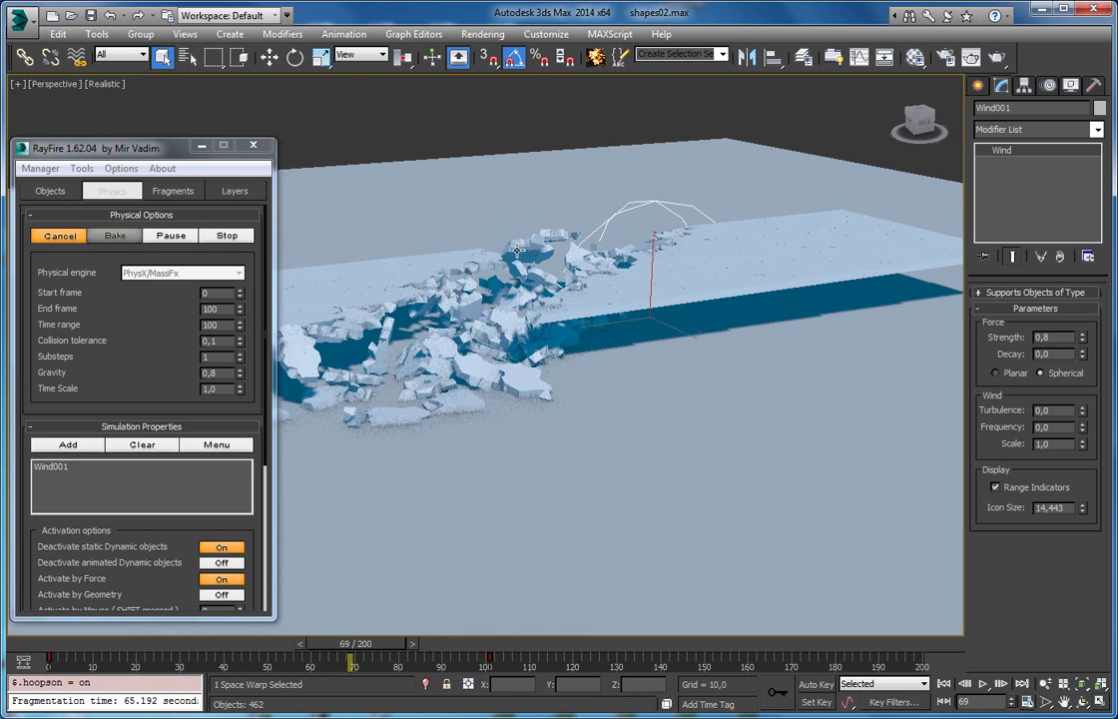
middle_drag(481, 263, 339, 358)
Cancel the preview and set the substeps to 2, the wind's strength to 1.58 and its icon size to about 19.758.
click(240, 352)
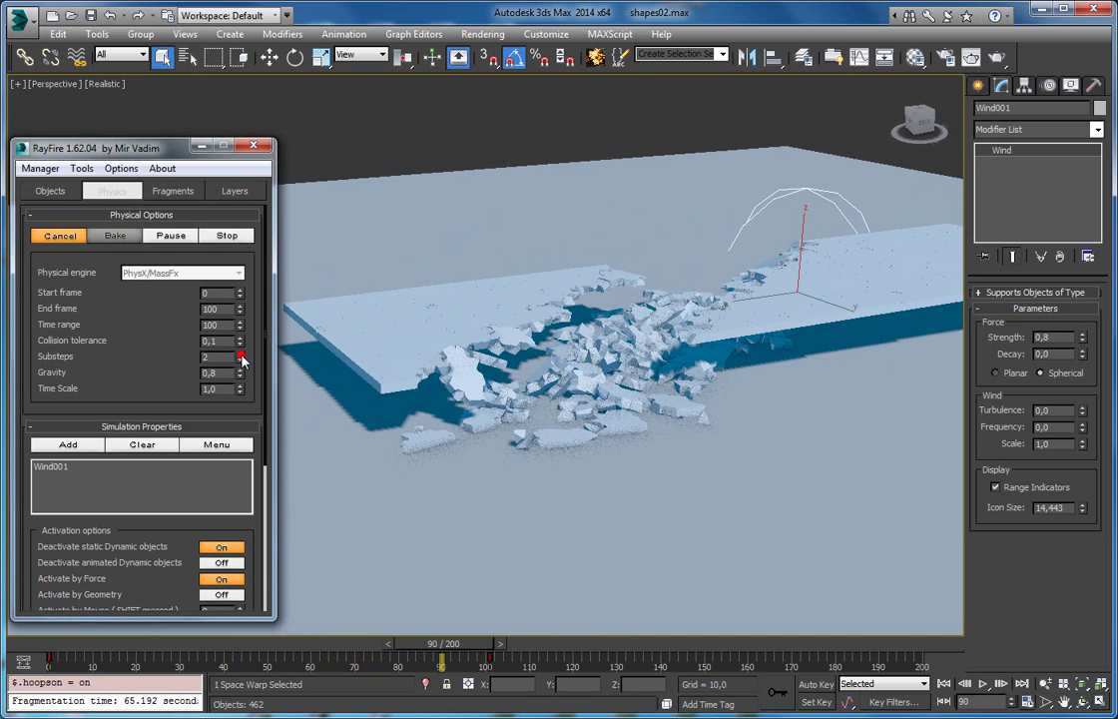
click(59, 238)
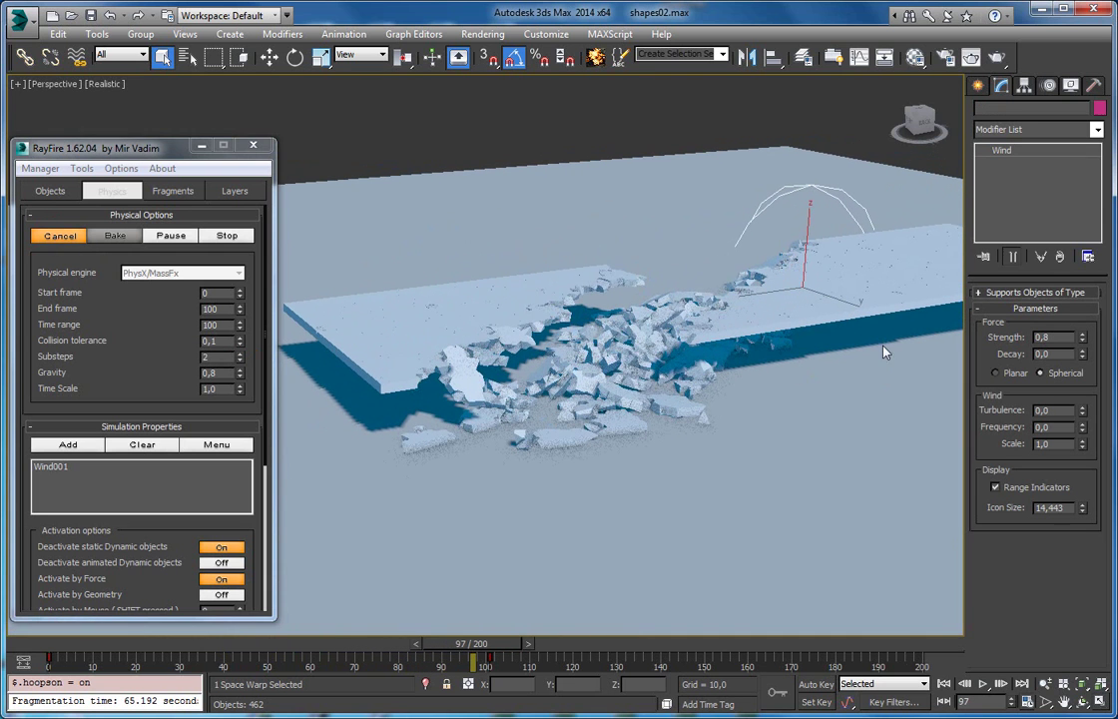
drag(1083, 509, 1079, 322)
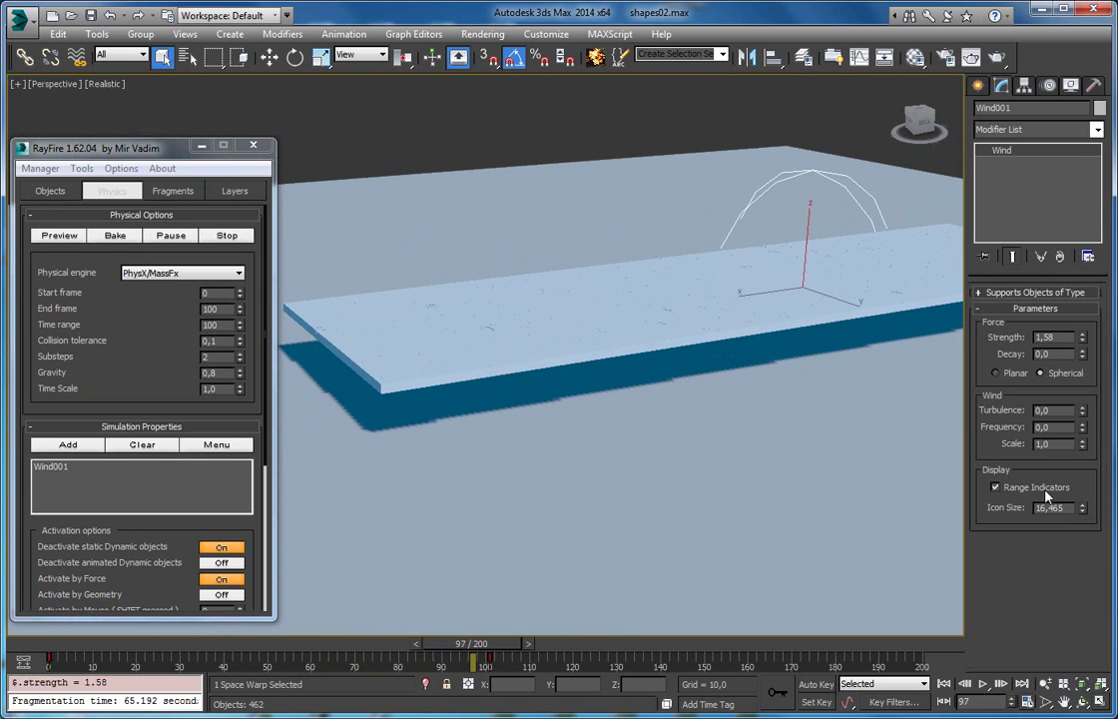
drag(1085, 509, 948, 419)
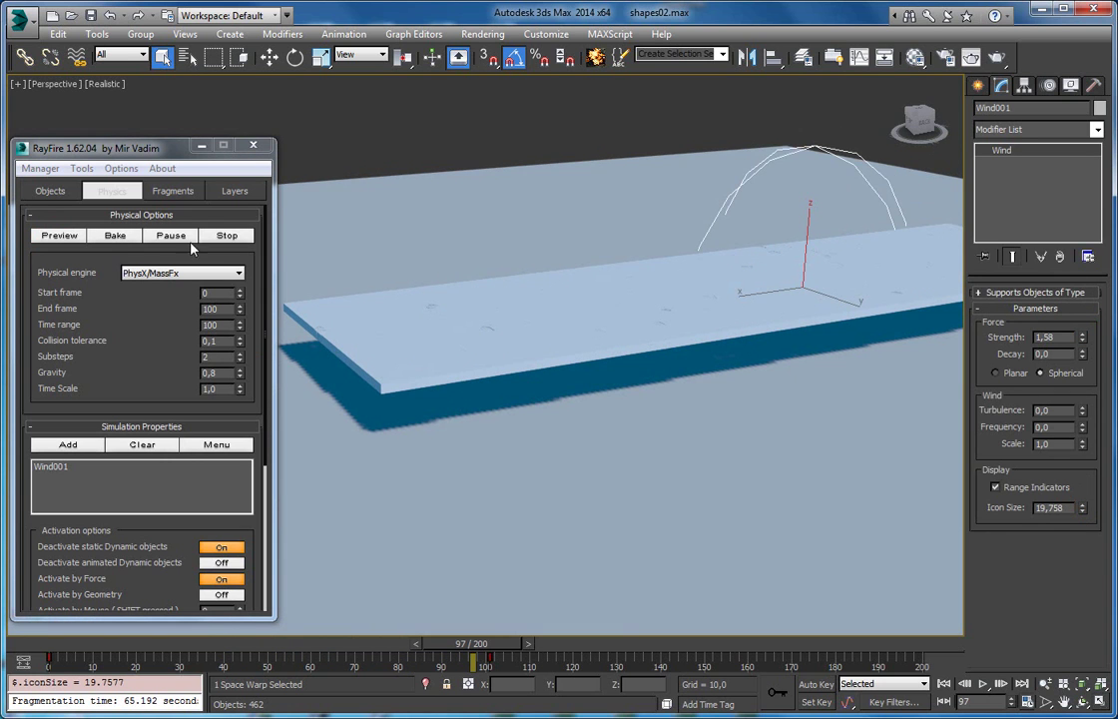
Bake the simulation with the stronger wind and pause it shortly after frame 91.
click(112, 237)
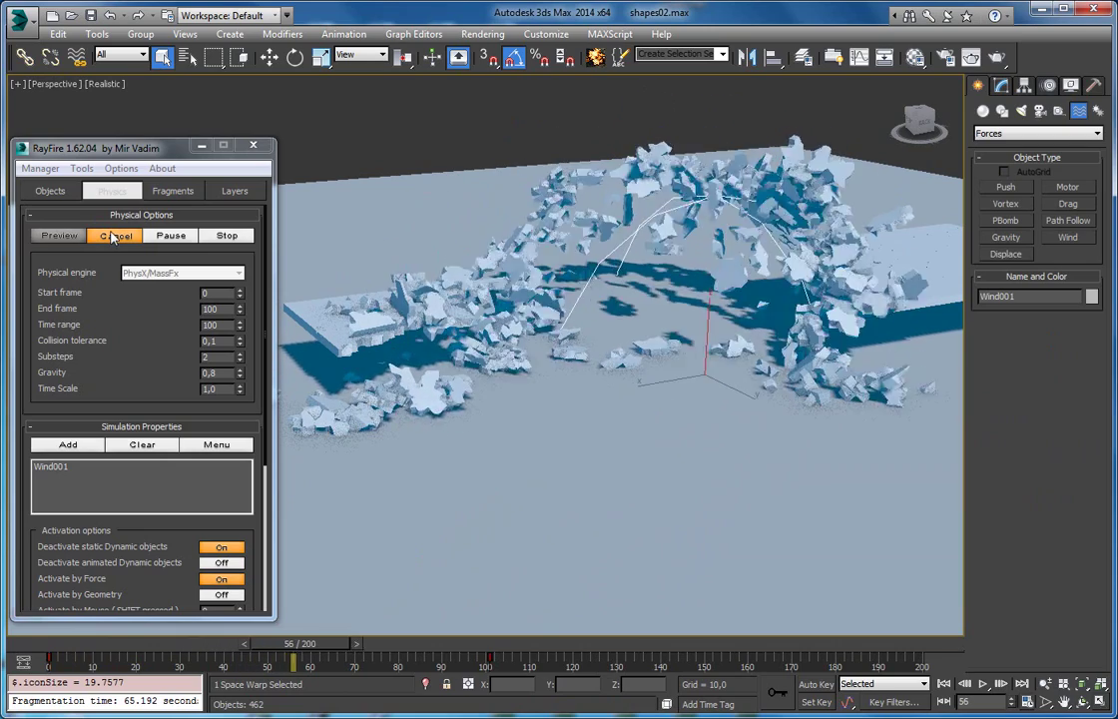
alt+middle_drag(633, 248, 641, 318)
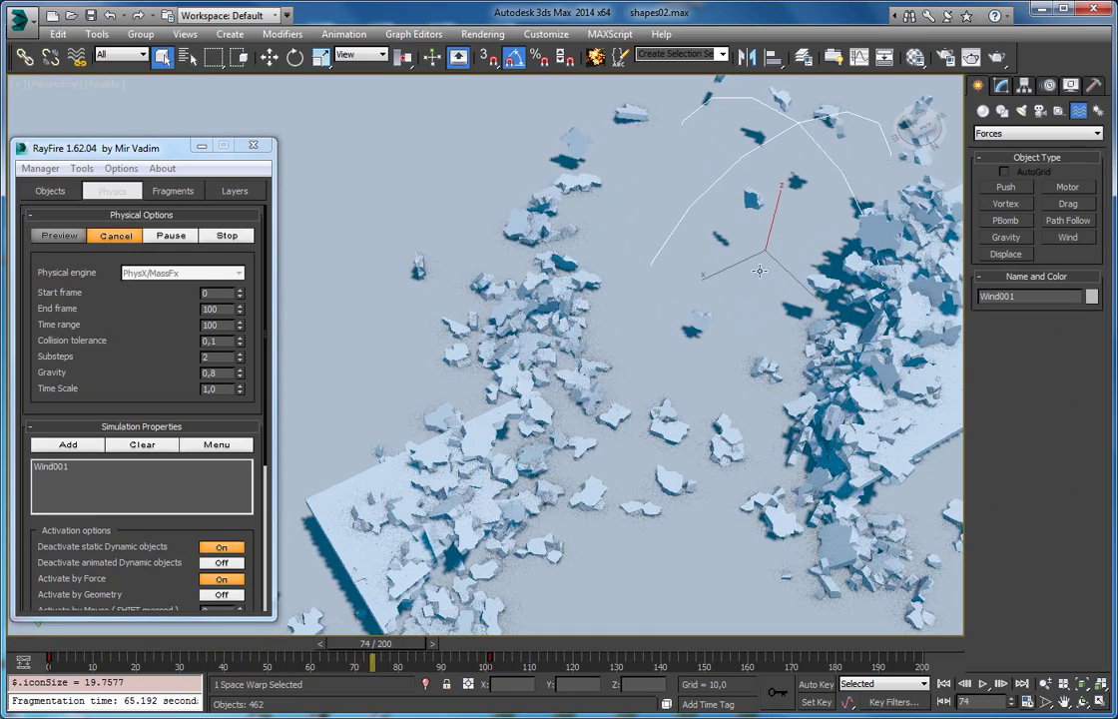
alt+middle_drag(641, 317, 362, 305)
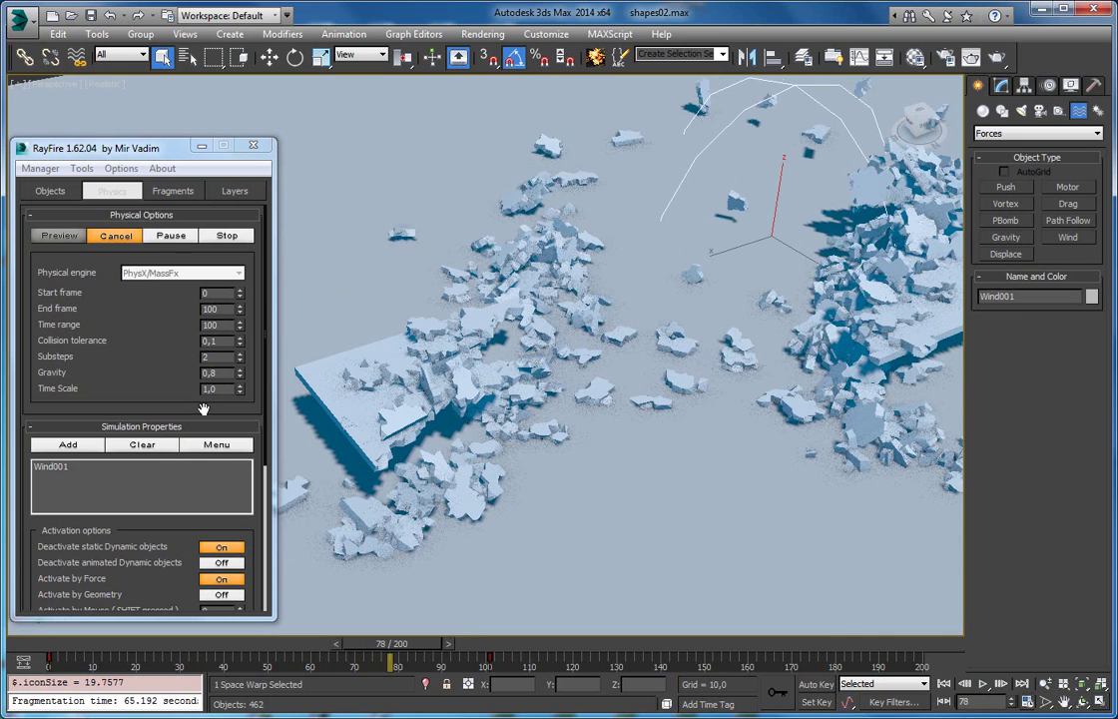
click(175, 237)
Scrub the baked animation from about frame 17 onward and examine the breaking slab from several angles.
drag(482, 643, 161, 651)
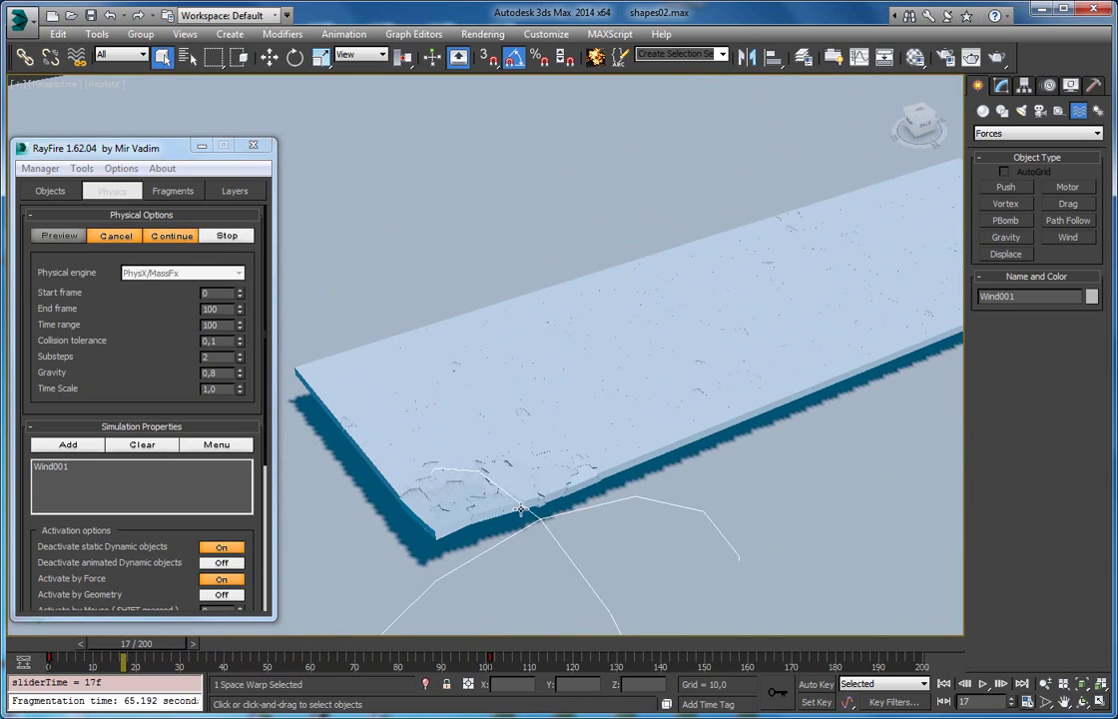
alt+middle_drag(521, 438, 308, 595)
scroll(527, 382, up, 6)
drag(179, 647, 383, 647)
middle_drag(498, 299, 774, 335)
scroll(768, 330, down, 5)
Focus on a slab fragment at frame 65 and inspect the neighbouring fragments with edged faces shown.
click(829, 354)
key(z)
alt+middle_drag(676, 374, 646, 322)
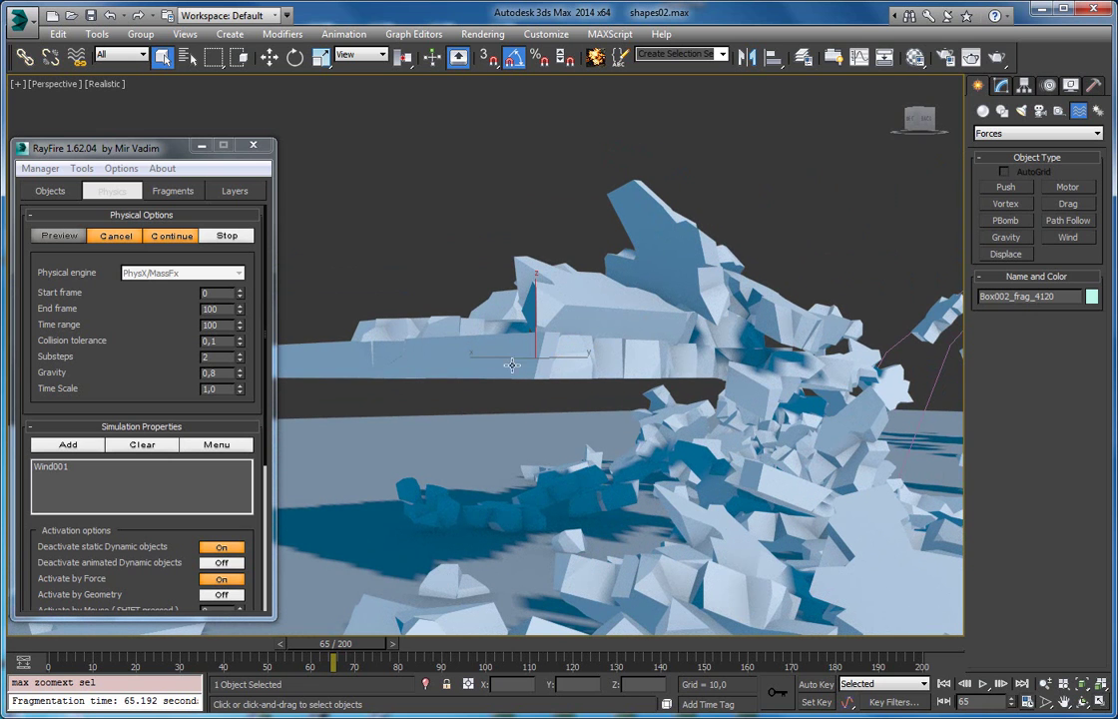
alt+middle_drag(534, 360, 579, 207)
click(666, 228)
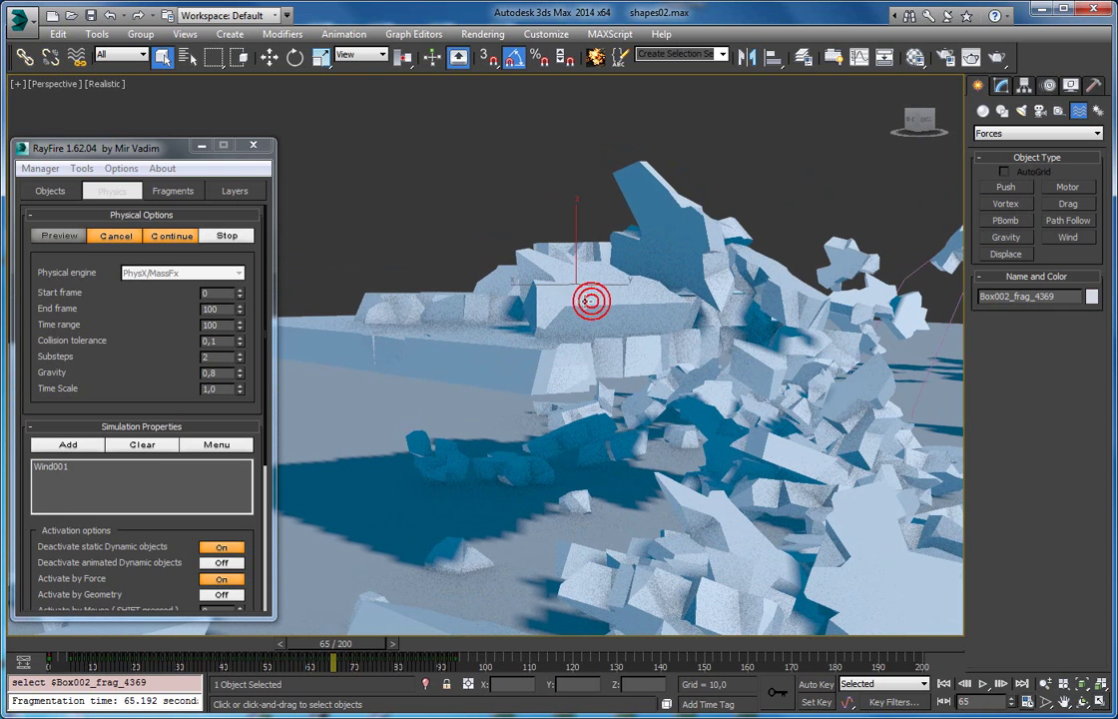
click(653, 233)
key(F4)
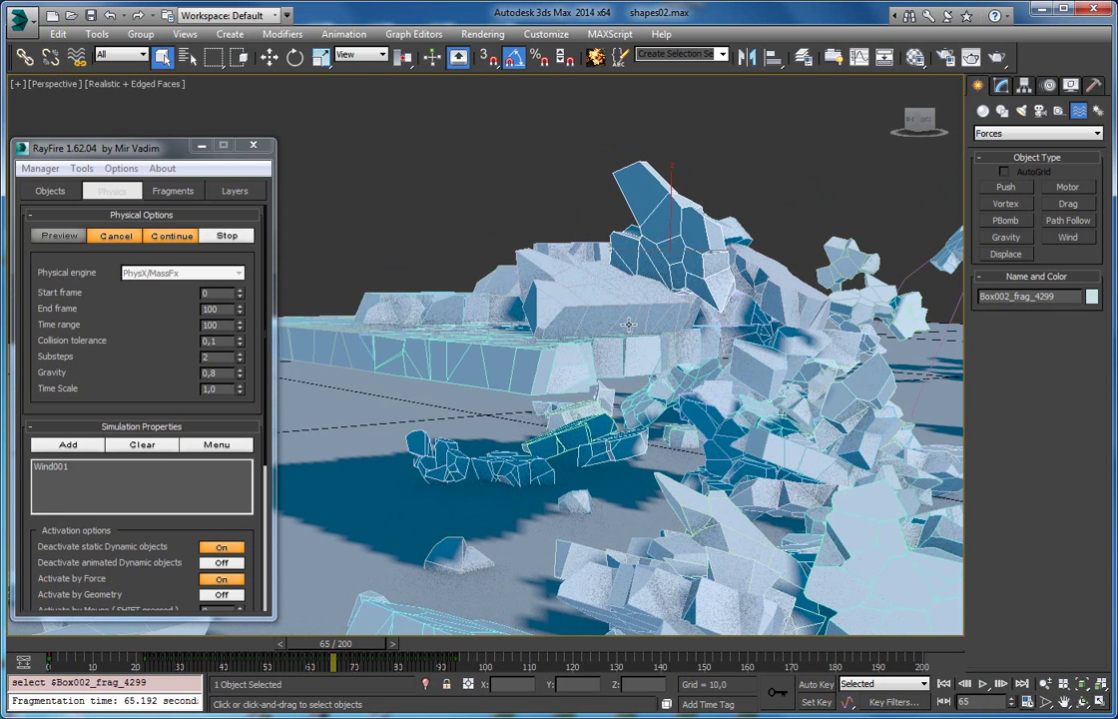
click(614, 345)
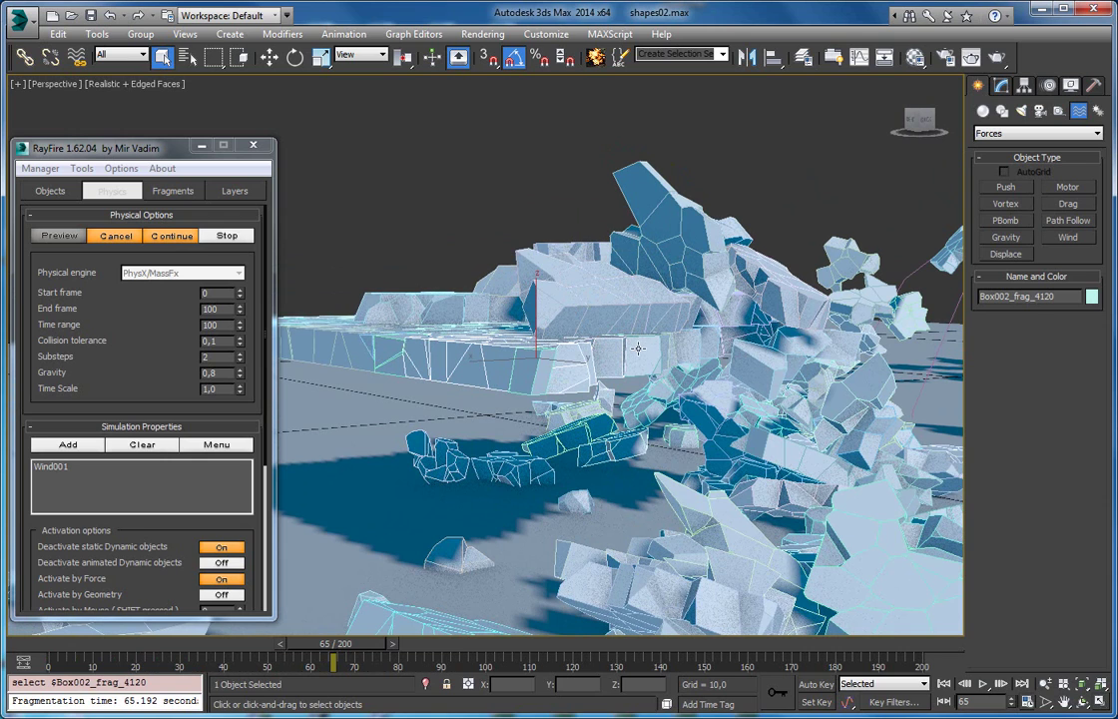
Scrub back to about frame 22 and examine the lifted fragments, with edged faces turned off.
drag(342, 646, 297, 649)
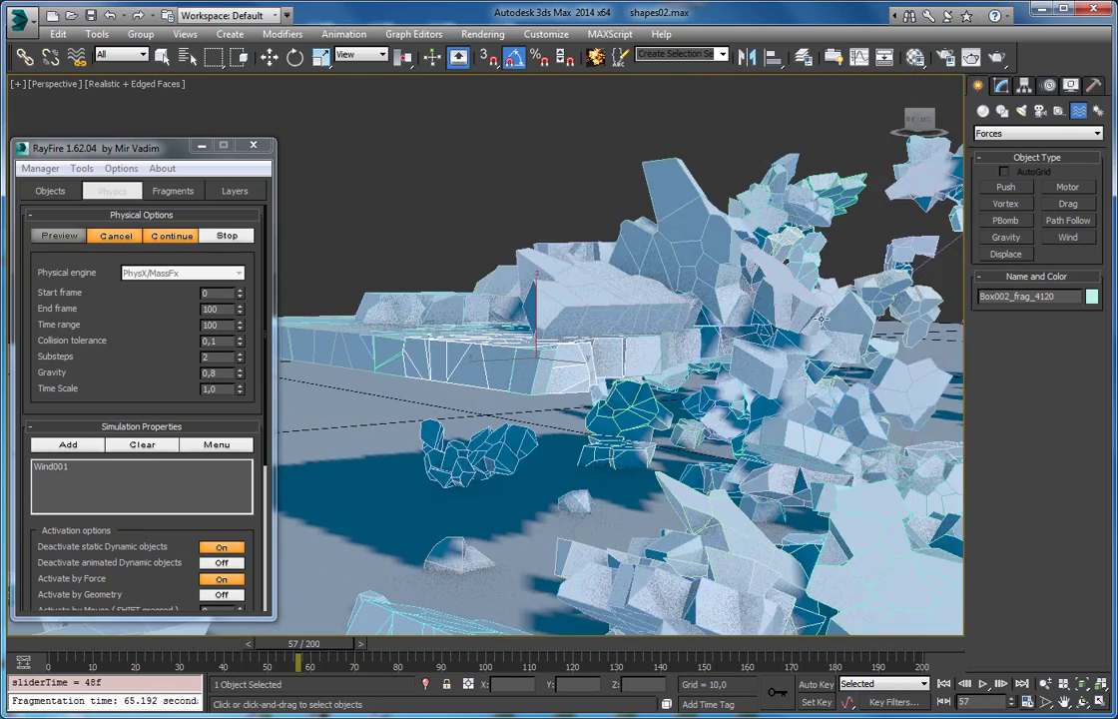
scroll(636, 345, down, 8)
alt+middle_drag(636, 299, 711, 391)
middle_drag(841, 242, 605, 284)
scroll(647, 397, up, 3)
key(F4)
key(g)
drag(320, 649, 176, 650)
alt+middle_drag(480, 443, 858, 315)
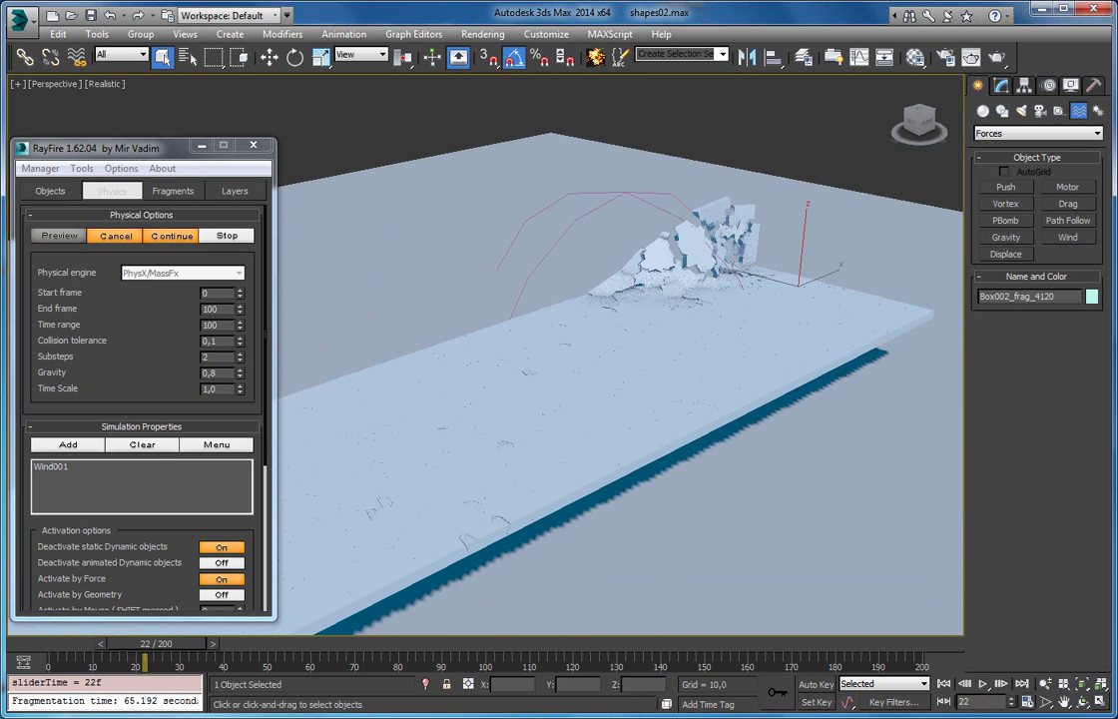
Play the baked animation from near its start and watch the slab break apart from a higher angle.
key(F9)
key(F9)
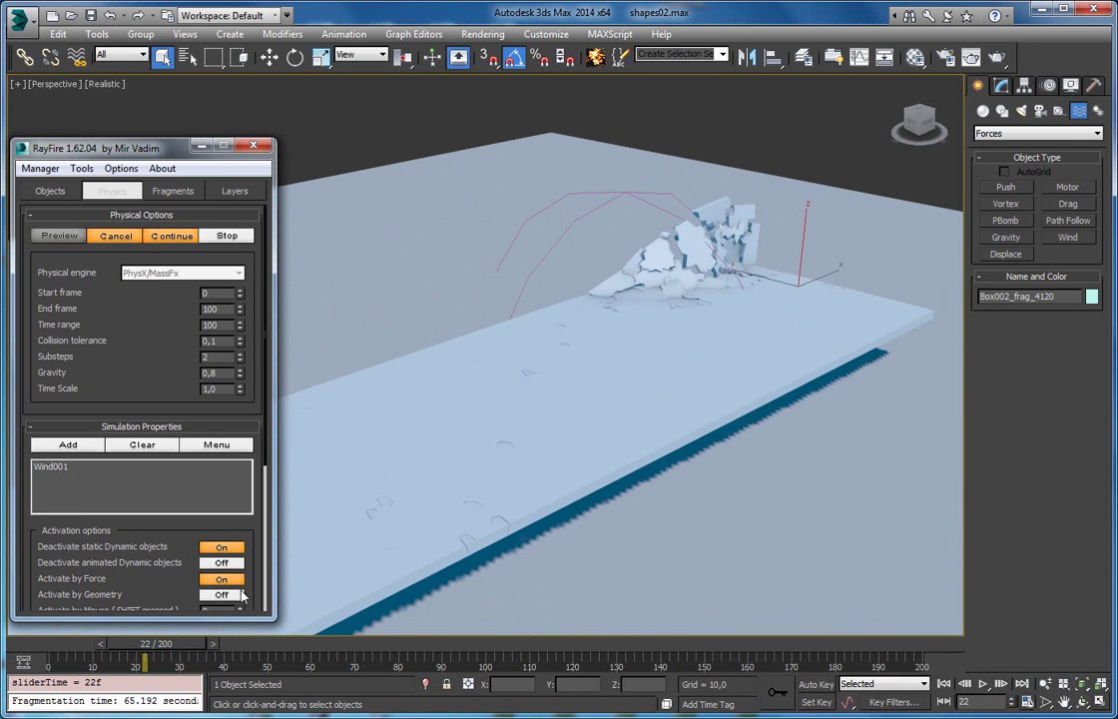
drag(160, 647, 85, 666)
middle_drag(544, 494, 629, 409)
key(slash)
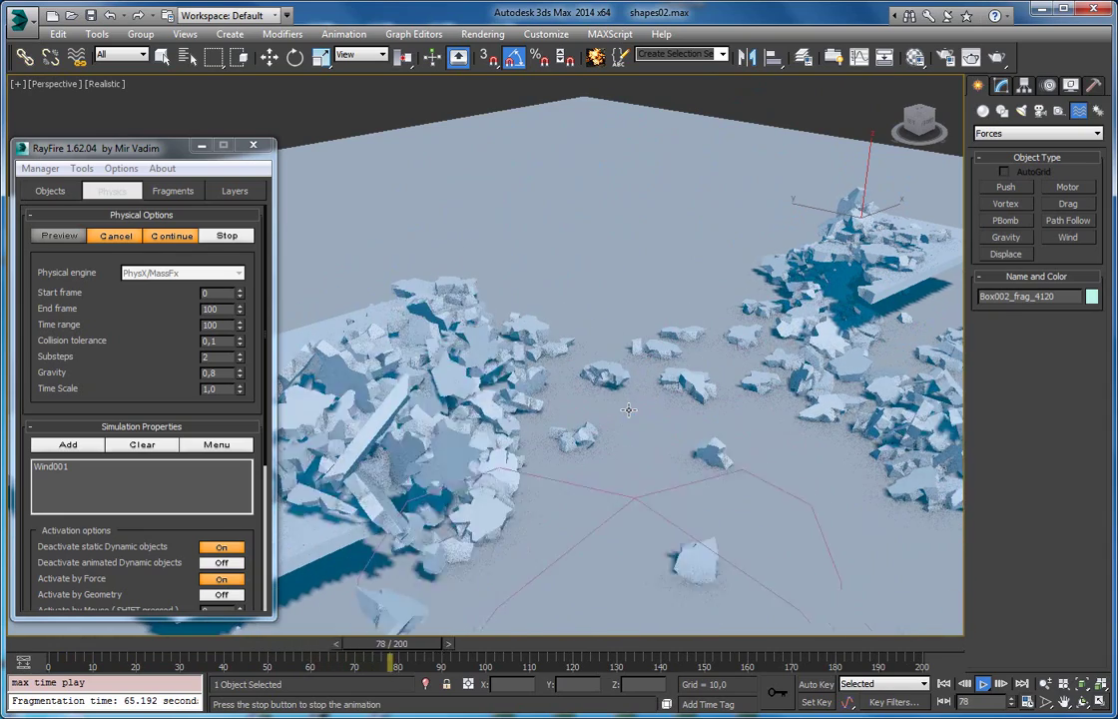
middle_drag(530, 408, 541, 244)
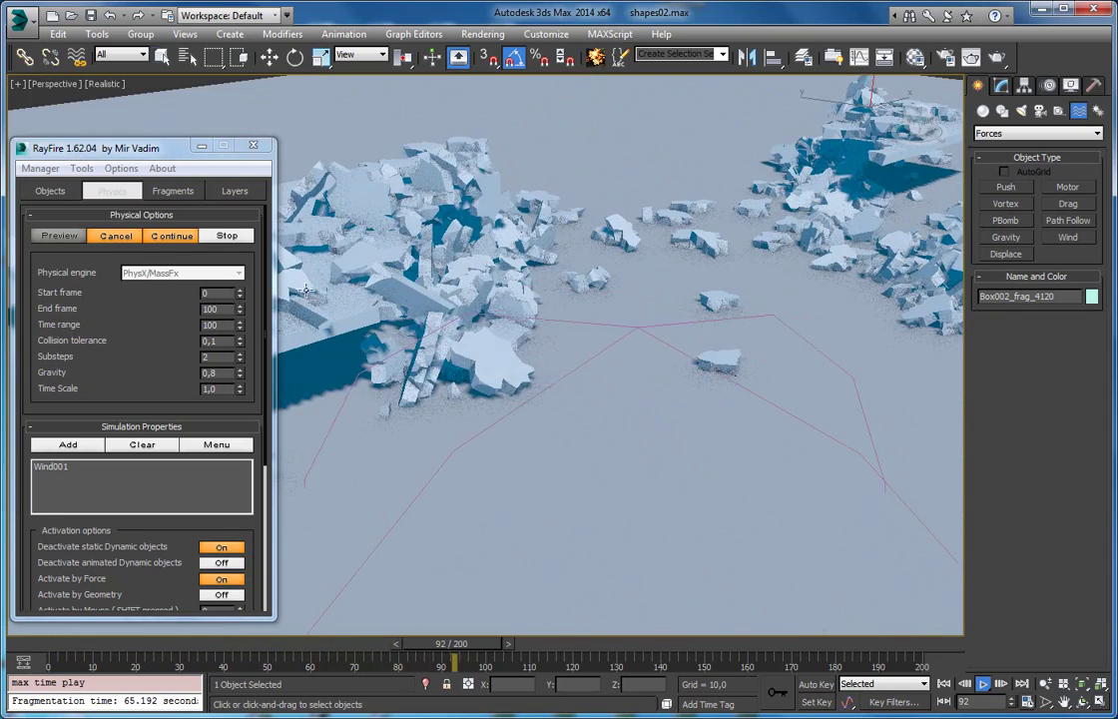
Cancel the baked simulation and set the Wind space warp's strength to -1.36.
click(100, 237)
click(640, 328)
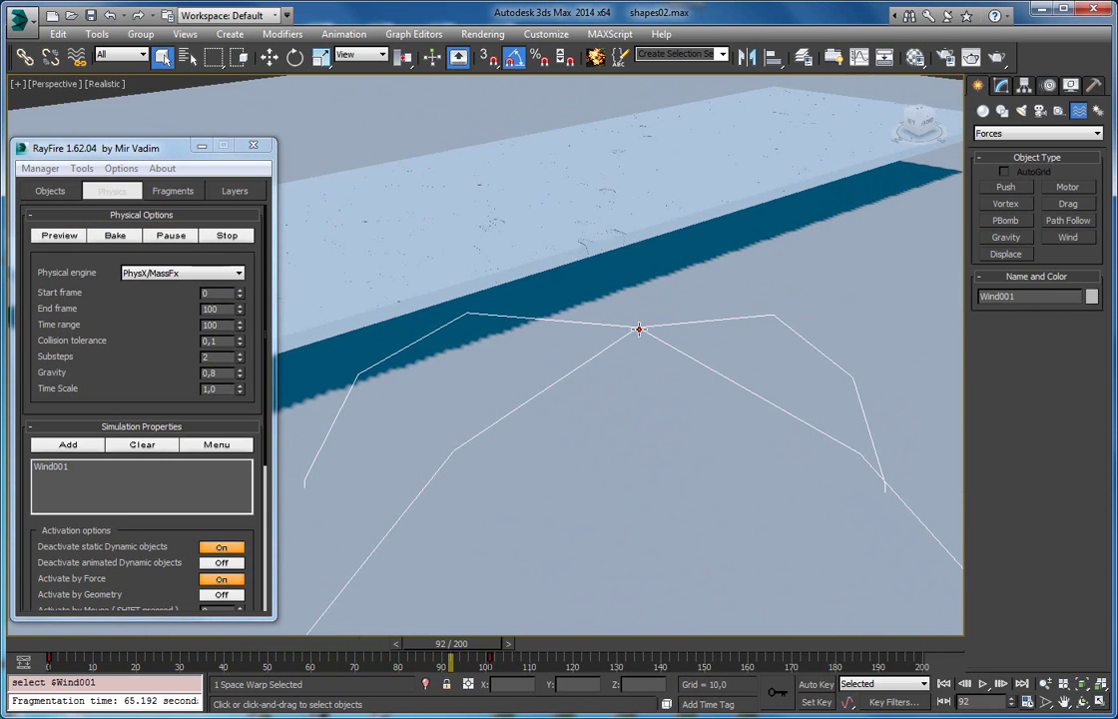
click(1002, 86)
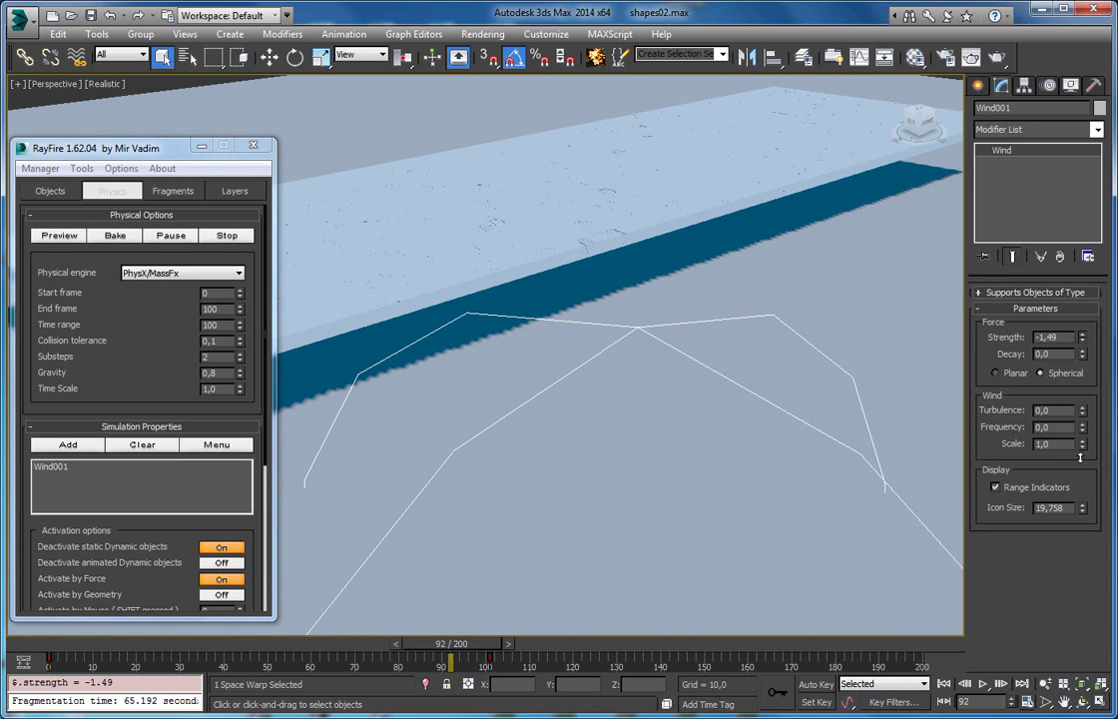
Bake the simulation, watch the slab break up from a higher angle, and cancel the bake at about frame 46.
click(114, 235)
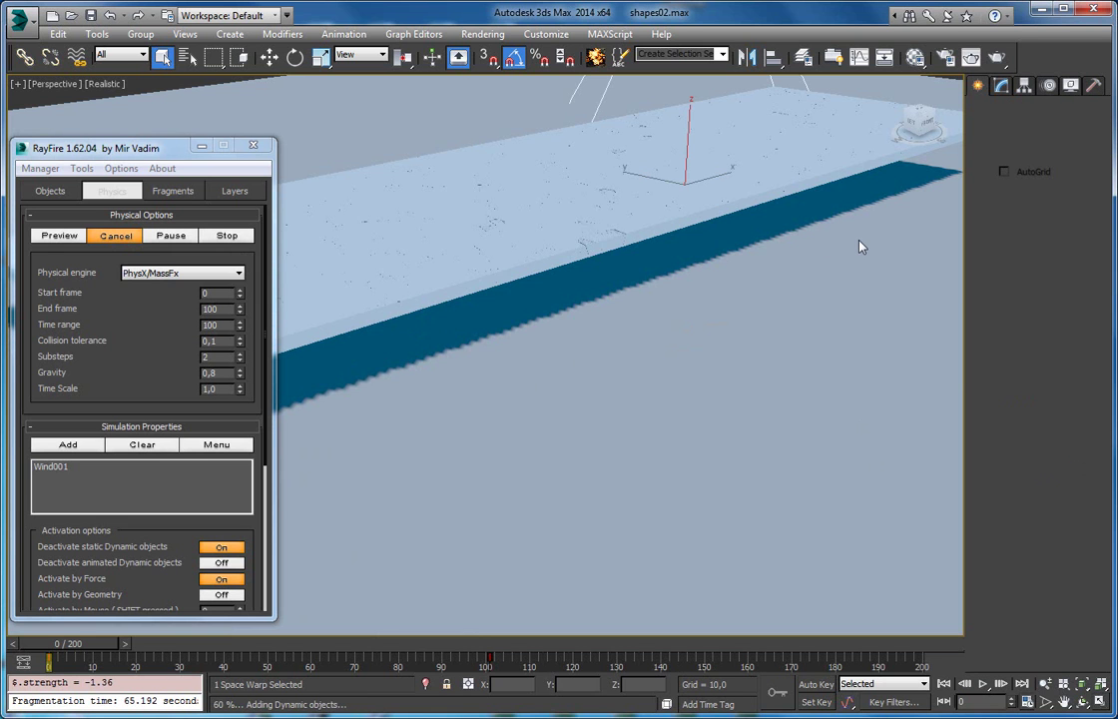
alt+middle_drag(667, 260, 636, 343)
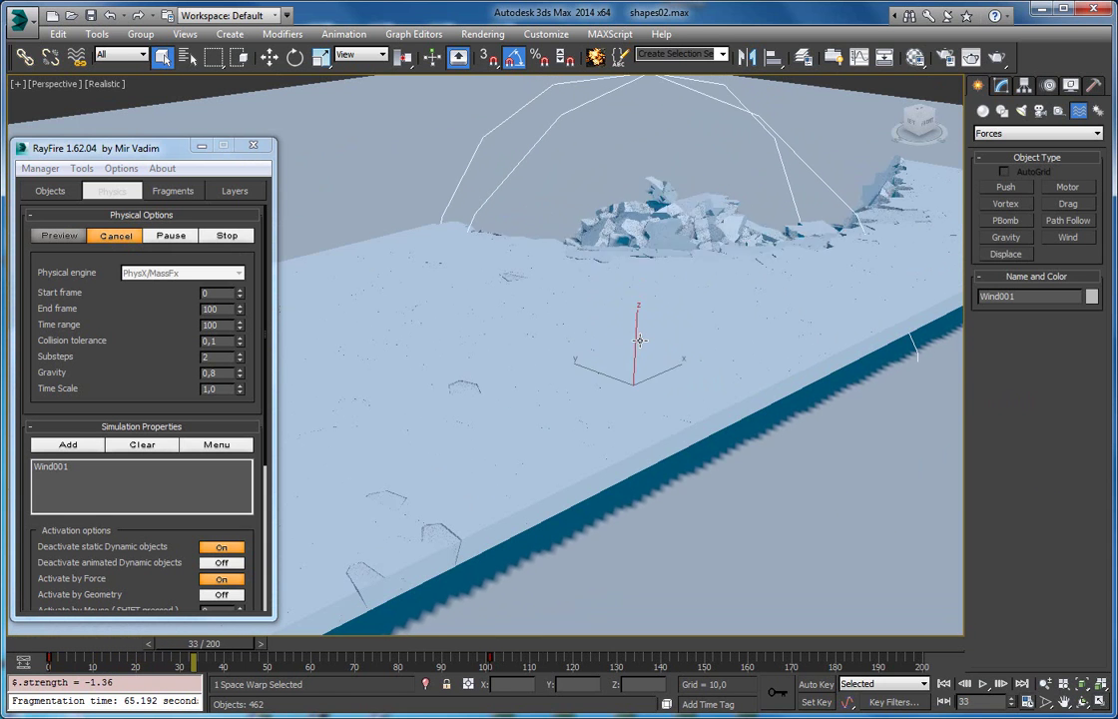
click(106, 241)
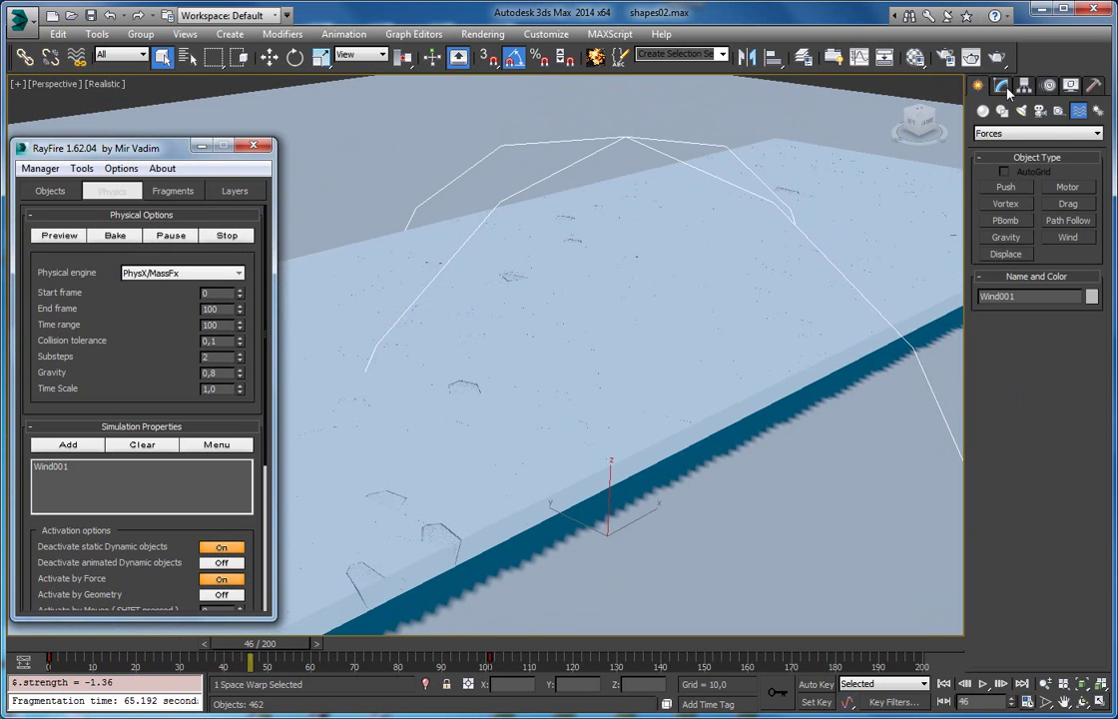
Set the Wind space warp's strength to -0.01.
click(1004, 86)
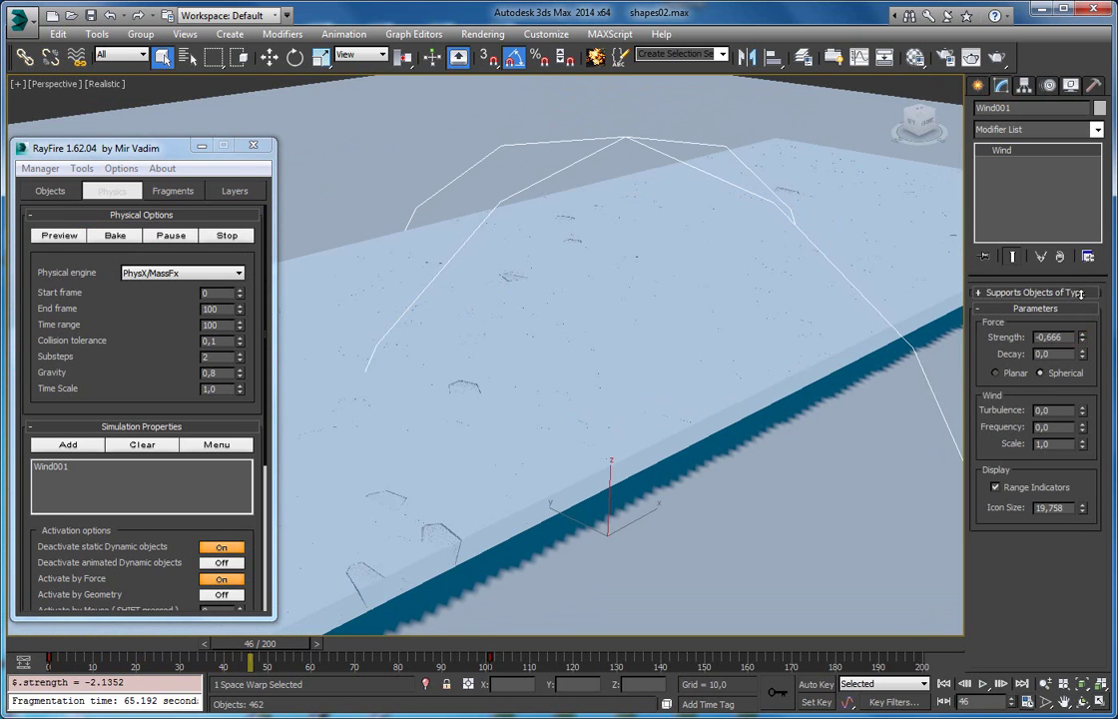
alt+middle_drag(755, 190, 761, 337)
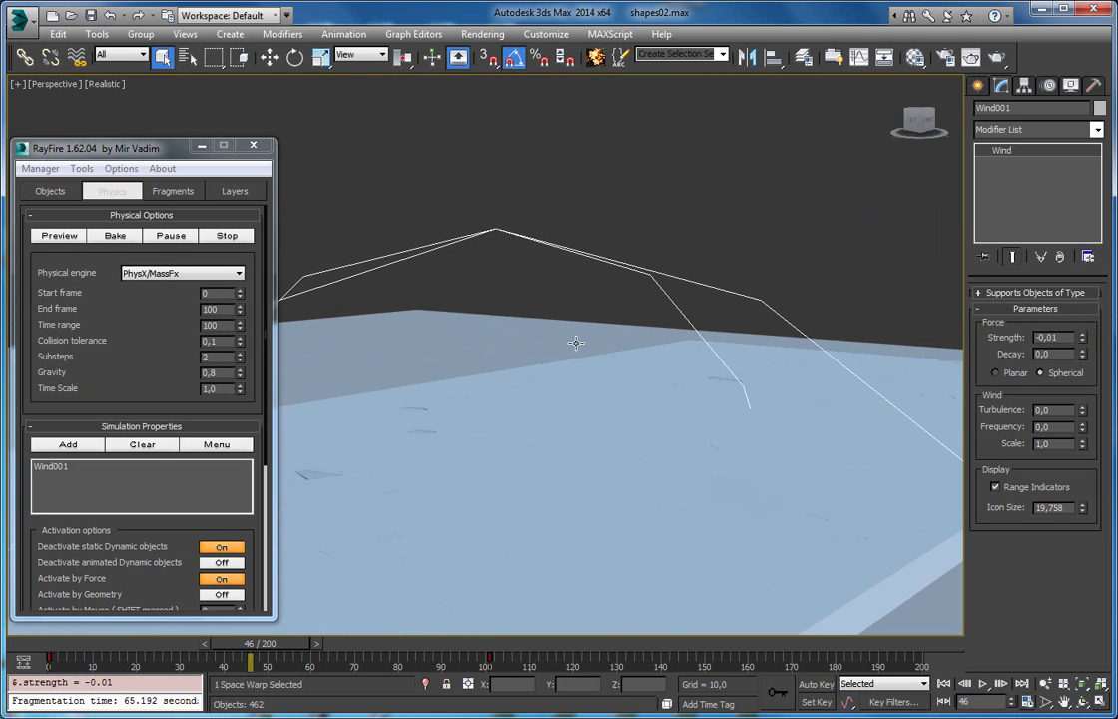
middle_drag(593, 342, 615, 286)
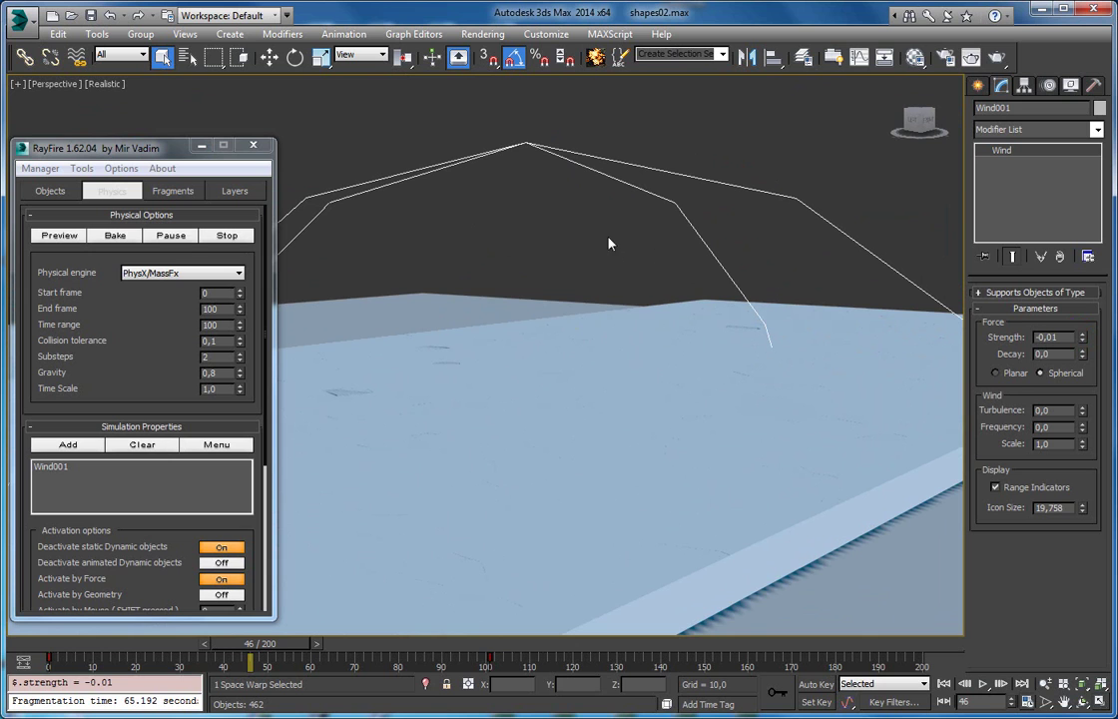
Preview the simulation, watch the slab collapse from above, and pause it at about frame 88.
click(60, 237)
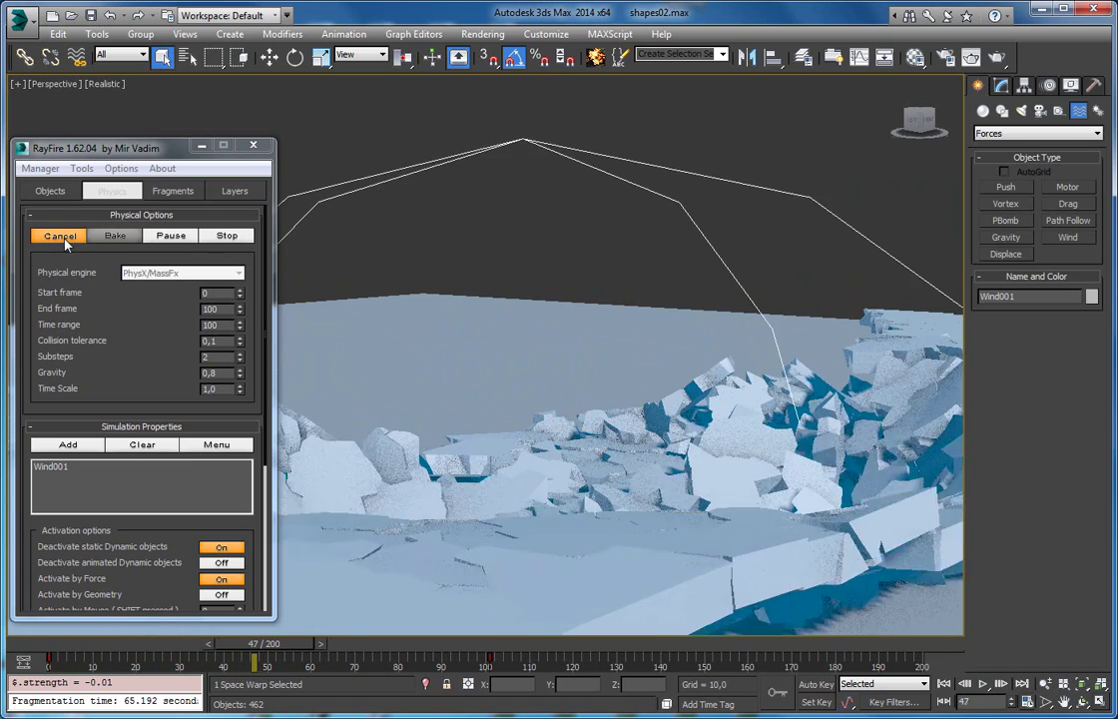
middle_drag(458, 277, 644, 352)
scroll(445, 218, down, 3)
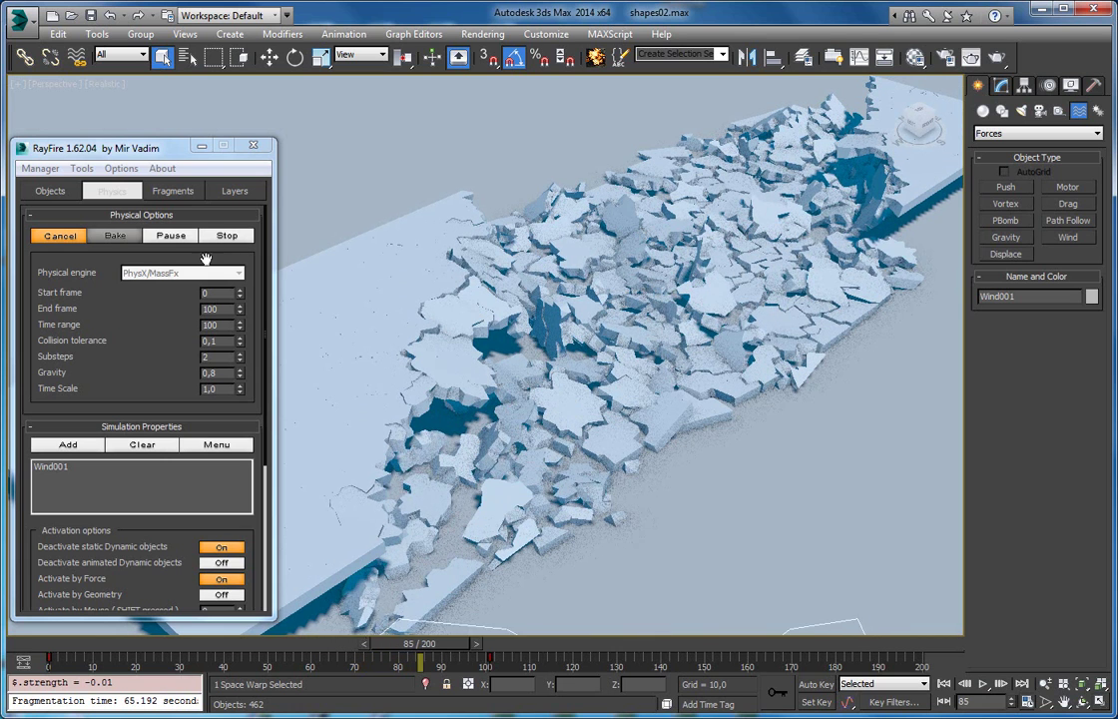
click(171, 240)
Focus on a slab fragment and scrub the previewed animation back to frame 0 to examine the break-up.
alt+middle_drag(427, 315, 782, 300)
scroll(764, 300, down, 5)
click(682, 319)
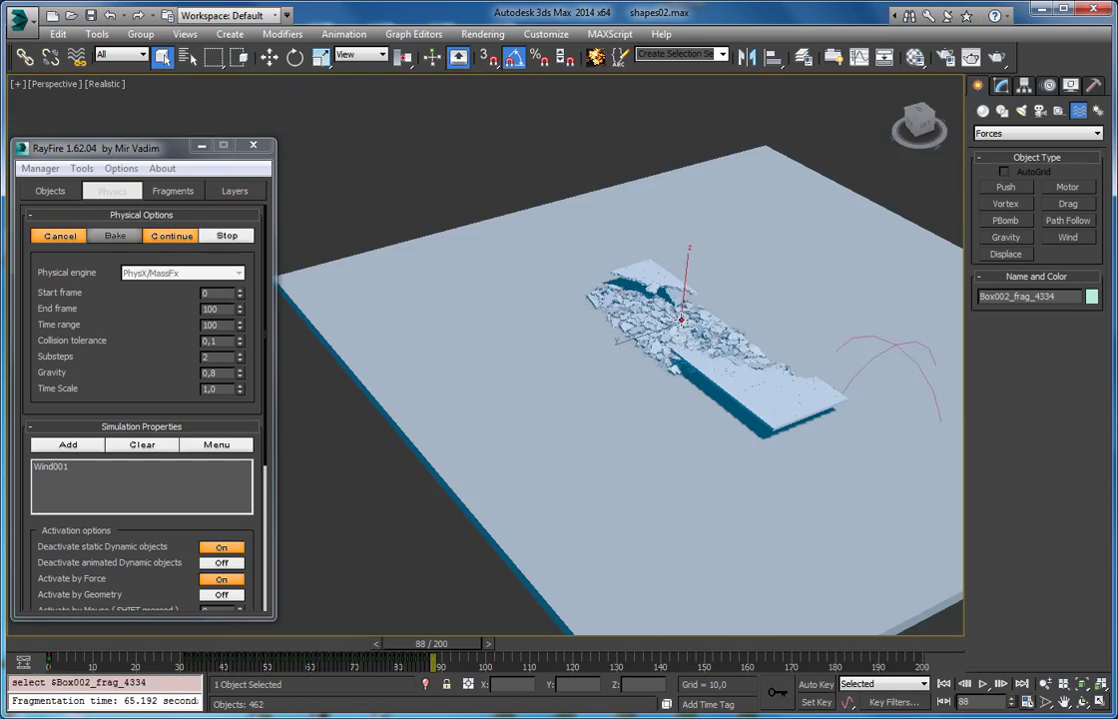
key(z)
scroll(624, 327, down, 6)
scroll(624, 326, down, 5)
alt+middle_drag(480, 300, 644, 312)
drag(431, 643, 175, 642)
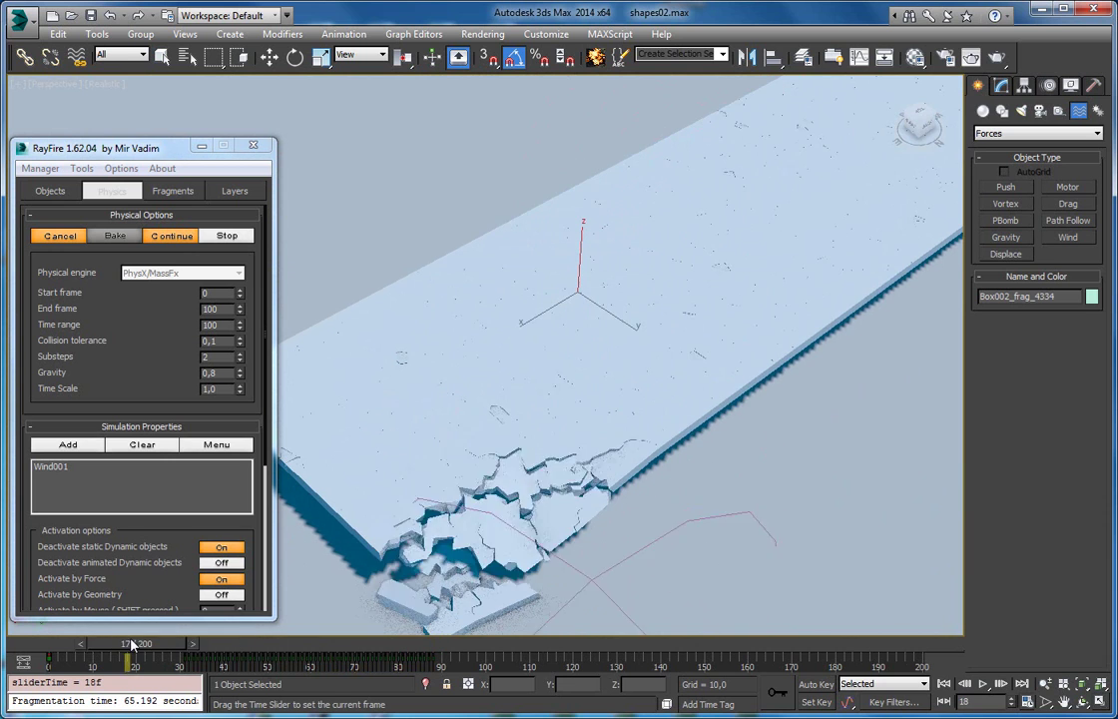
drag(62, 646, 58, 646)
alt+middle_drag(431, 444, 452, 413)
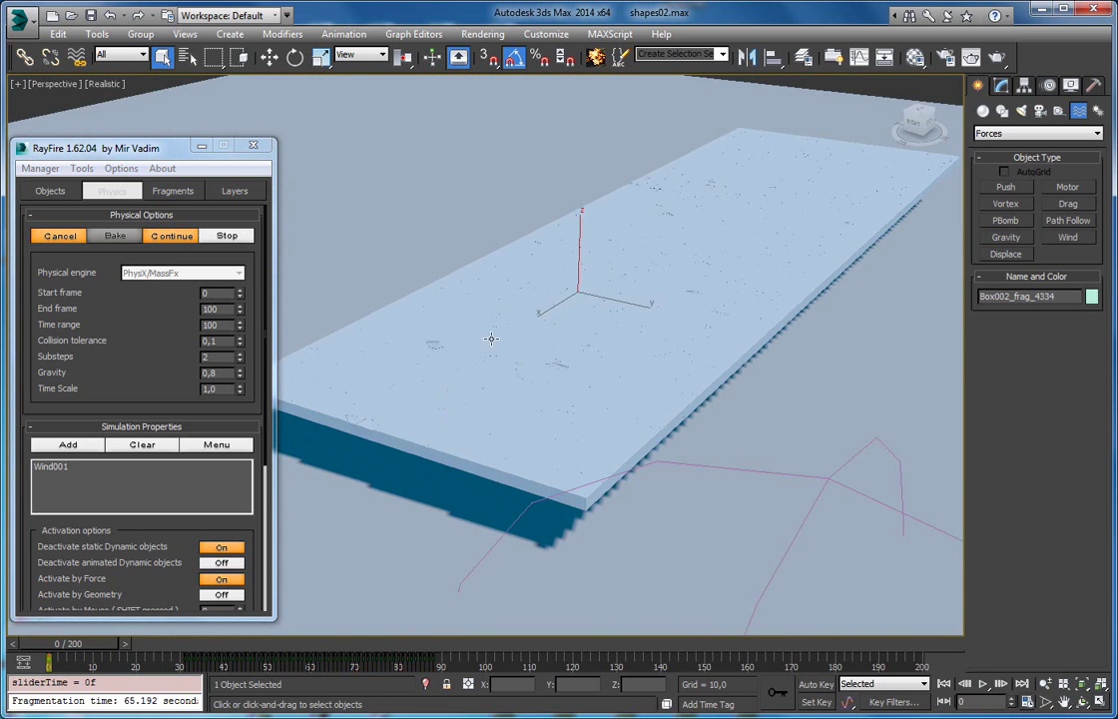
Play the previewed animation from frame 0 and examine the collapsing slab from several angles.
key(/)
scroll(538, 310, up, 3)
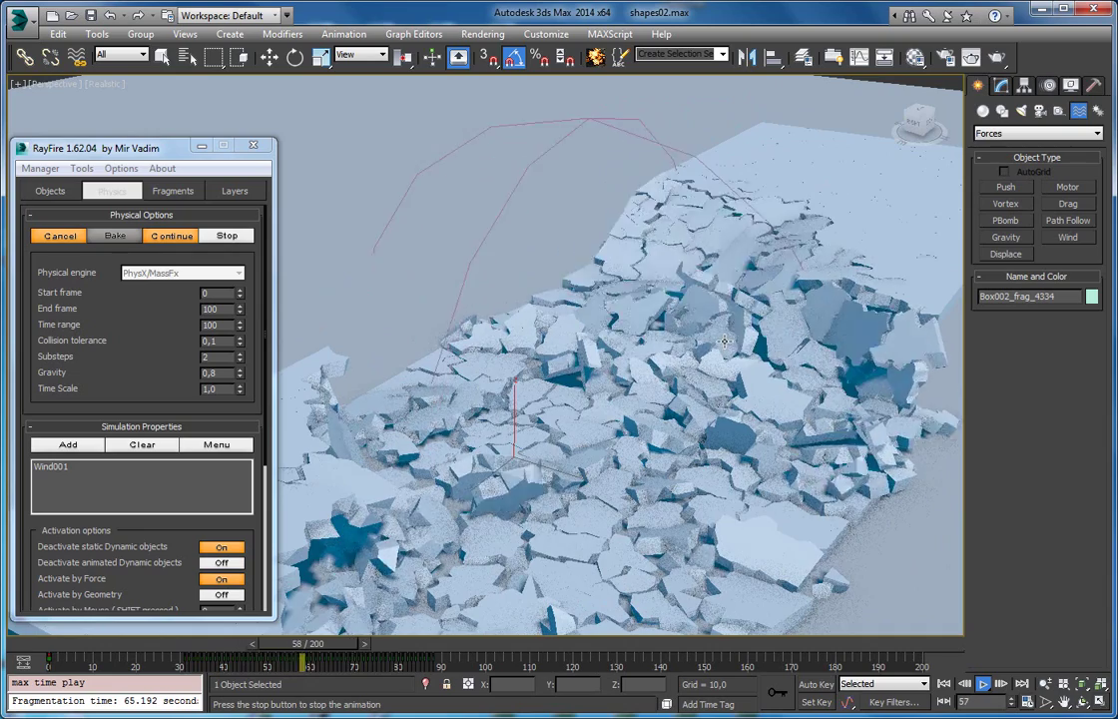
alt+middle_drag(725, 341, 433, 440)
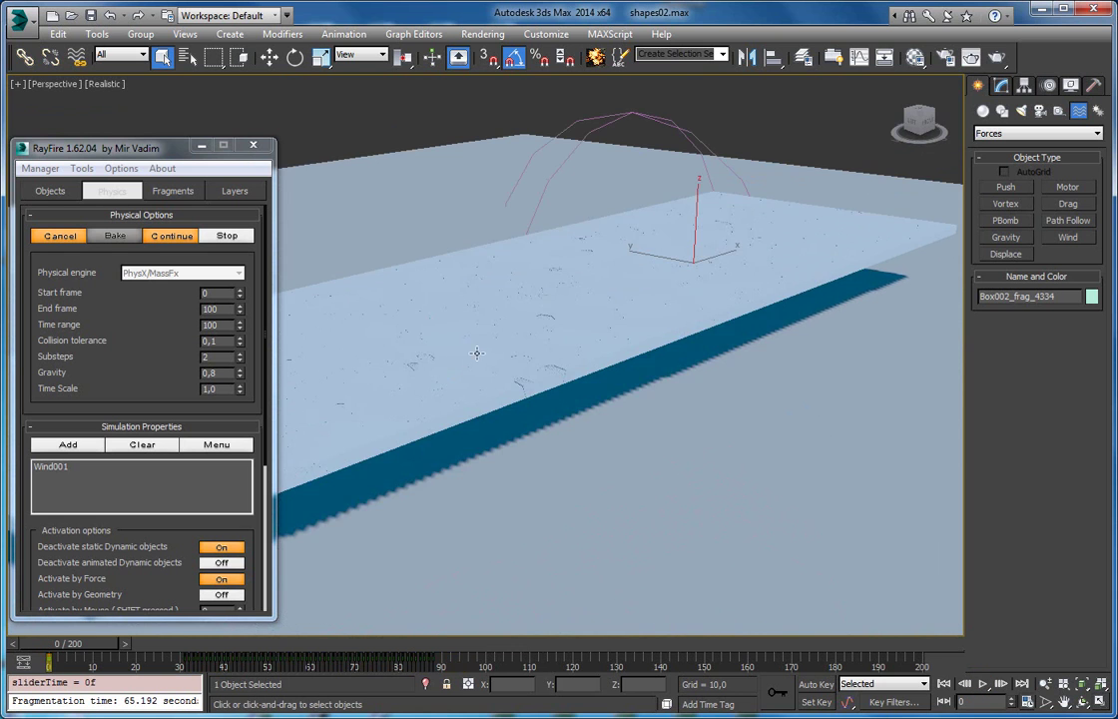
Replay the animation from frame 0 in a close, low view, briefly collapsing the RayFire physics settings to expose the whole slab.
middle_drag(477, 352, 479, 367)
scroll(479, 367, up, 3)
scroll(699, 304, up, 3)
middle_drag(698, 304, 588, 380)
key(slash)
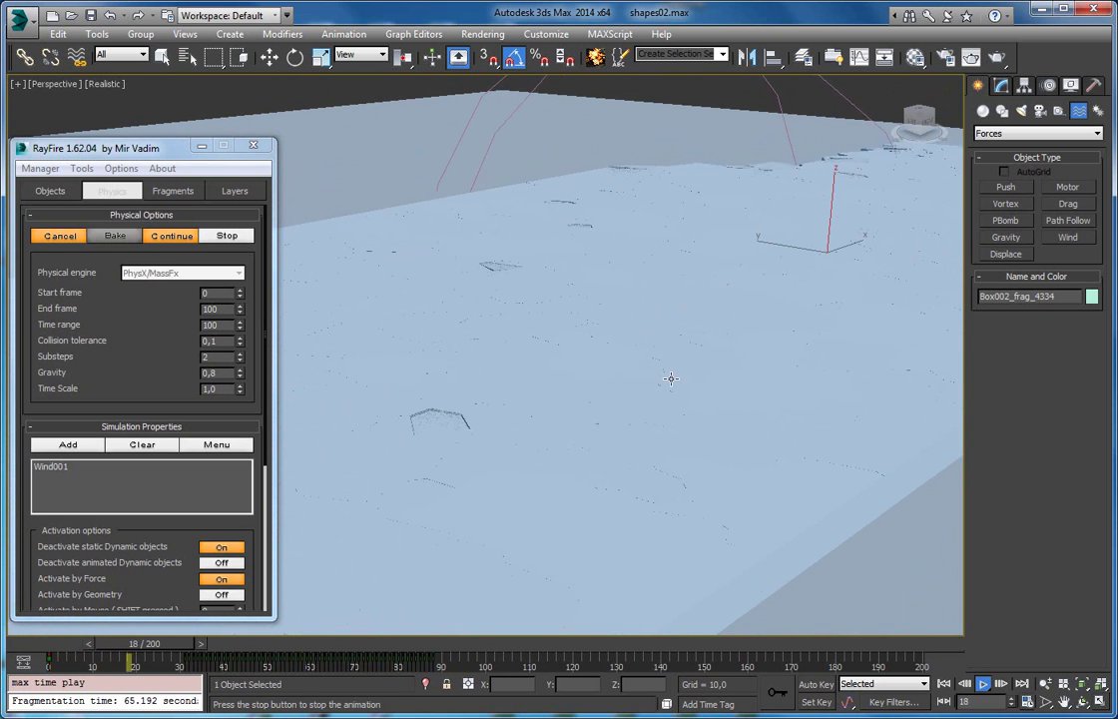
click(118, 191)
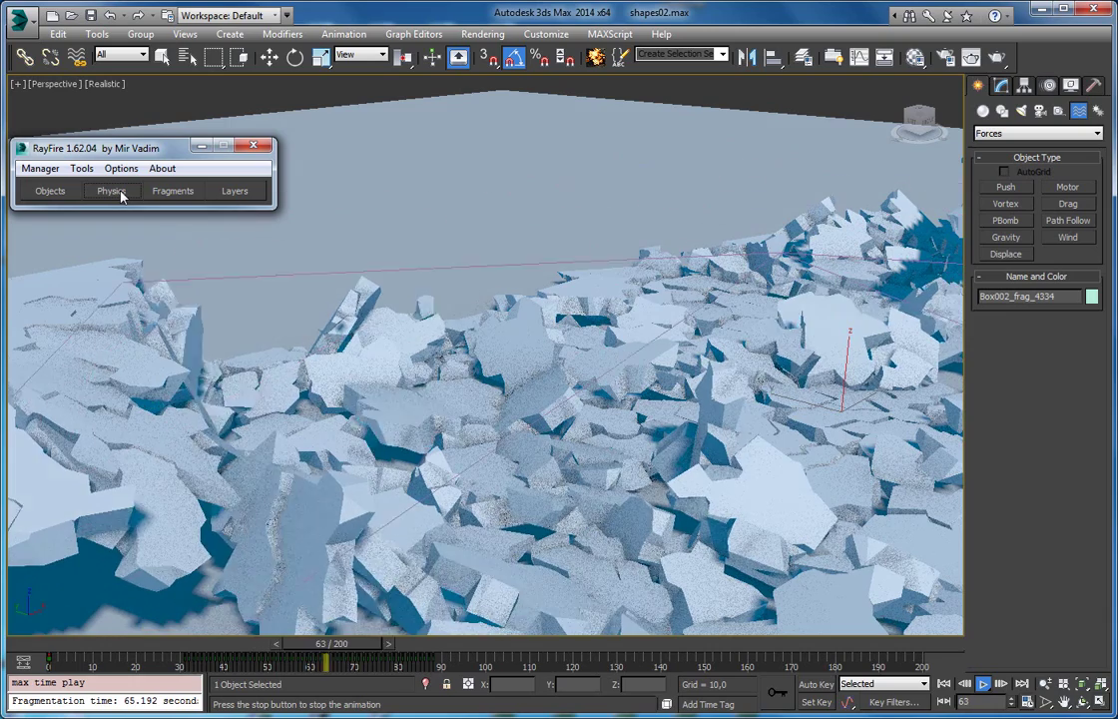
click(118, 190)
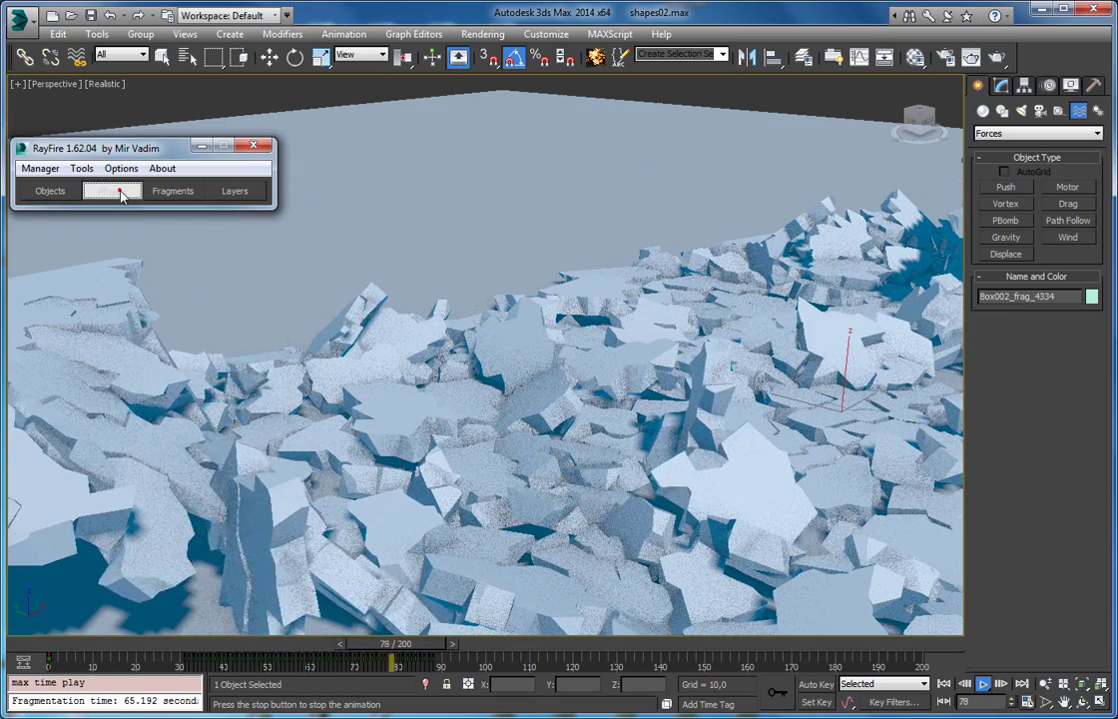
Cancel the preview back to frame 0 and send the slab fragments from Dynamic / Impact Objects to the Sleeping list.
click(71, 239)
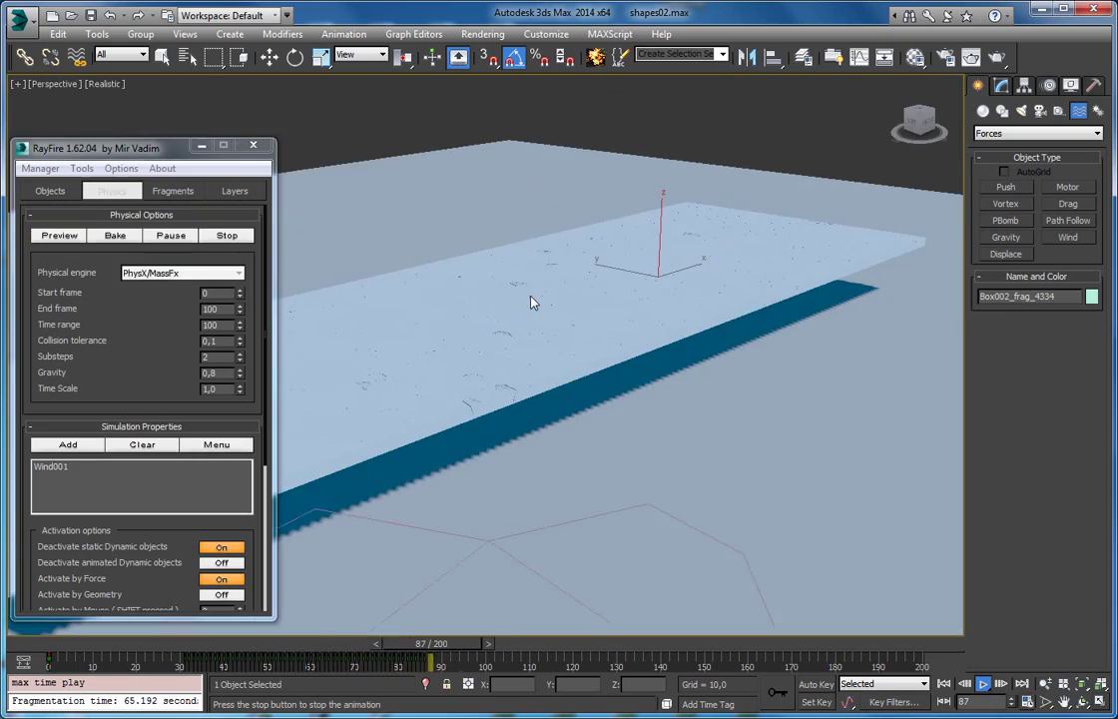
drag(477, 647, 17, 647)
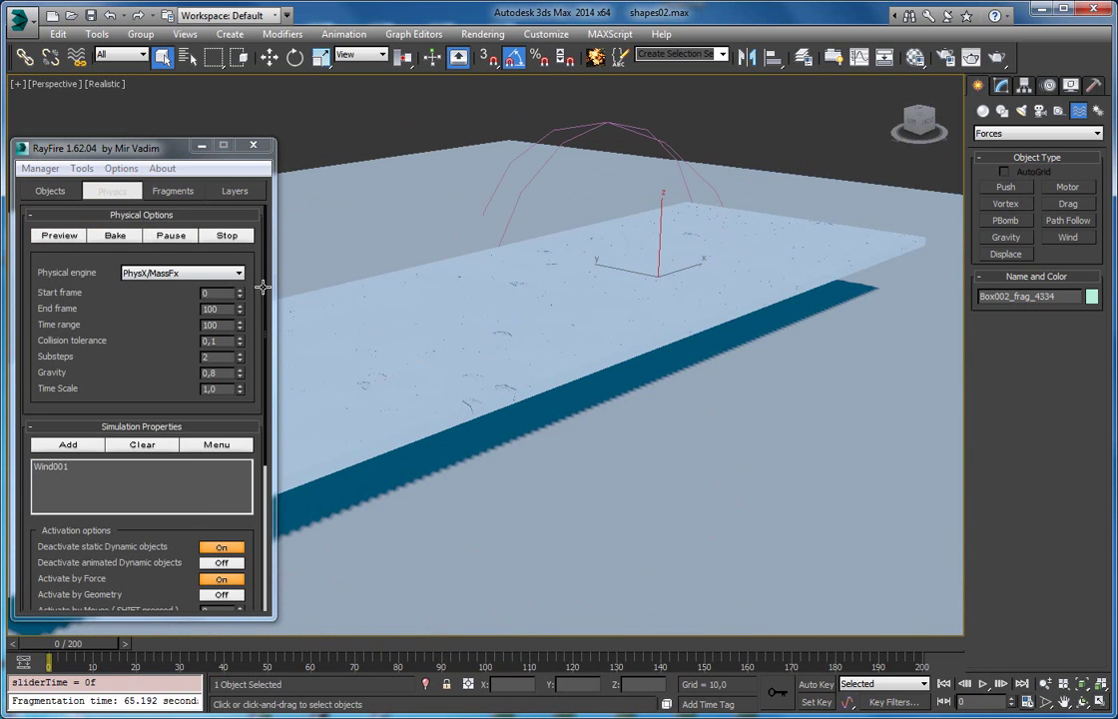
click(55, 191)
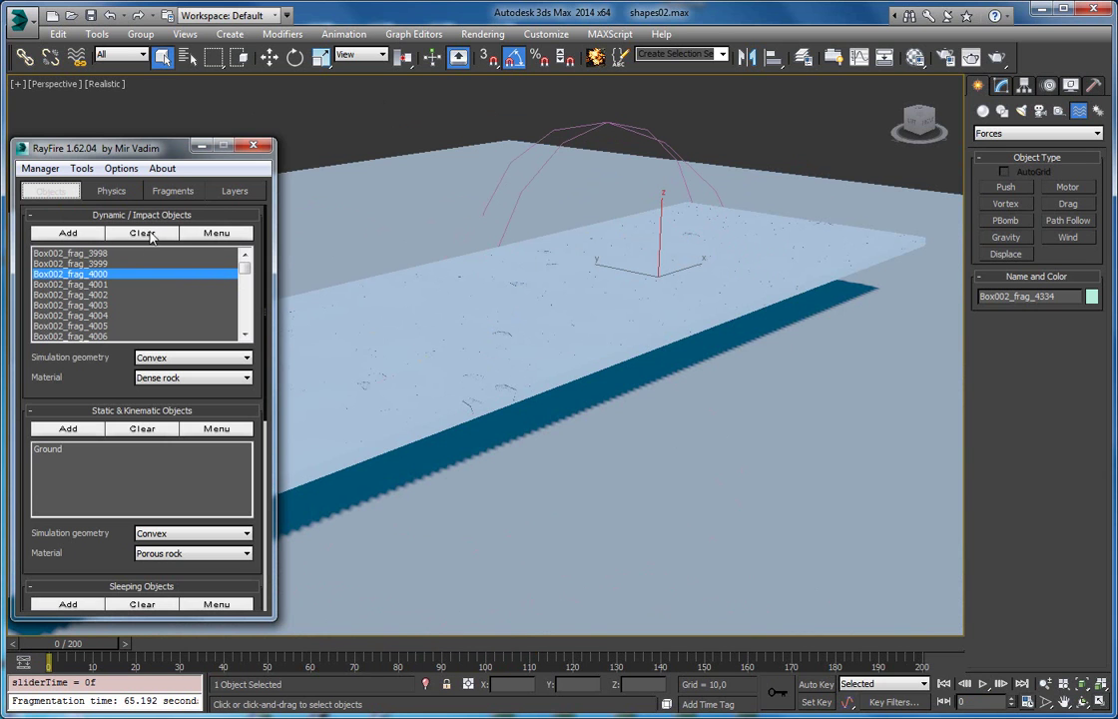
scroll(111, 498, down, 5)
scroll(70, 349, up, 5)
right_click(137, 249)
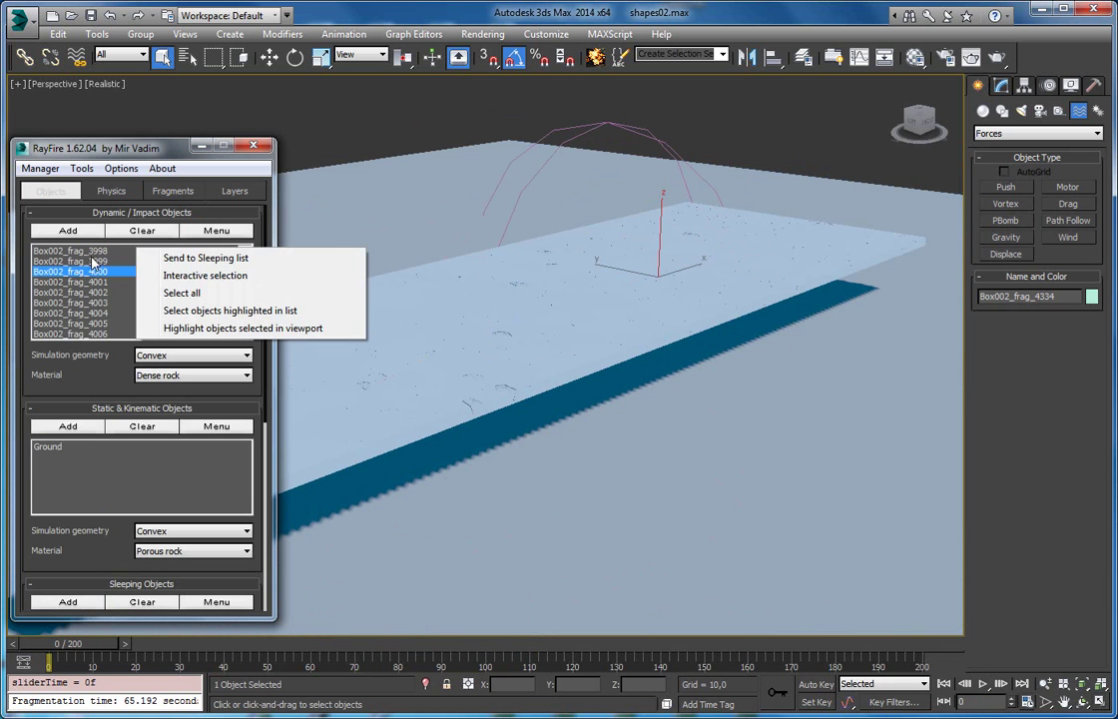
click(182, 258)
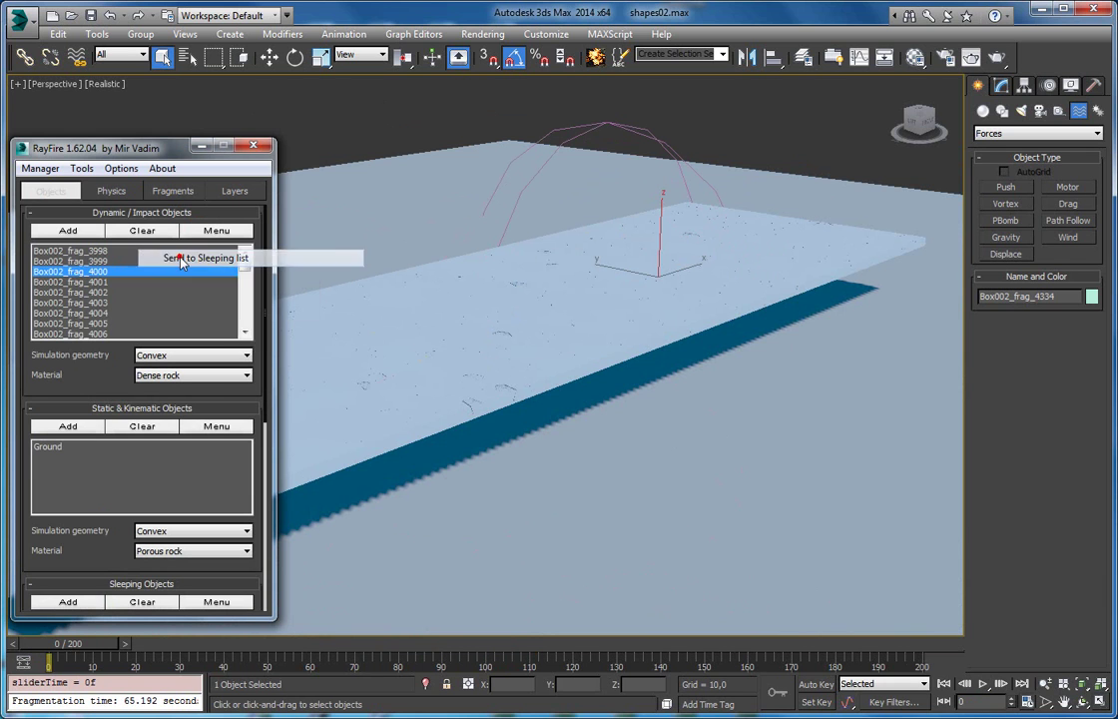
scroll(100, 310, down, 5)
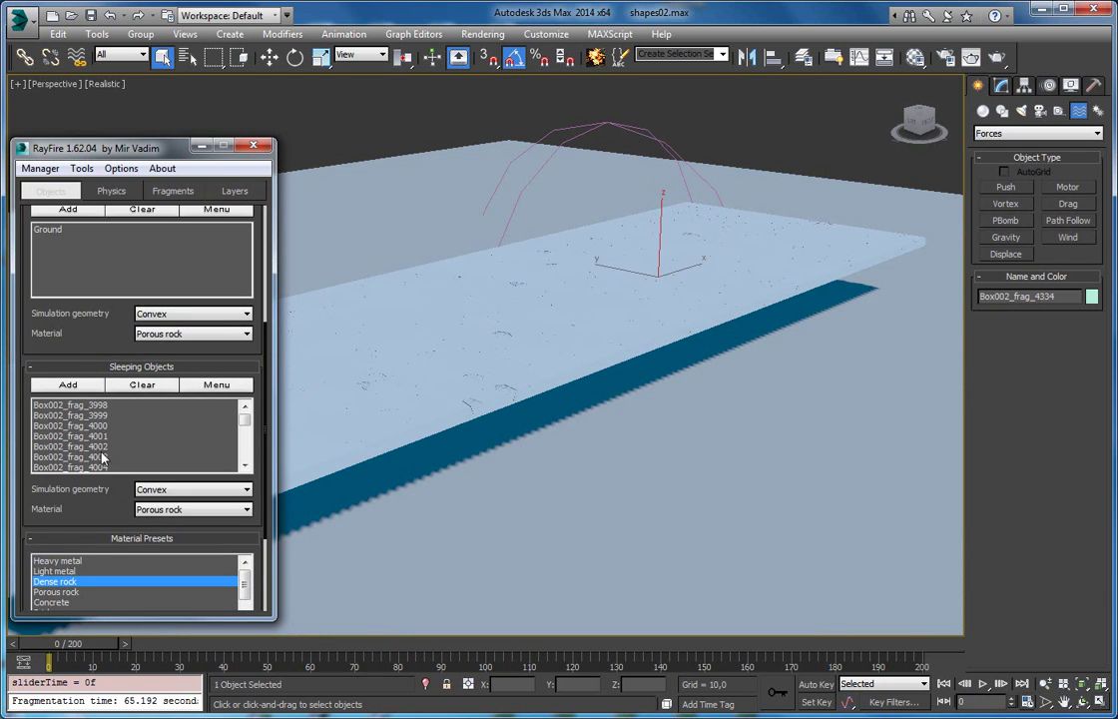
scroll(93, 403, up, 3)
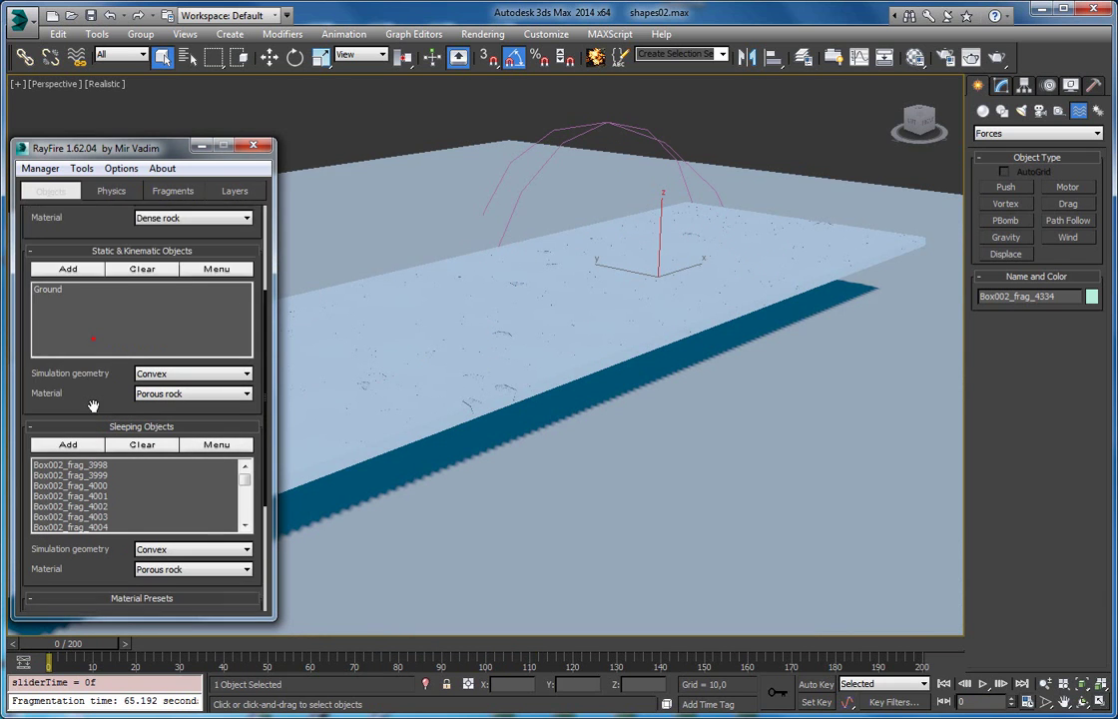
Turn off Deactivate static Dynamic objects and Activate by Force in RayFire's activation options.
click(107, 195)
scroll(119, 251, down, 2)
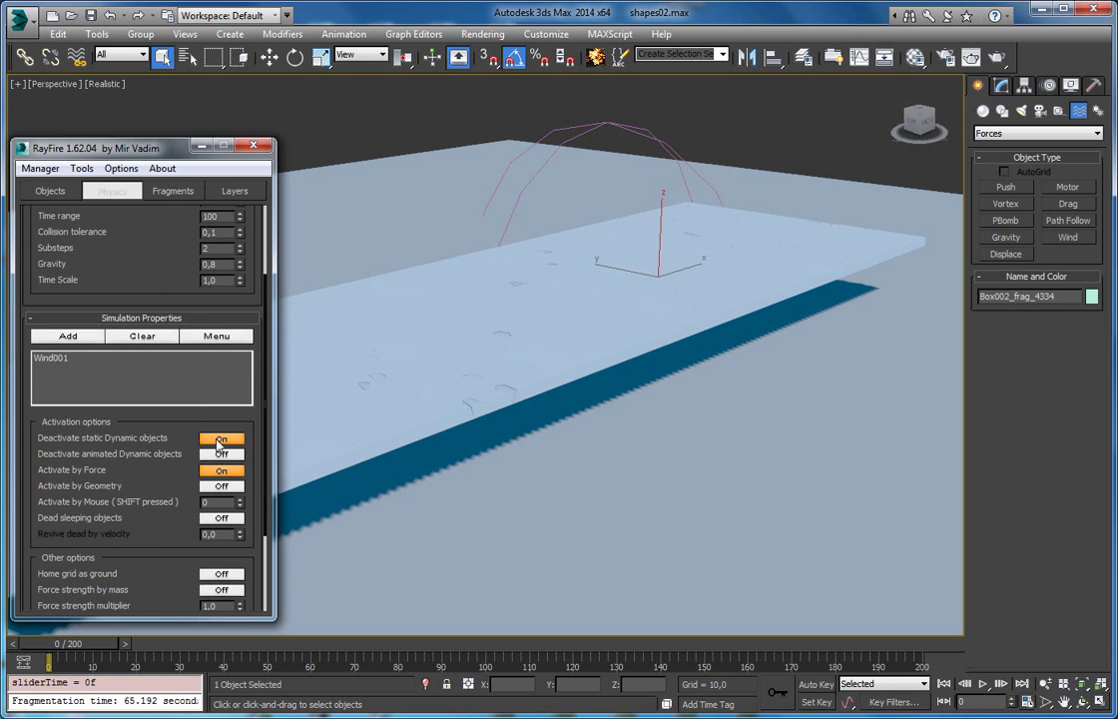
click(218, 439)
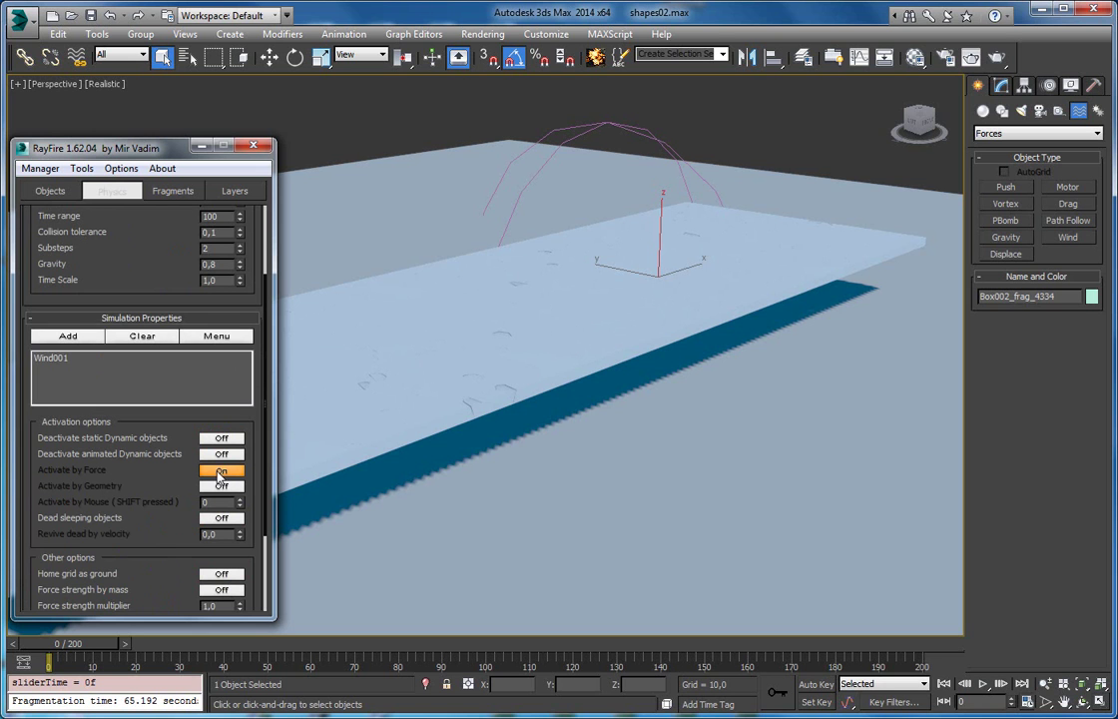
Preview the simulation with the sleeping fragments, watch the slab from above, and cancel it at about frame 22.
alt+middle_drag(581, 261, 529, 300)
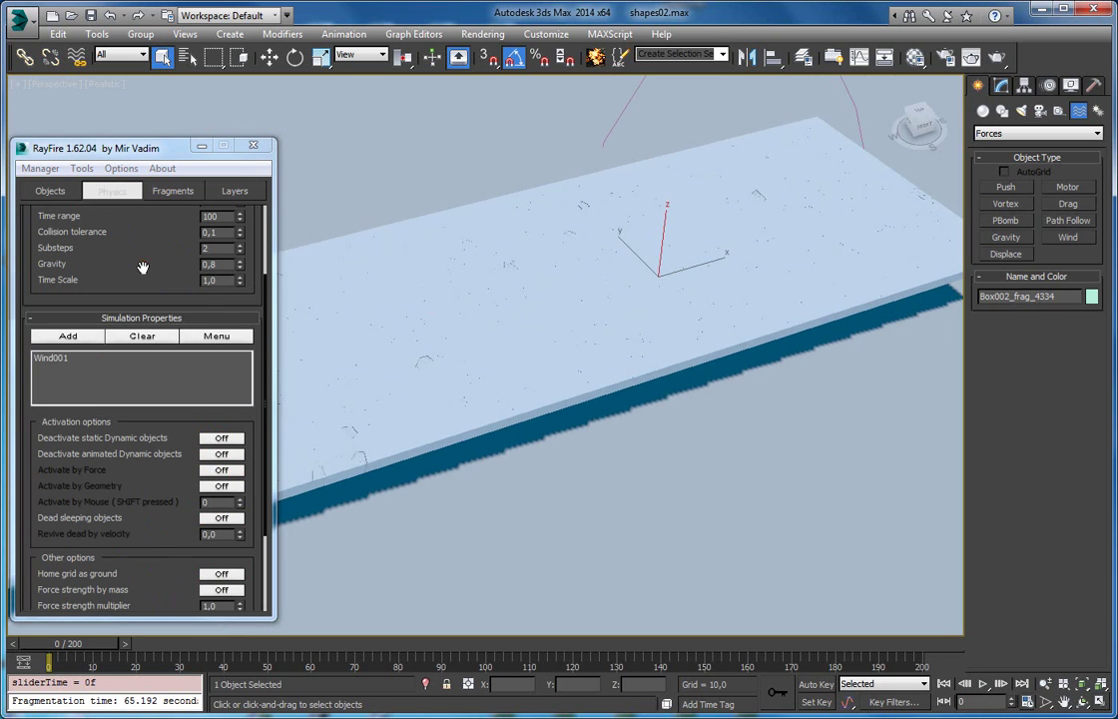
drag(142, 268, 80, 306)
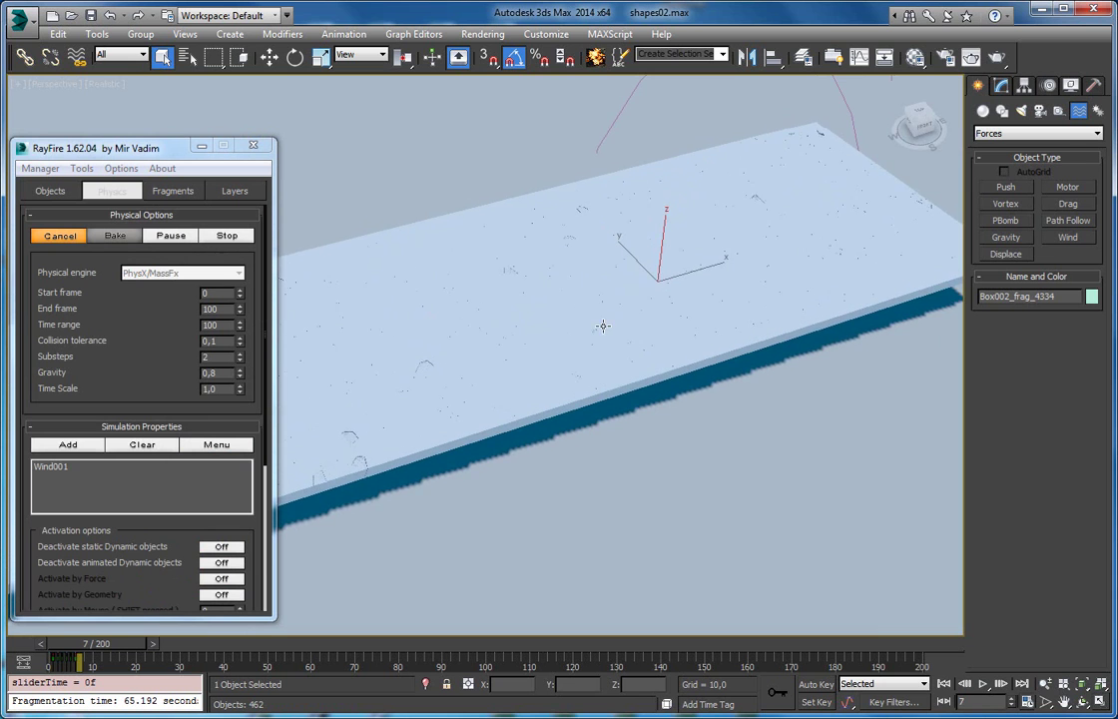
scroll(601, 325, down, 2)
middle_drag(601, 324, 679, 295)
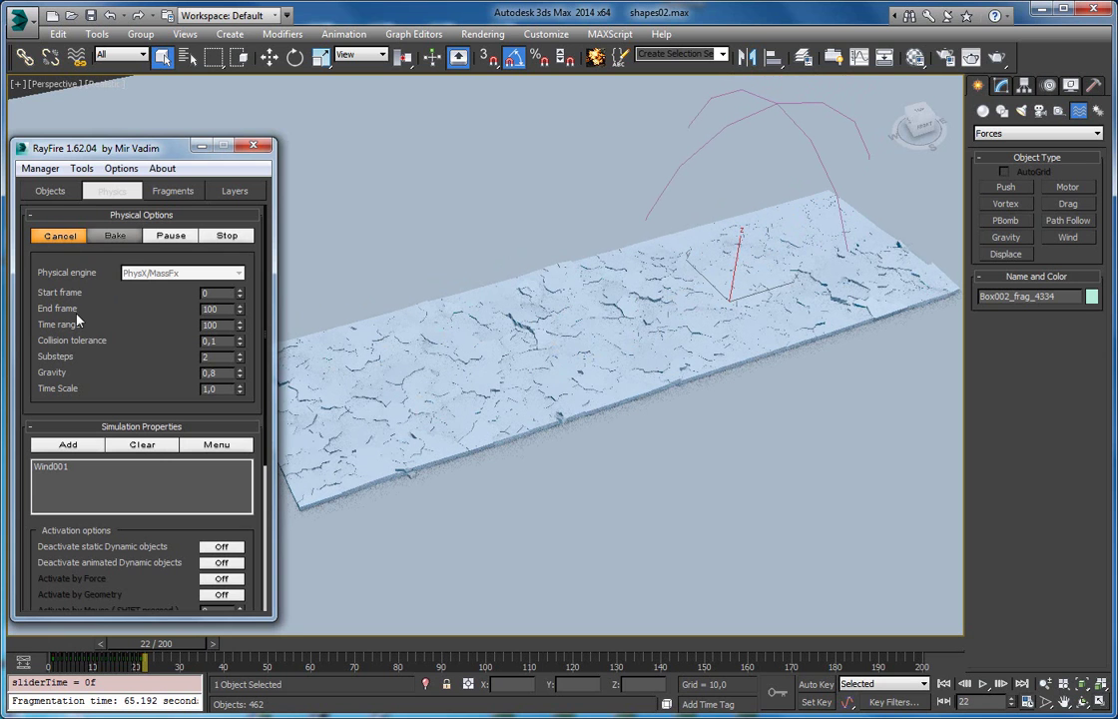
key(Escape)
Turn on Dead sleeping objects in the activation options and view the slab from the side.
drag(82, 337, 84, 195)
drag(93, 449, 97, 338)
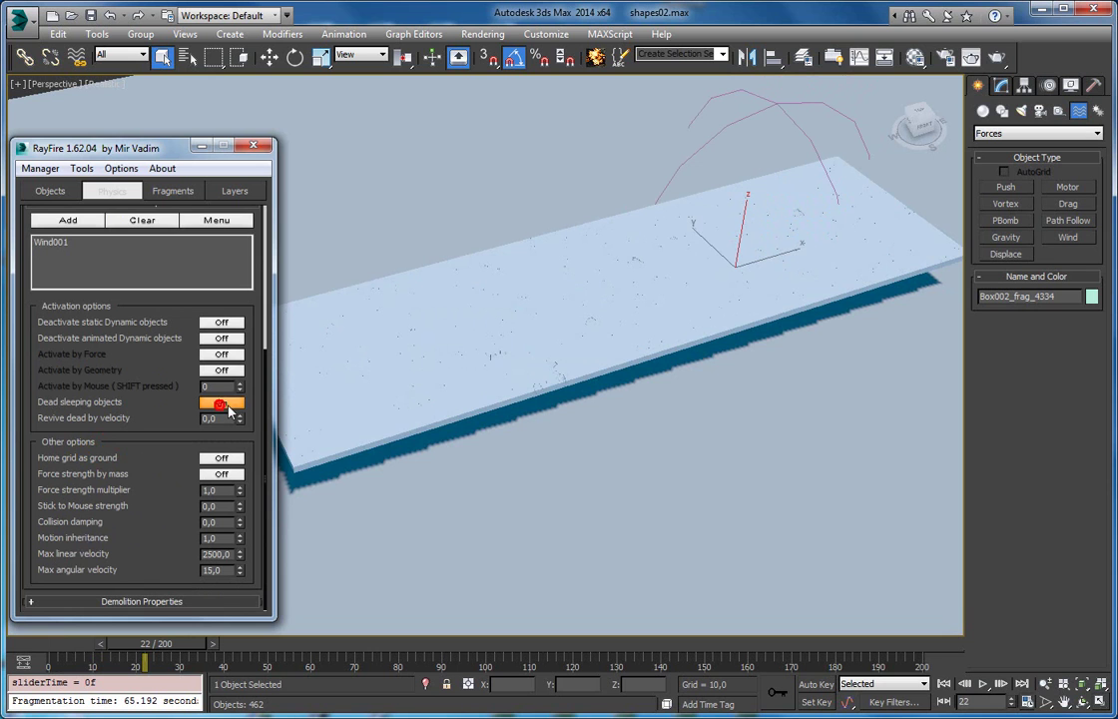
alt+middle_drag(594, 256, 529, 319)
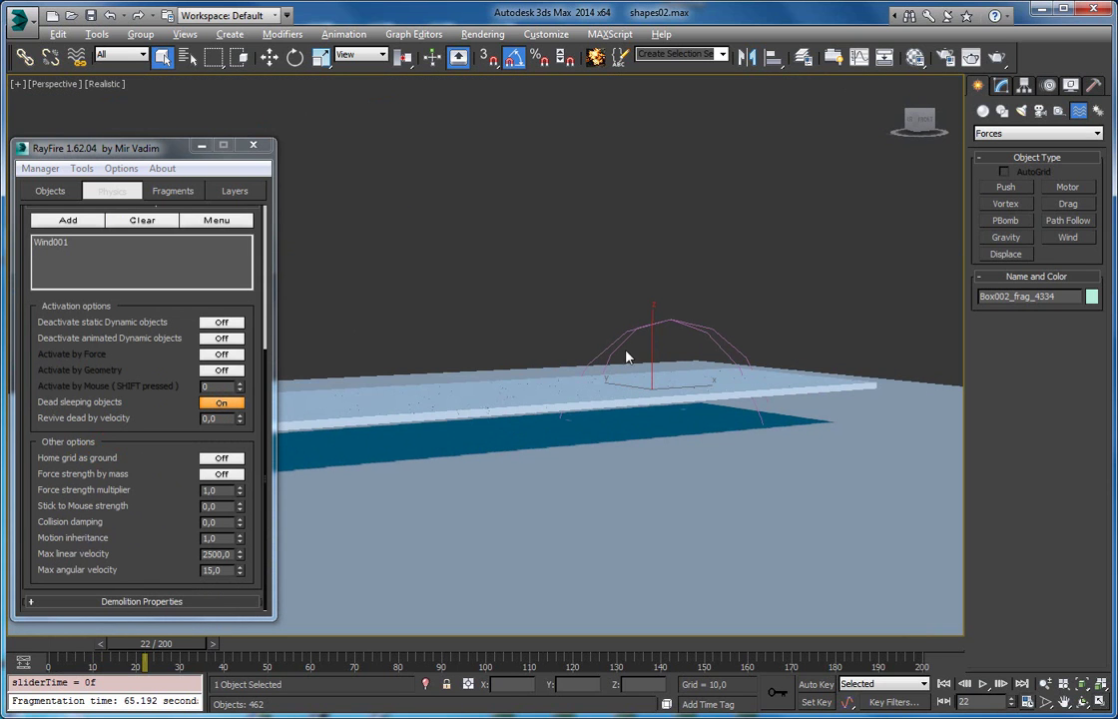
key(w)
drag(654, 346, 654, 347)
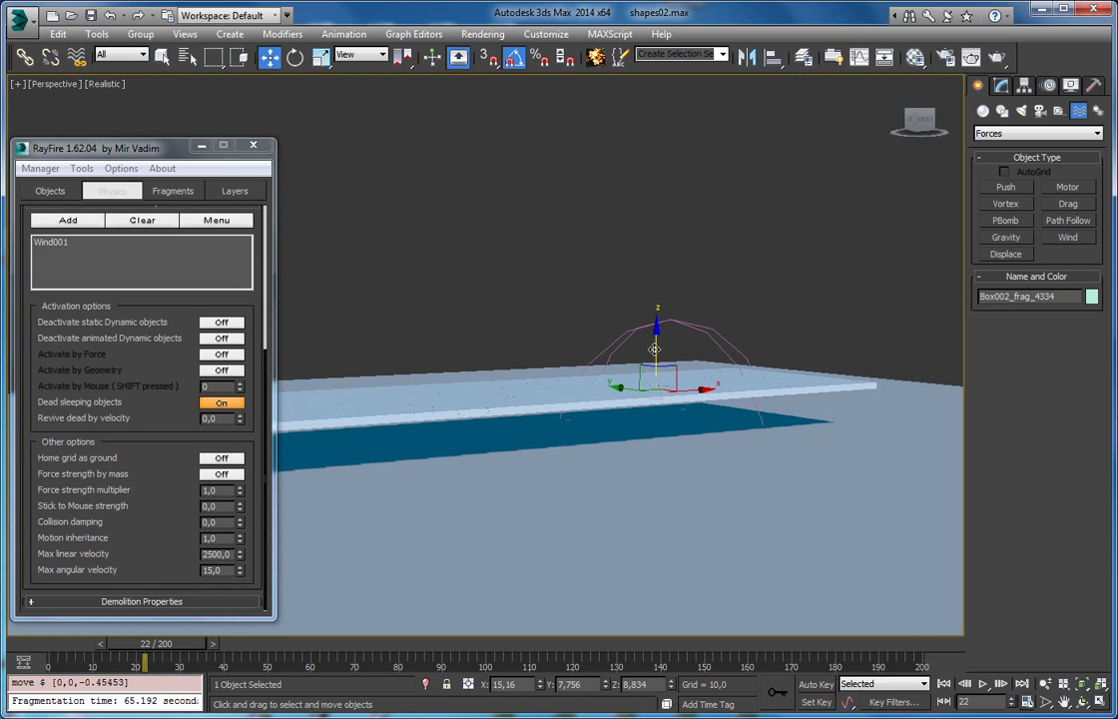
key(ctrl+z)
Select the Wind force at the end of the slab and set its strength to 0.17.
click(682, 321)
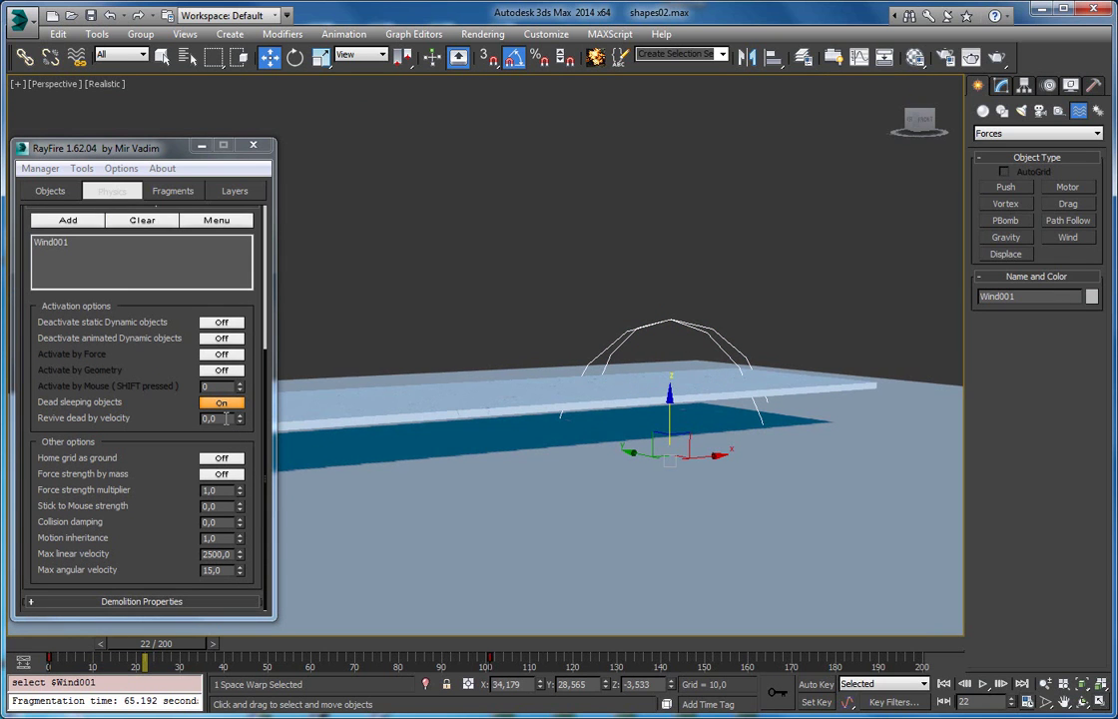
click(227, 418)
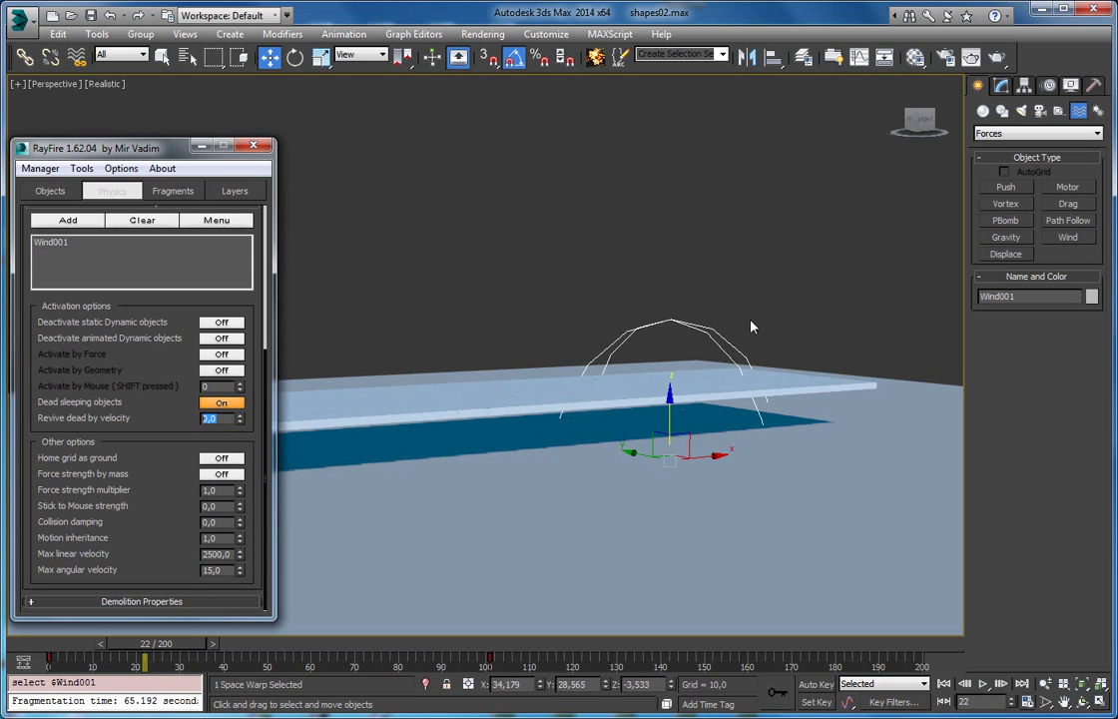
alt+middle_drag(751, 326, 732, 340)
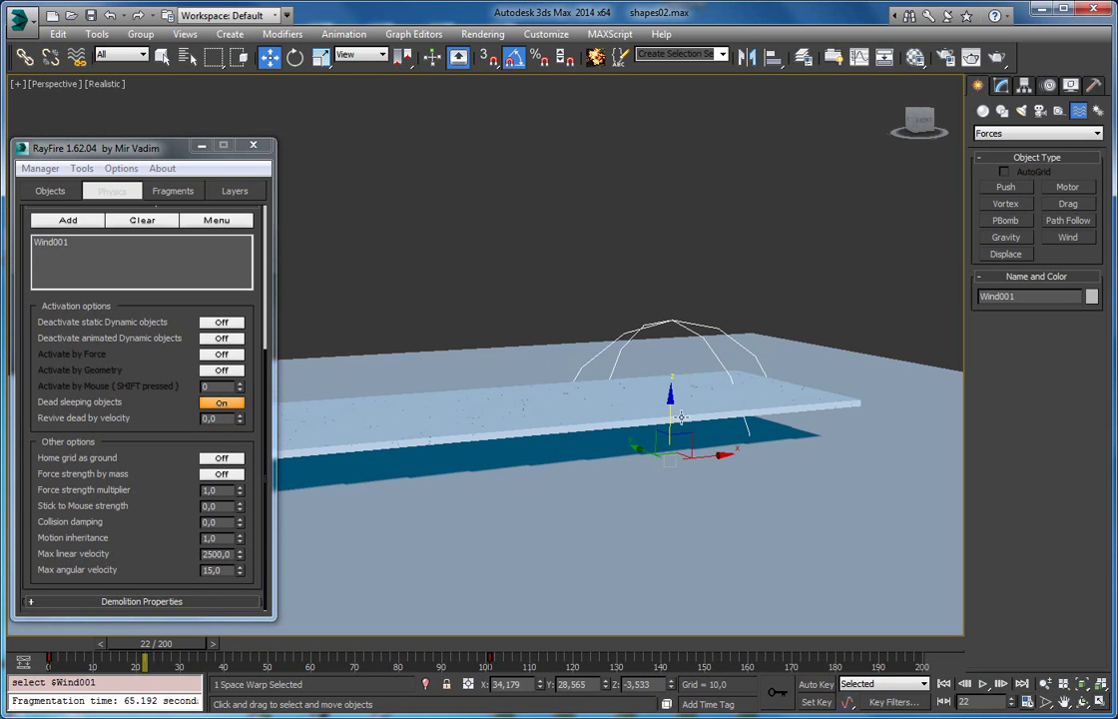
click(668, 293)
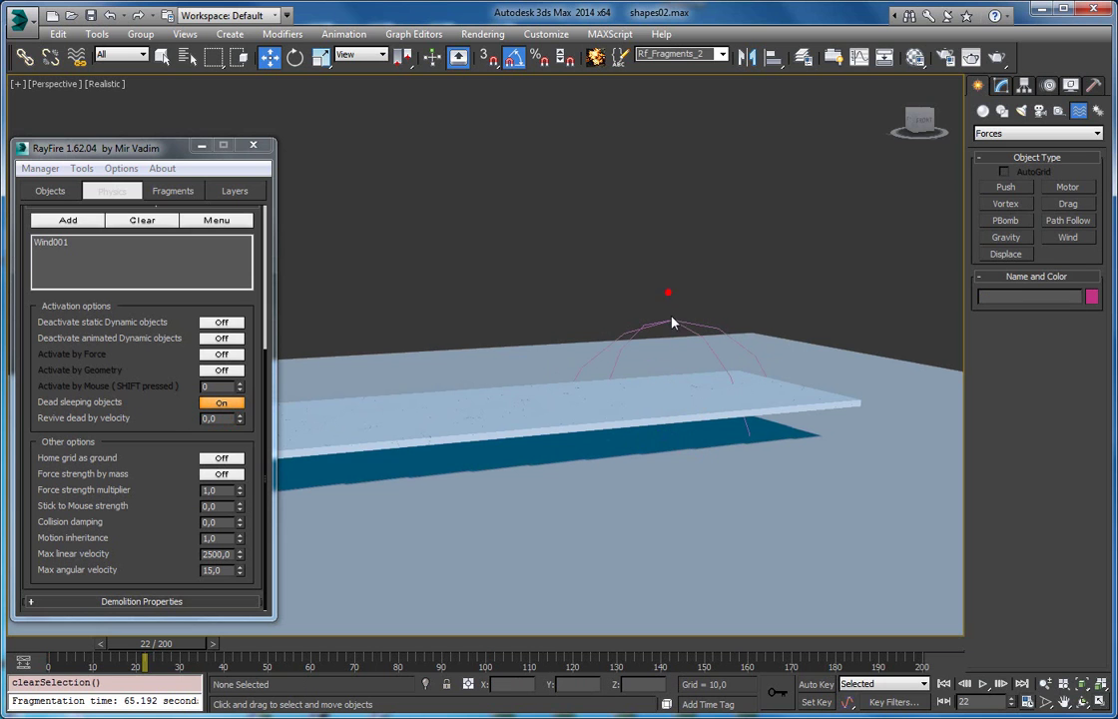
click(677, 326)
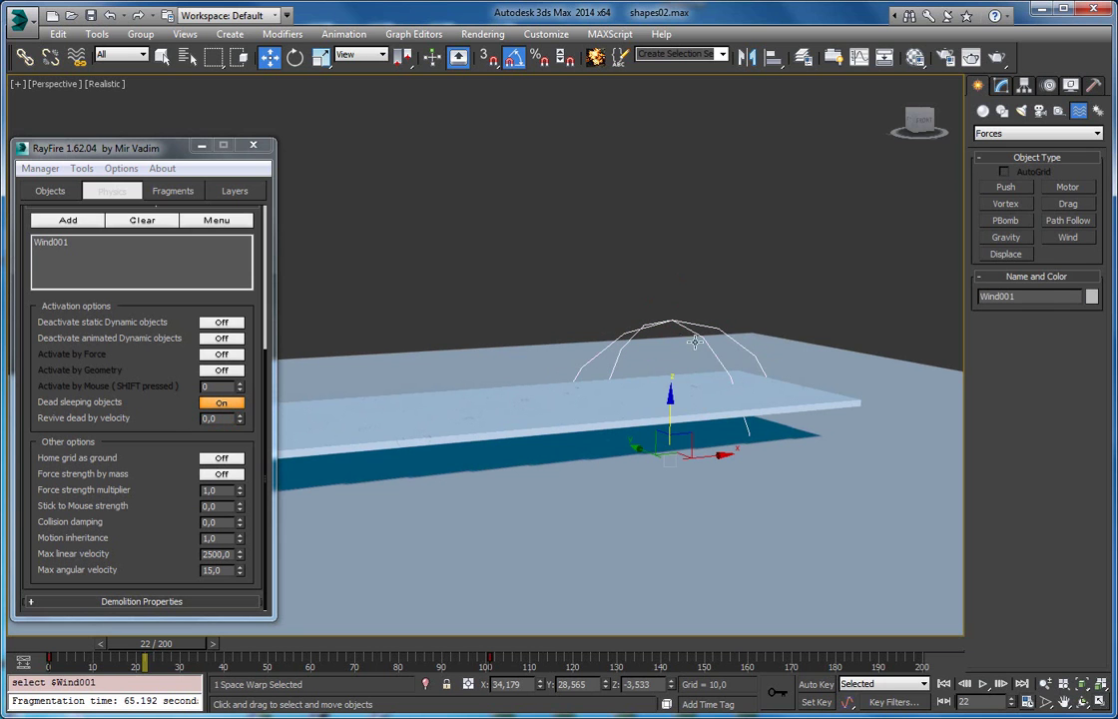
click(1001, 86)
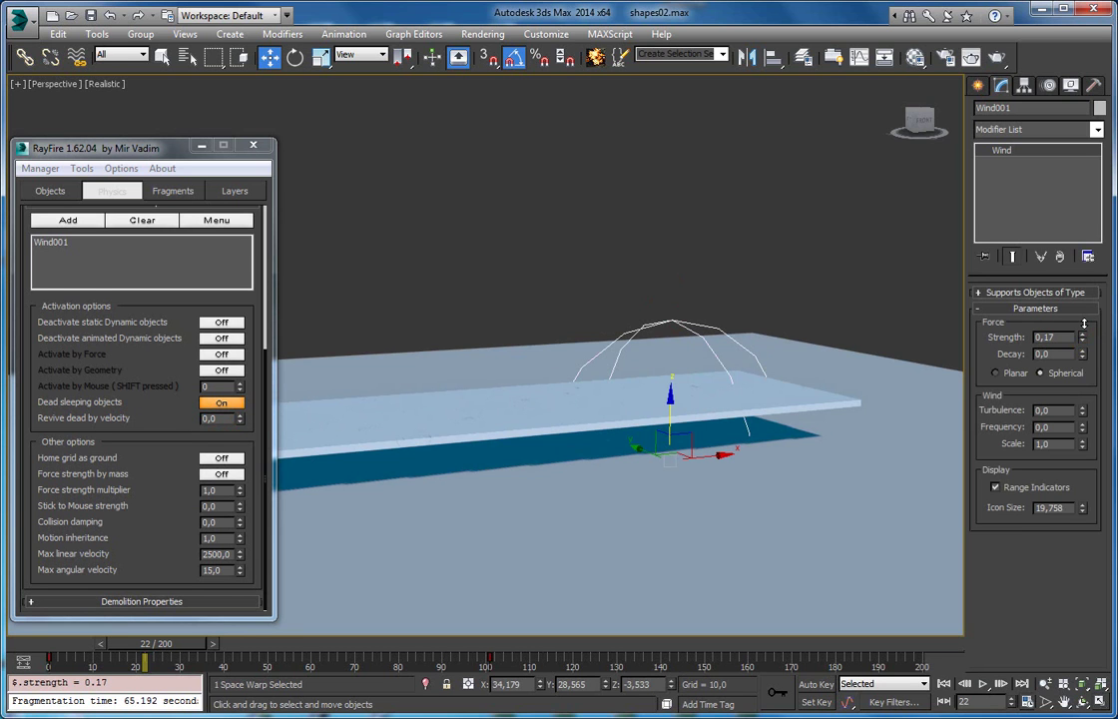
Animate the Wind with Auto Key, repositioning it over the slab at frames 0 and 101, and set its icon size to 15.806.
alt+middle_drag(600, 331, 626, 311)
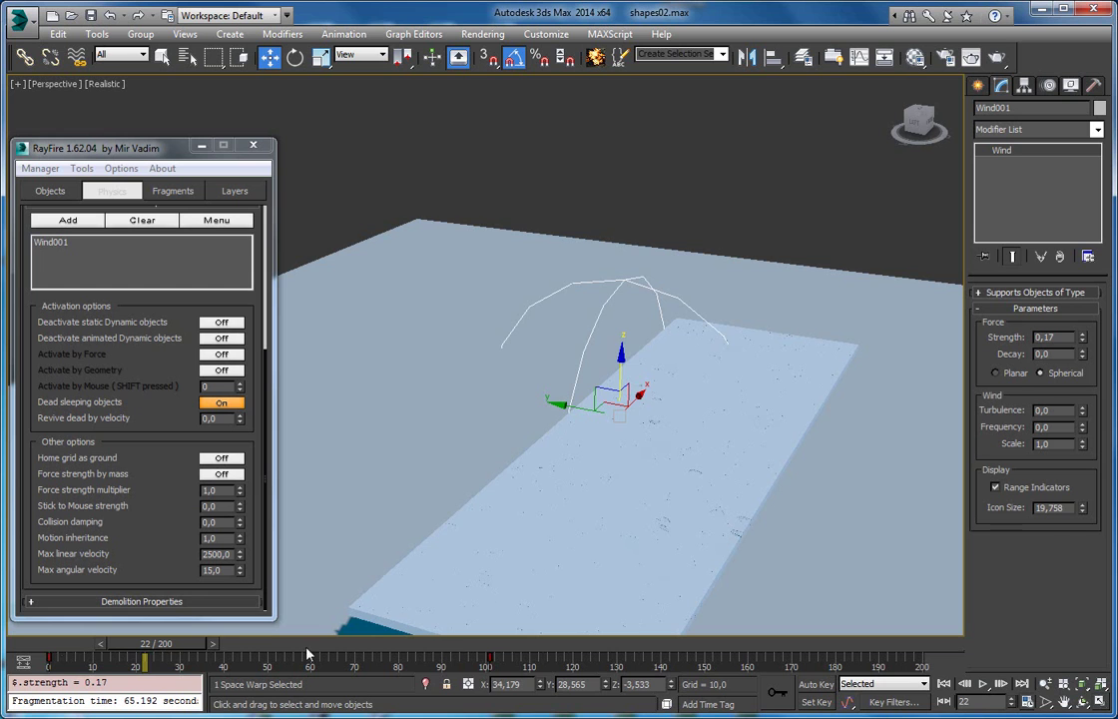
drag(159, 654, 48, 655)
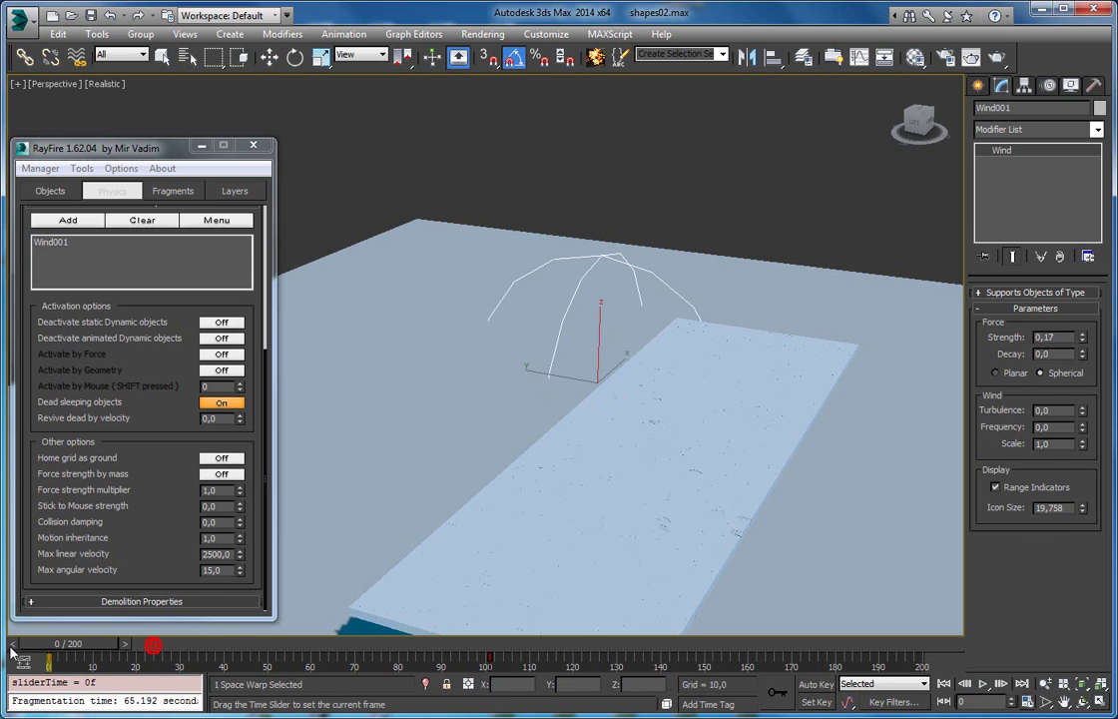
click(808, 685)
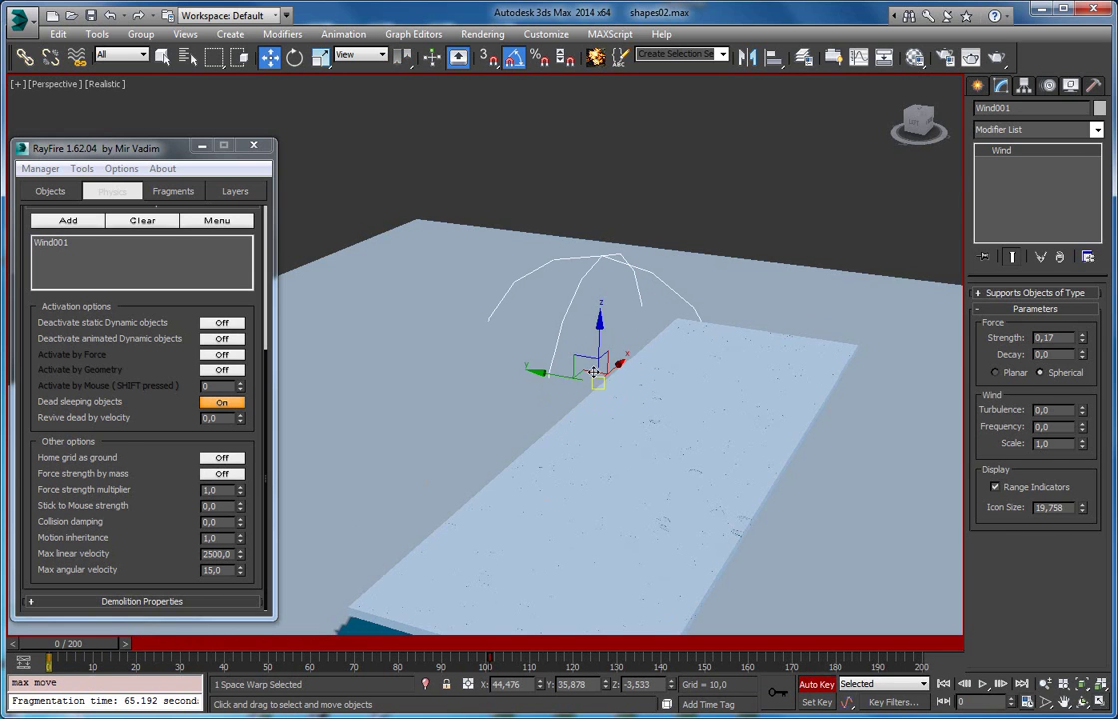
drag(589, 372, 734, 365)
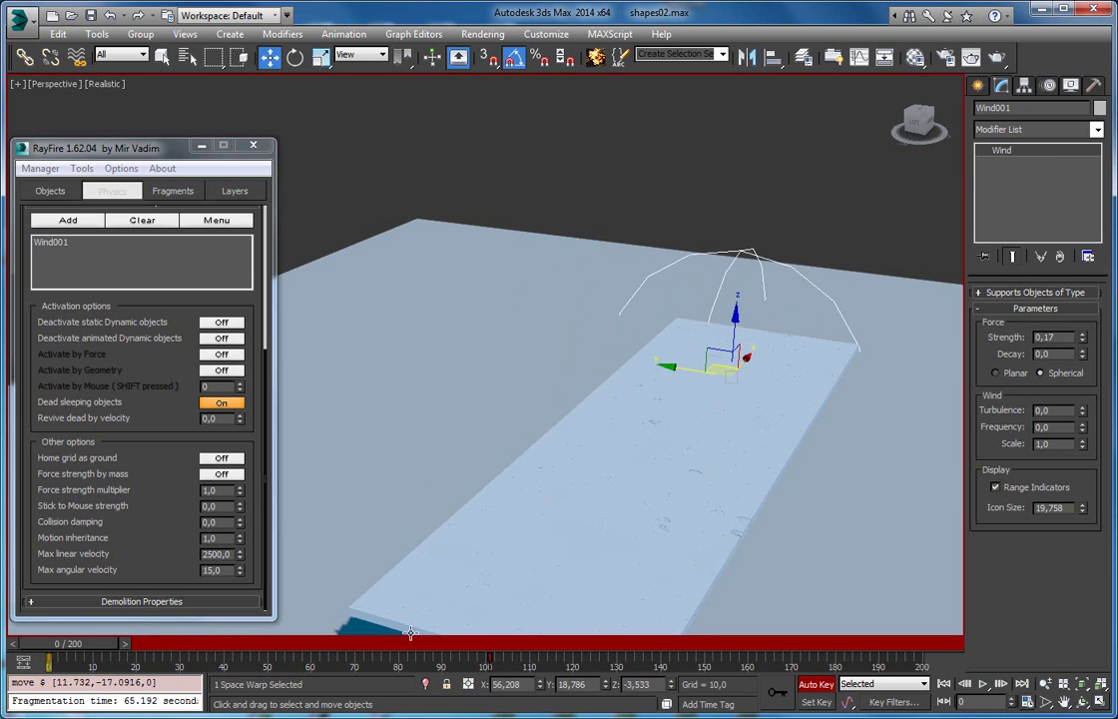
drag(527, 654, 489, 655)
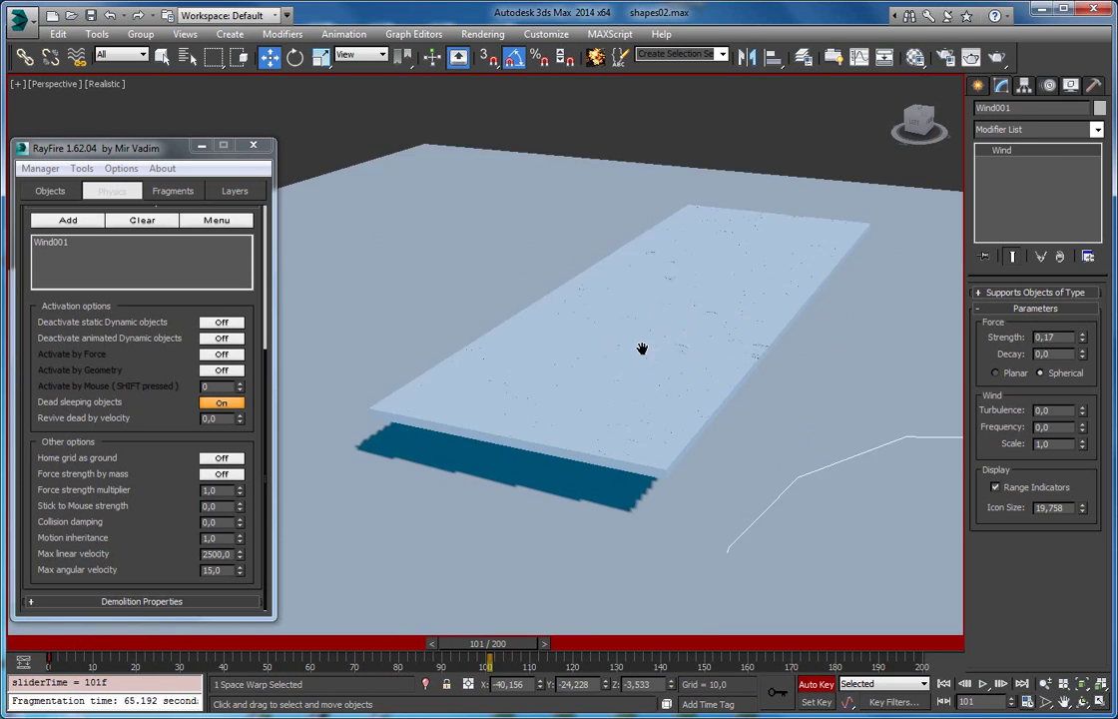
drag(775, 513, 605, 417)
click(813, 686)
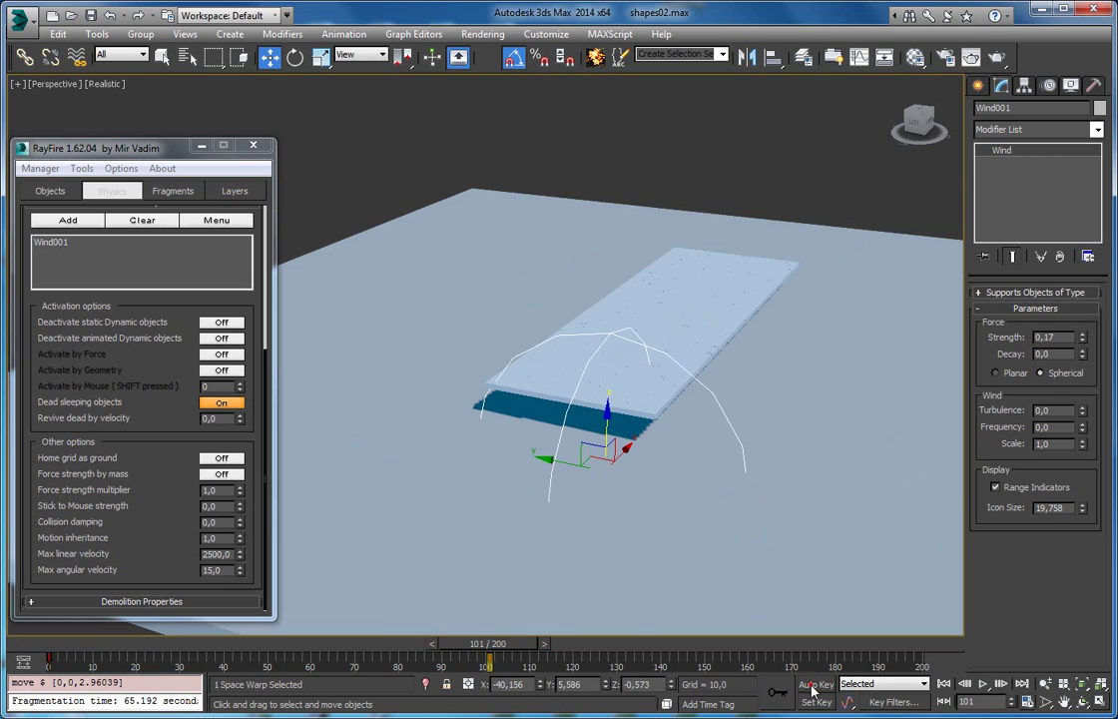
drag(1084, 510, 746, 559)
Preview the simulation with dead sleeping objects from frame 0, watch the slab, and cancel it at about frame 47.
drag(509, 647, 48, 653)
alt+middle_drag(766, 313, 744, 124)
scroll(705, 266, up, 3)
scroll(744, 125, down, 2)
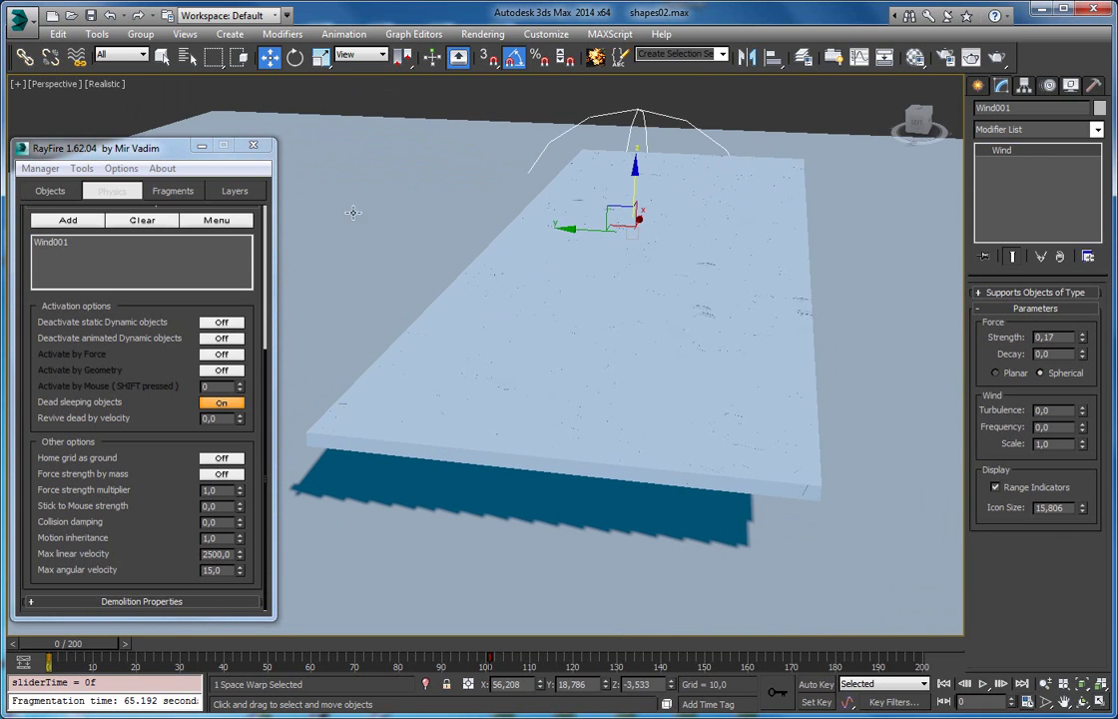
drag(99, 349, 42, 590)
click(60, 236)
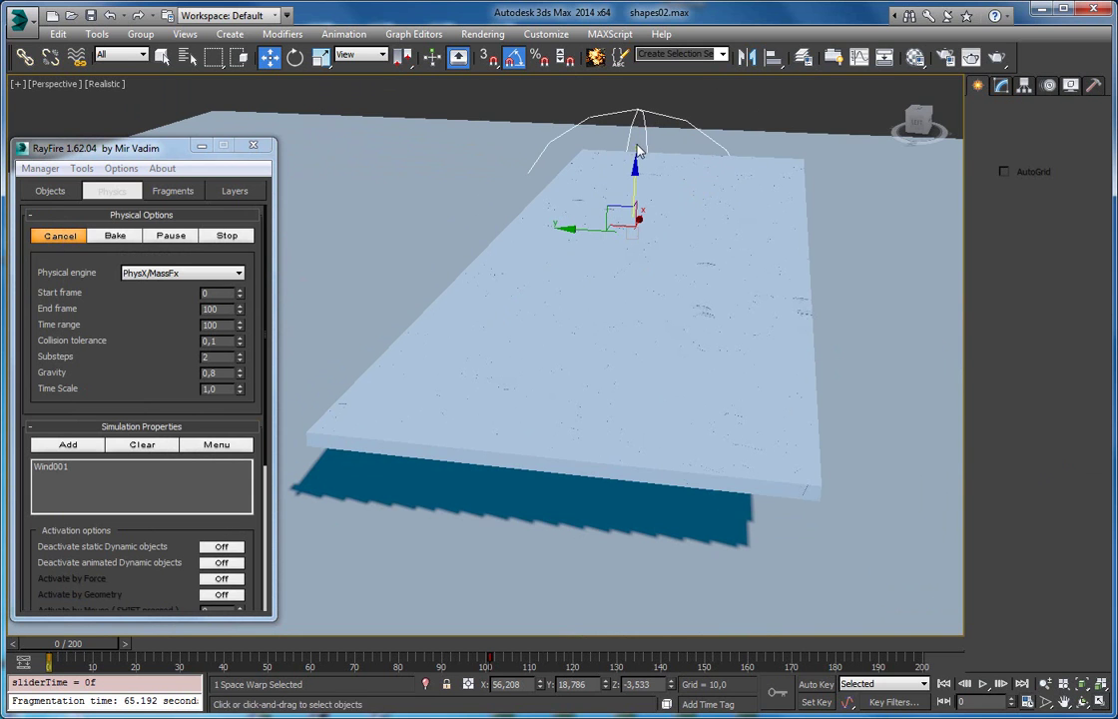
scroll(653, 146, up, 3)
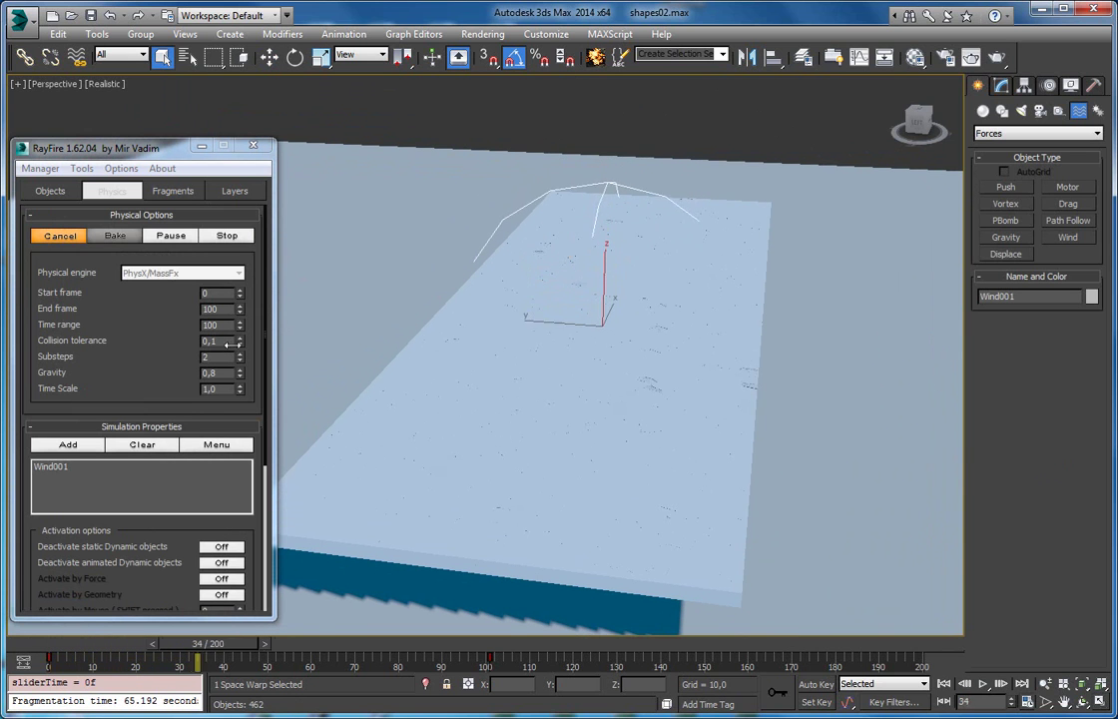
click(55, 238)
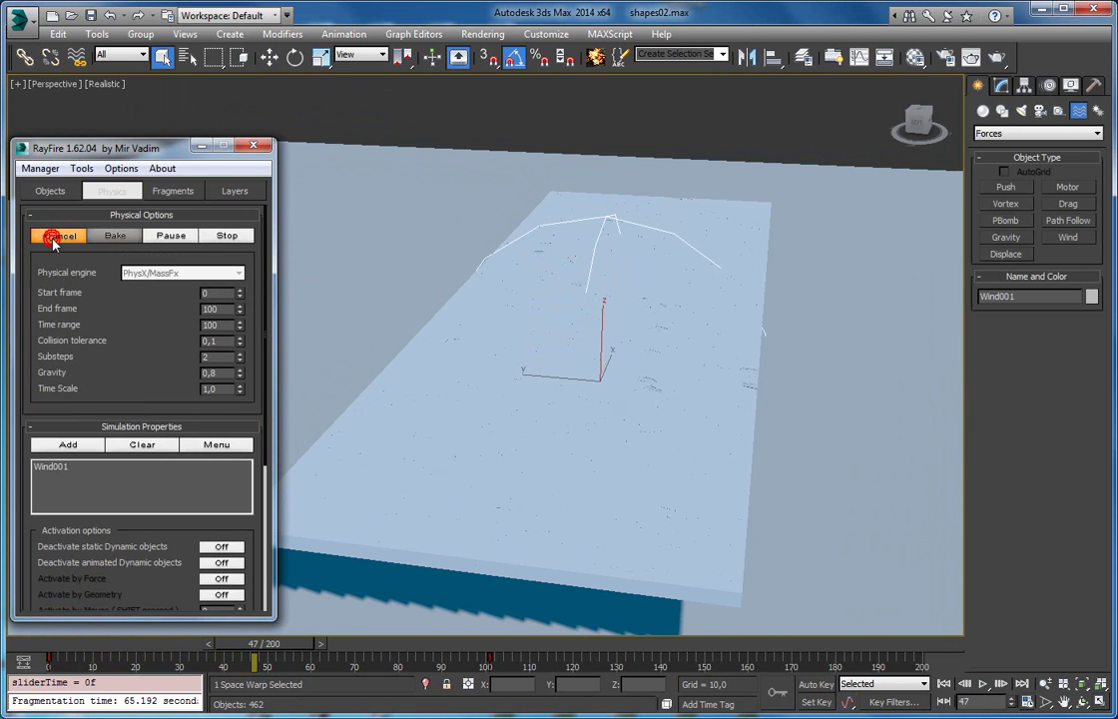
Set the Wind's strength to 0.96 and preview the simulation, pausing at about frame 85.
click(1002, 86)
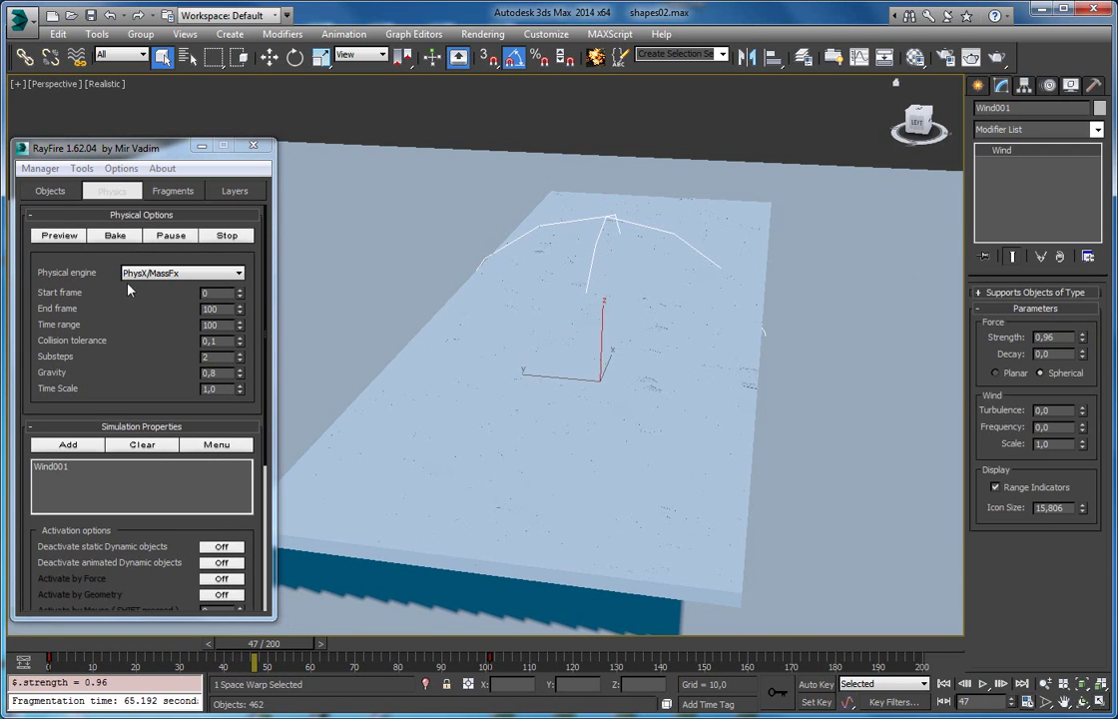
click(57, 239)
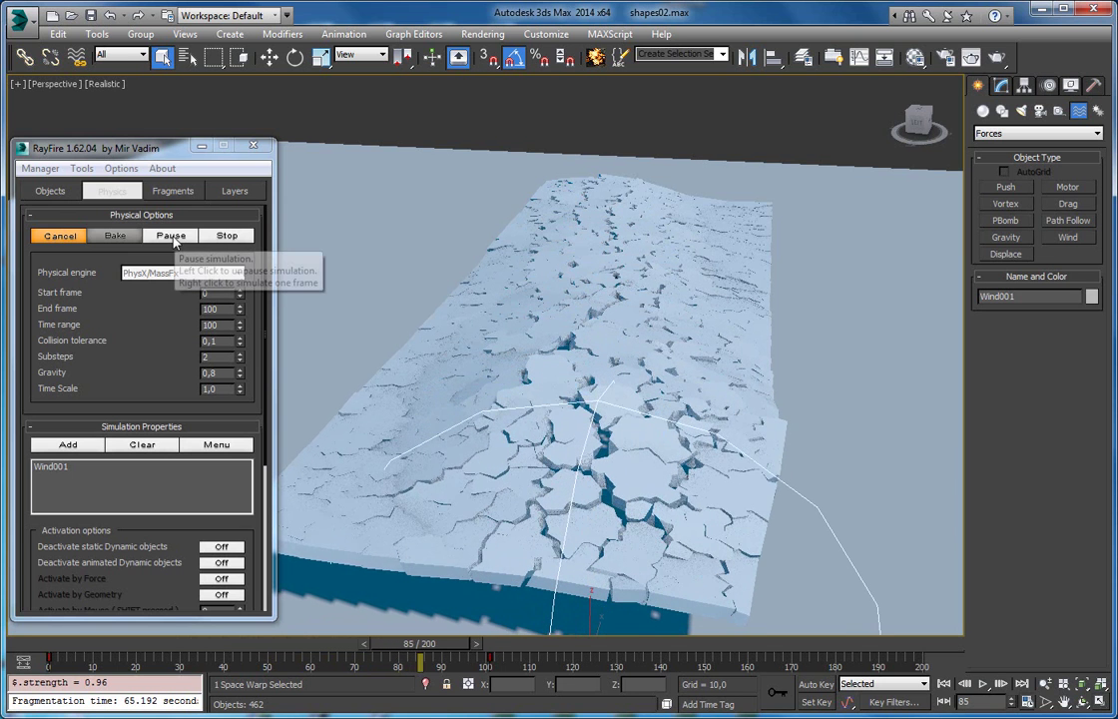
click(172, 237)
Examine the paused fragments while scrubbing back to frame 1, and cancel the preview.
alt+middle_drag(721, 333, 524, 265)
drag(425, 644, 99, 626)
key(q)
click(53, 237)
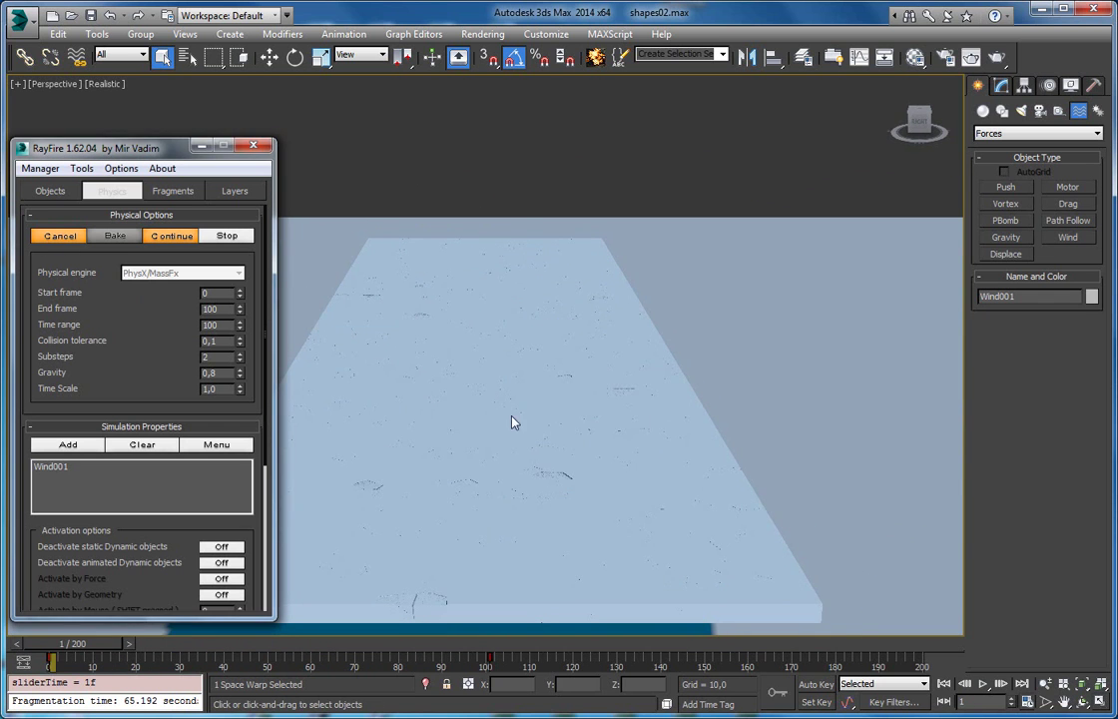
Set the Wind's strength to -0.76, raise it slightly along Z, and reduce its icon size to 11.395.
click(1001, 86)
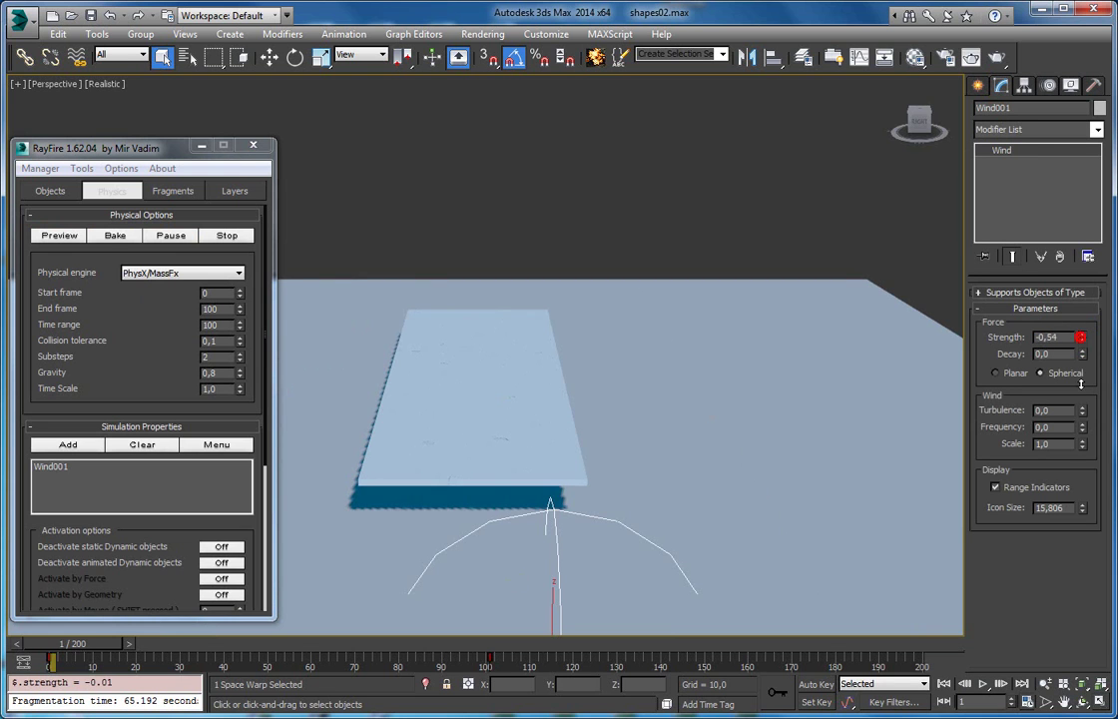
drag(1082, 510, 1078, 531)
alt+middle_drag(505, 521, 559, 482)
key(w)
drag(591, 550, 590, 518)
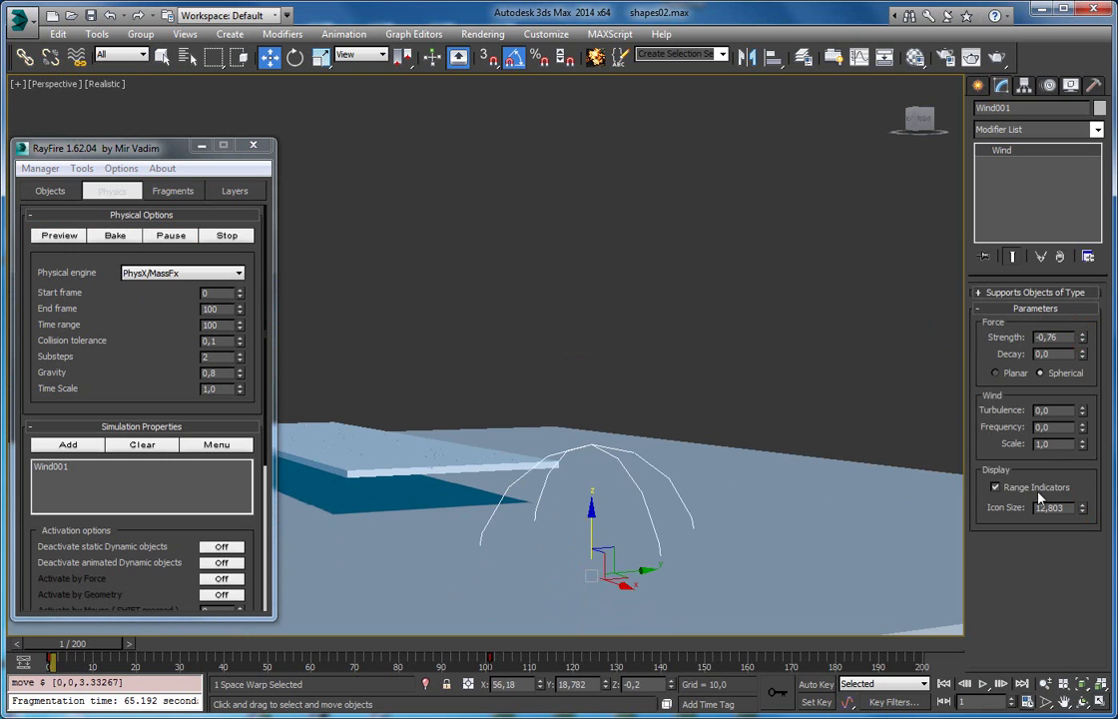
drag(1083, 508, 1086, 524)
Bake the simulation, lower Substeps to 1 while it runs, and cancel the bake at about frame 47.
click(227, 646)
alt+middle_drag(599, 379, 564, 384)
click(116, 235)
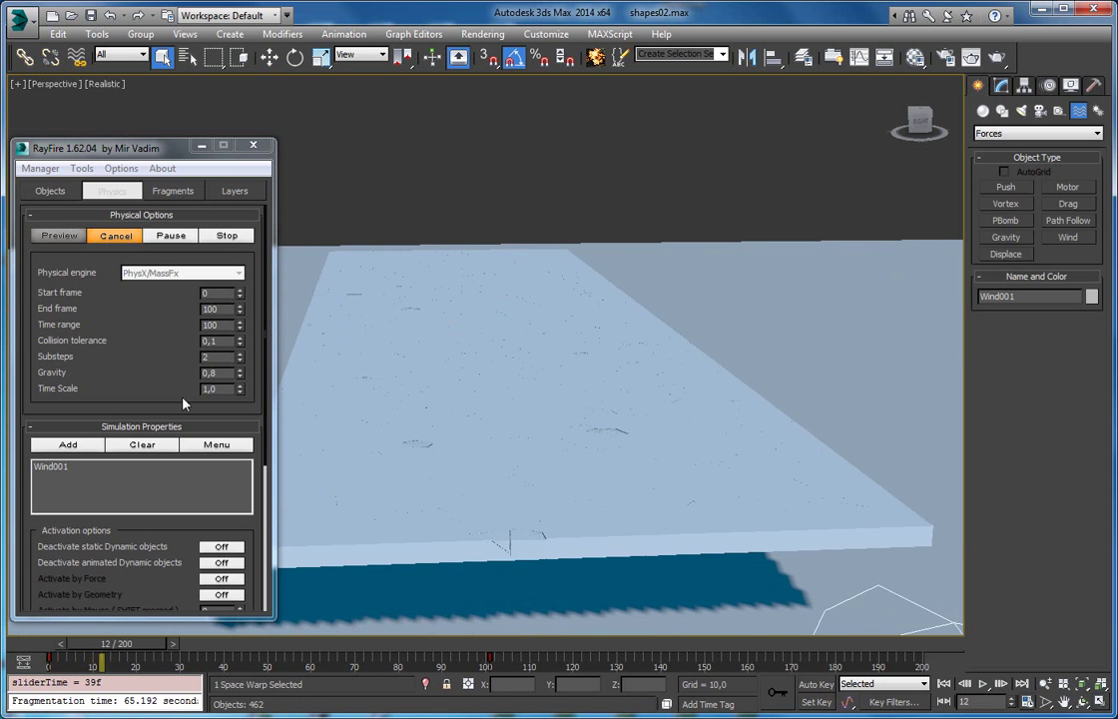
click(239, 361)
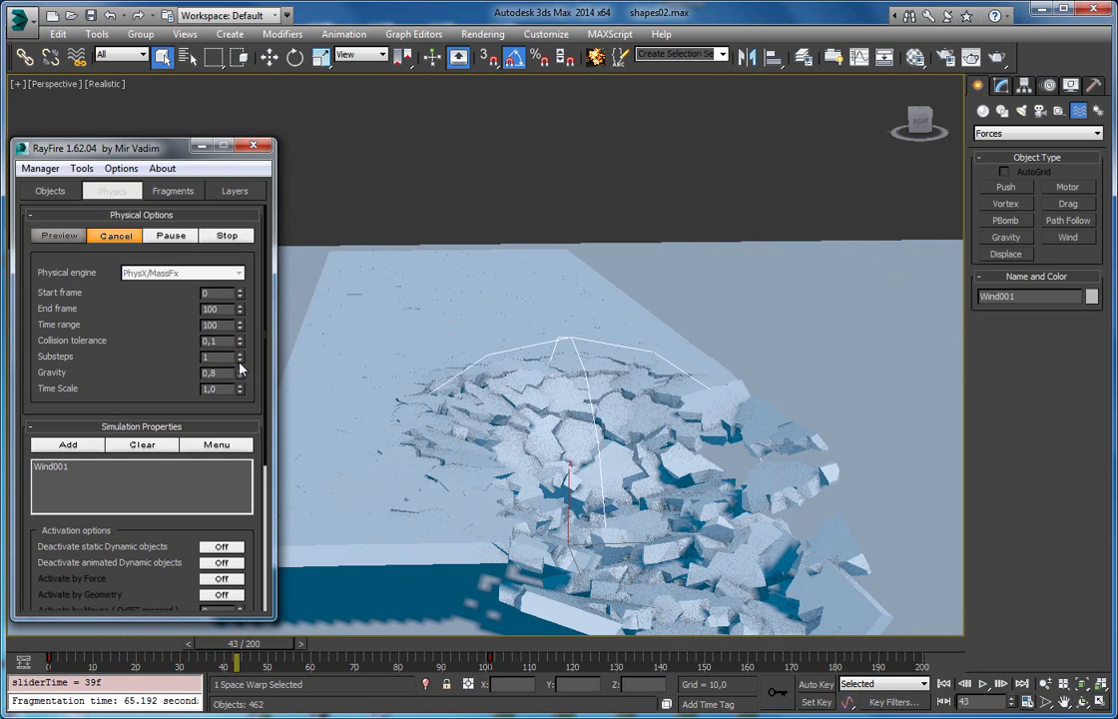
click(117, 236)
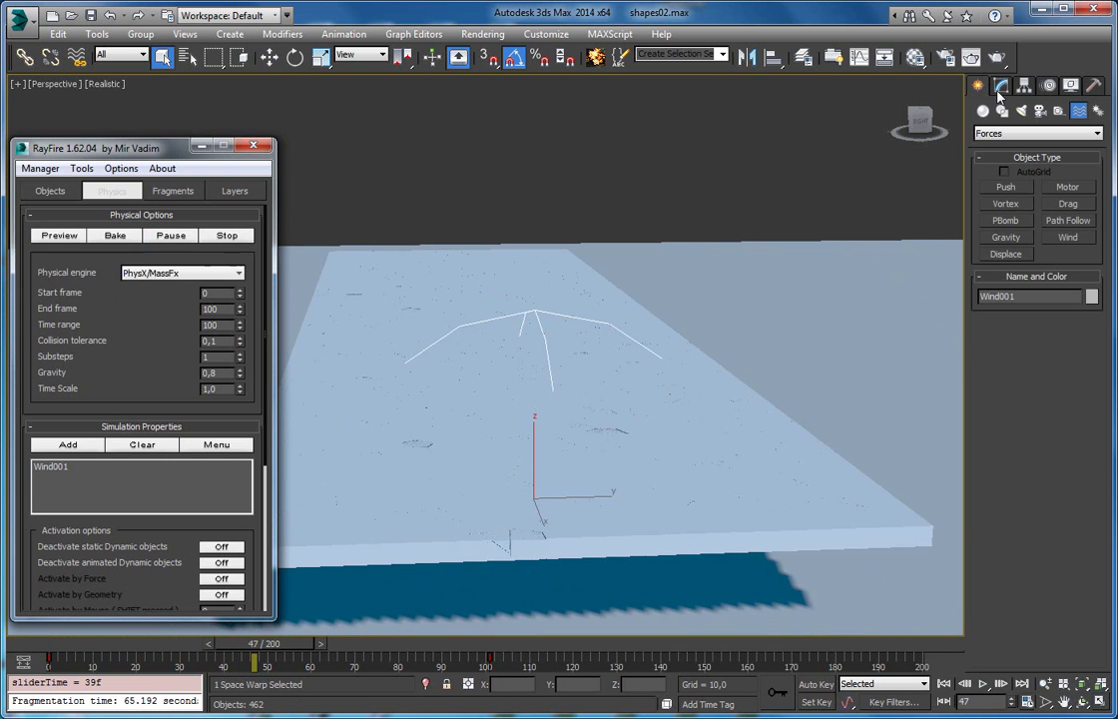
Set the Wind's strength to -0.19 and bake the simulation, pausing at about frame 95.
click(1000, 86)
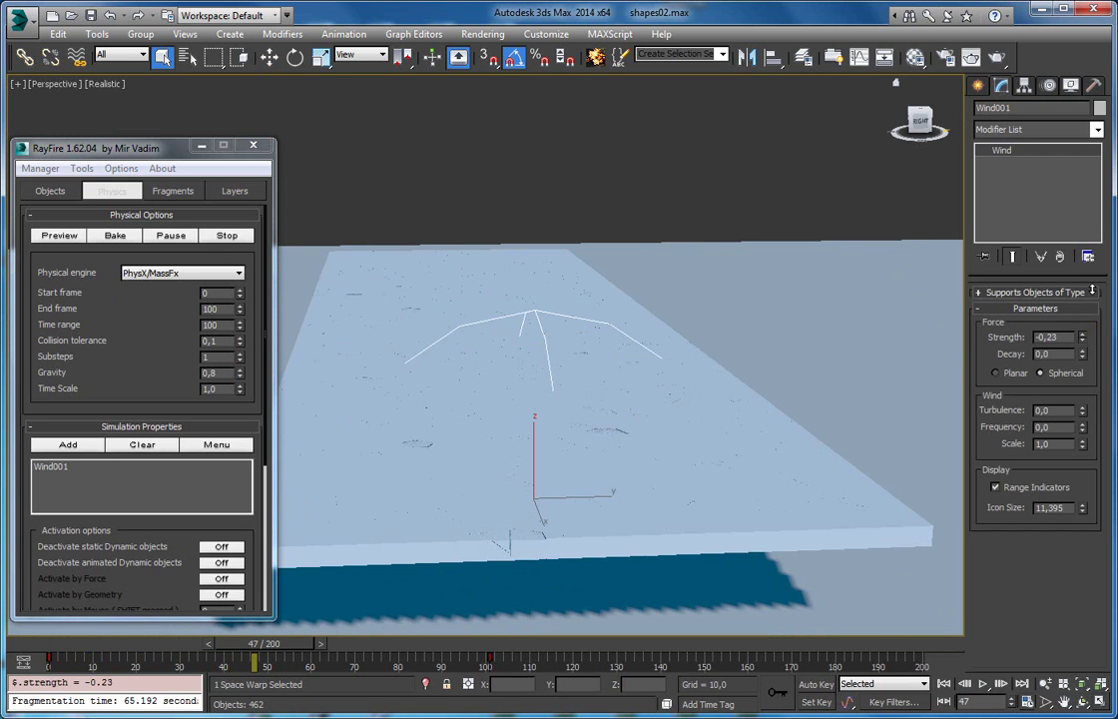
click(112, 238)
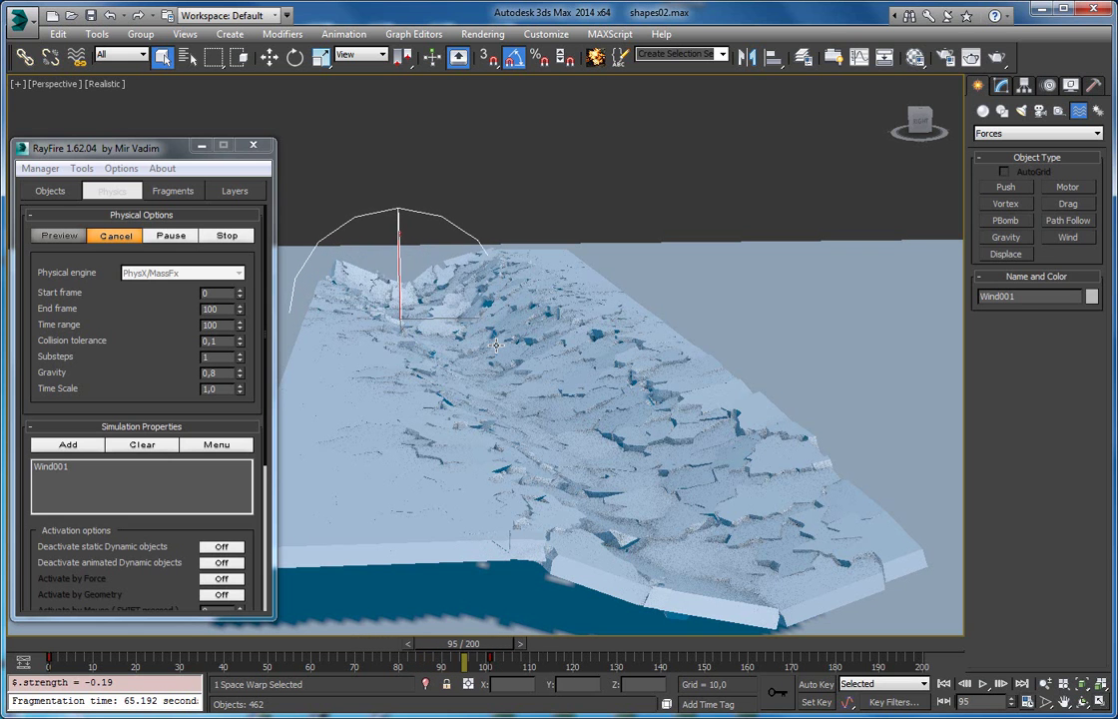
click(177, 239)
Examine the displaced slab fragments up close and from a distance, scrubbing the paused bake up to frame 95.
alt+middle_drag(629, 339, 774, 250)
scroll(705, 315, up, 5)
middle_drag(684, 327, 748, 259)
drag(59, 644, 464, 621)
alt+middle_drag(349, 429, 419, 361)
scroll(446, 360, down, 10)
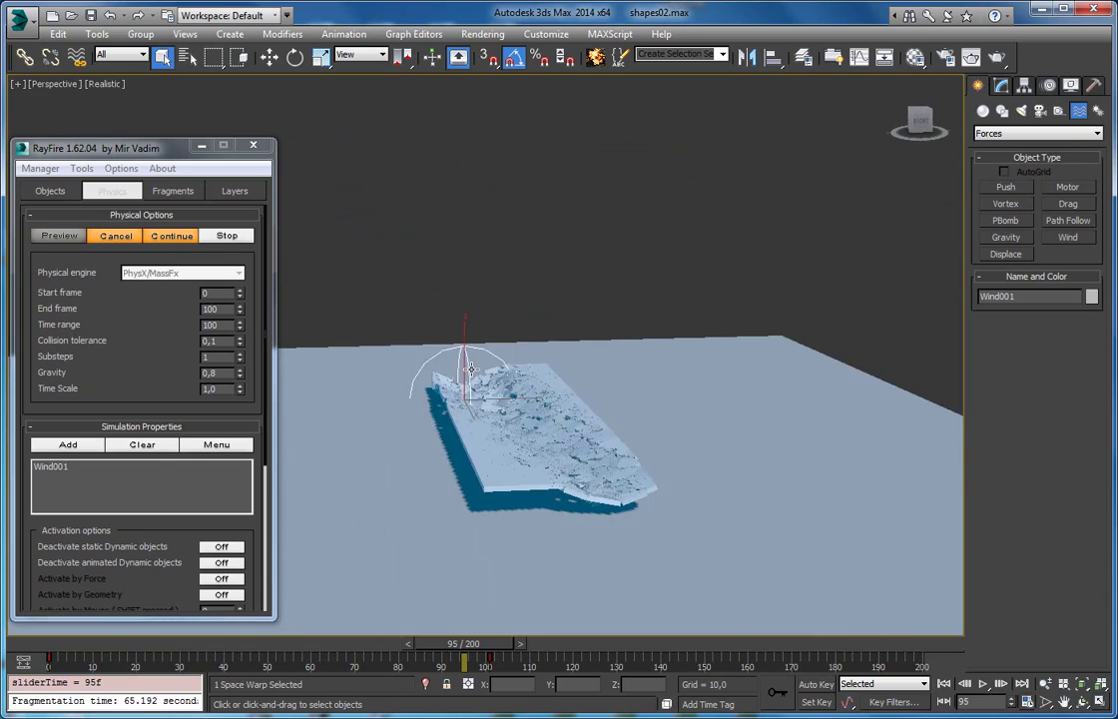
scroll(416, 368, up, 10)
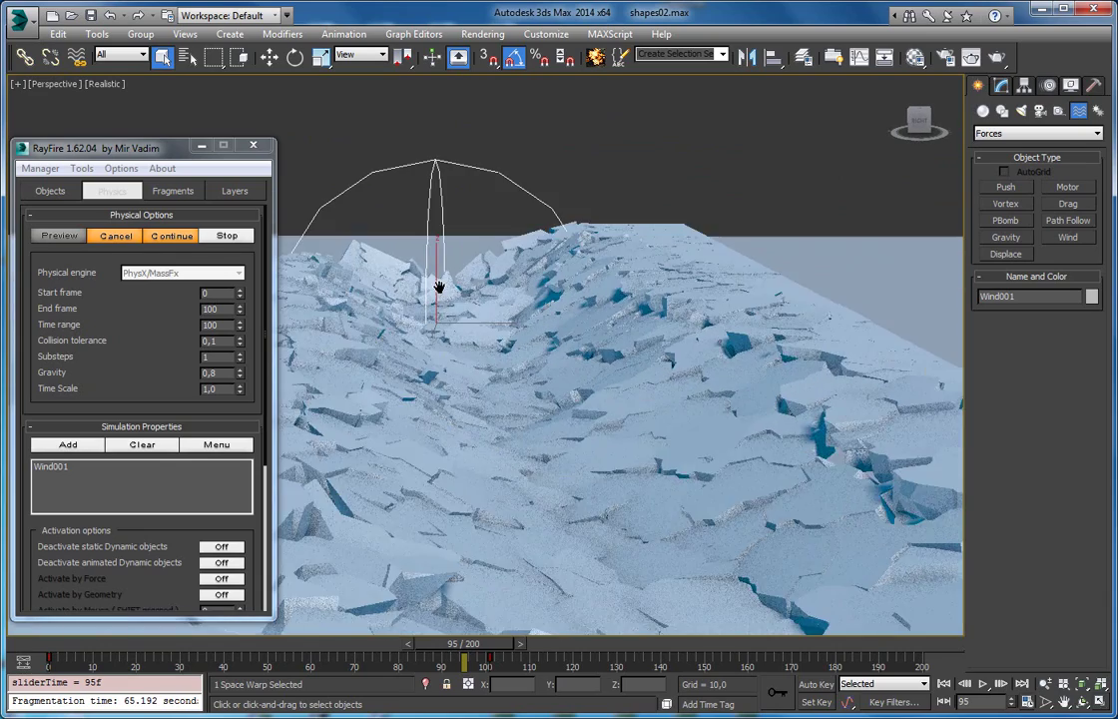
middle_drag(444, 303, 496, 235)
Inspect the baked fragments in Shaded display back to frame 43, and restore the Realistic display.
click(93, 85)
click(121, 117)
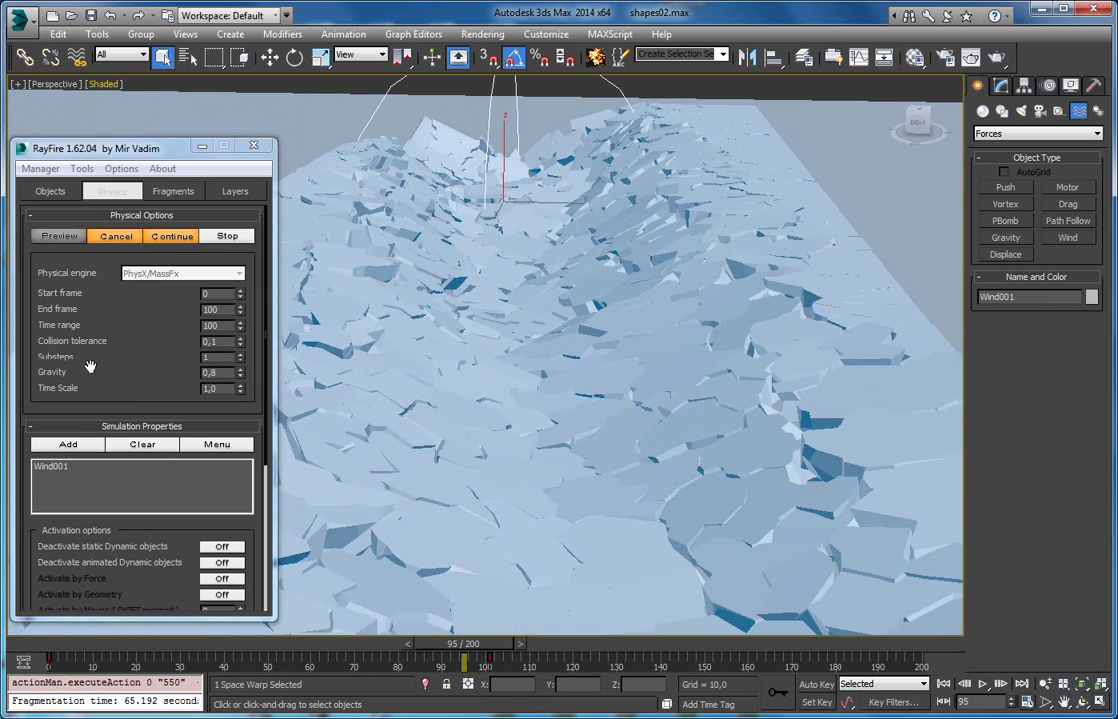
mouse_move(77, 645)
mouse_down()
mouse_move(457, 631)
mouse_move(245, 644)
mouse_up()
click(103, 84)
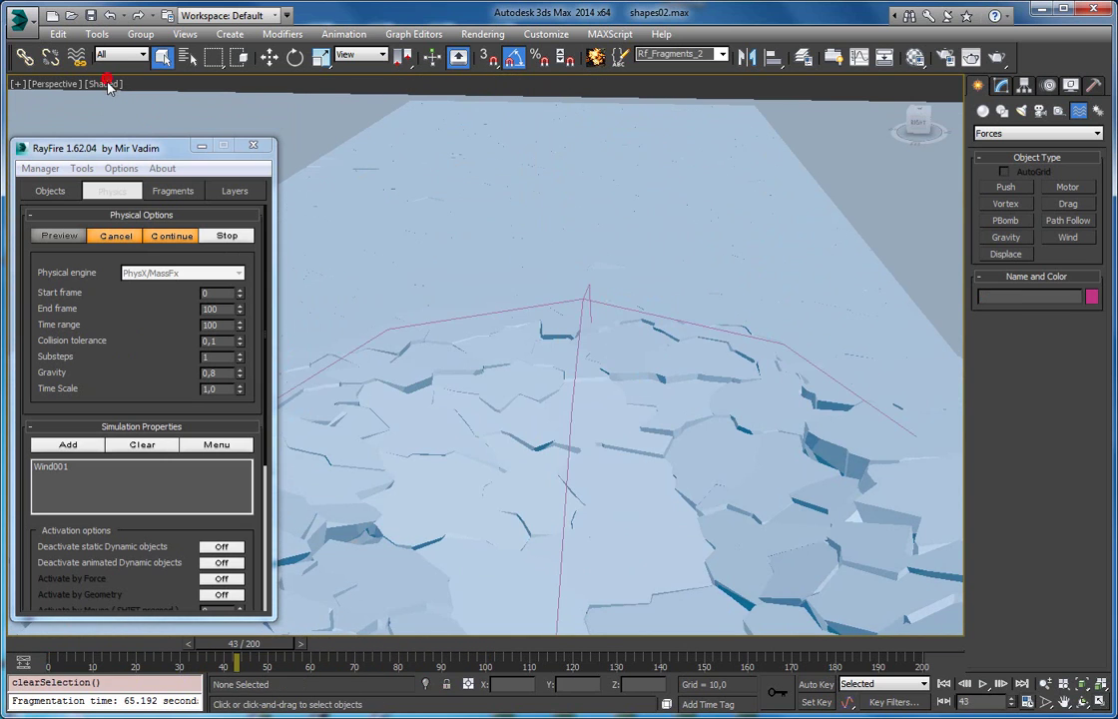
click(150, 102)
Scrub to frame 76, view the whole cracked slab from above, and cancel the bake.
drag(245, 644, 368, 624)
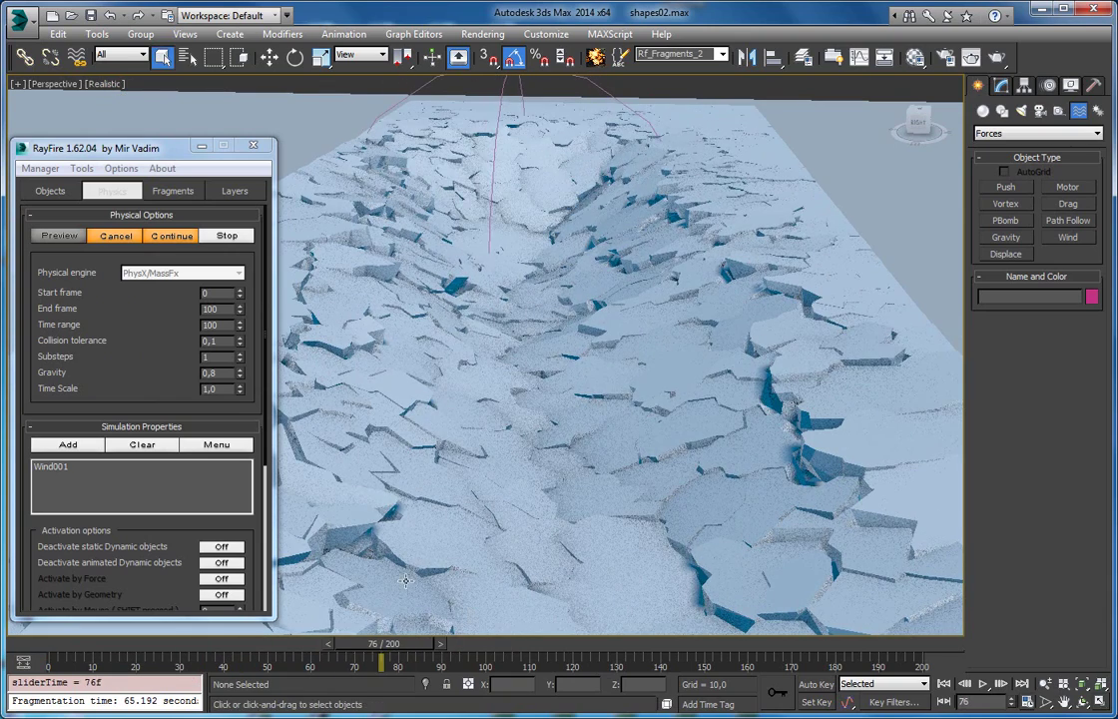
alt+middle_drag(756, 410, 693, 281)
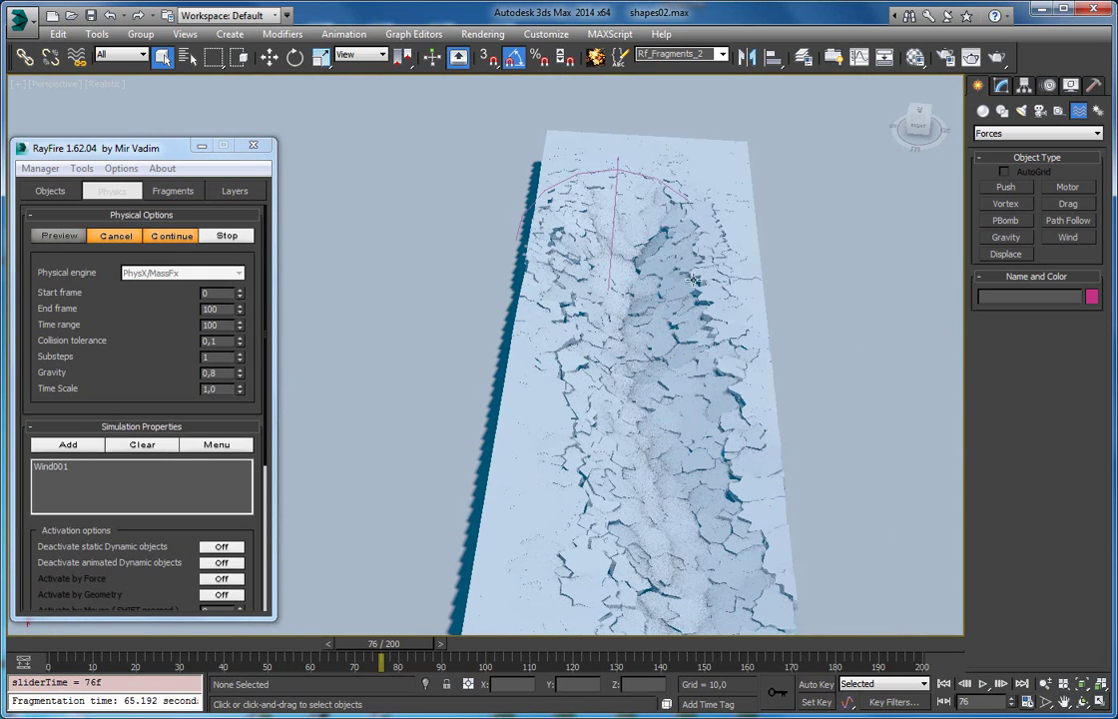
click(117, 244)
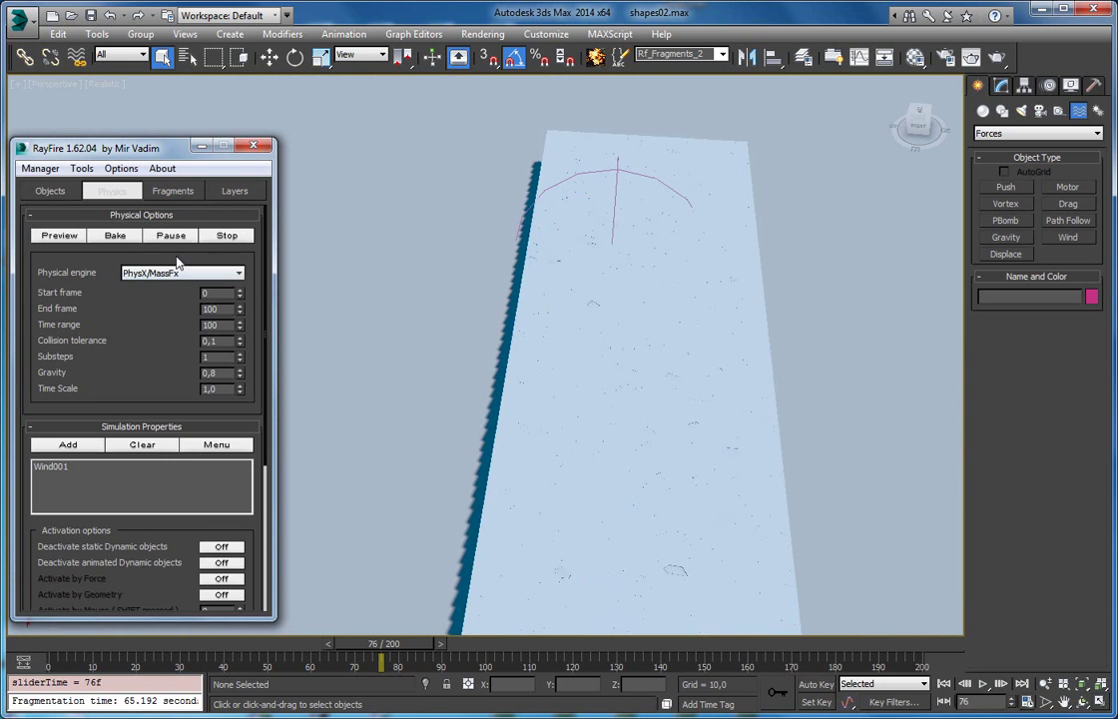
Set Revive dead by velocity to 10 and select Wind001 in the simulation forces list.
drag(117, 576, 141, 436)
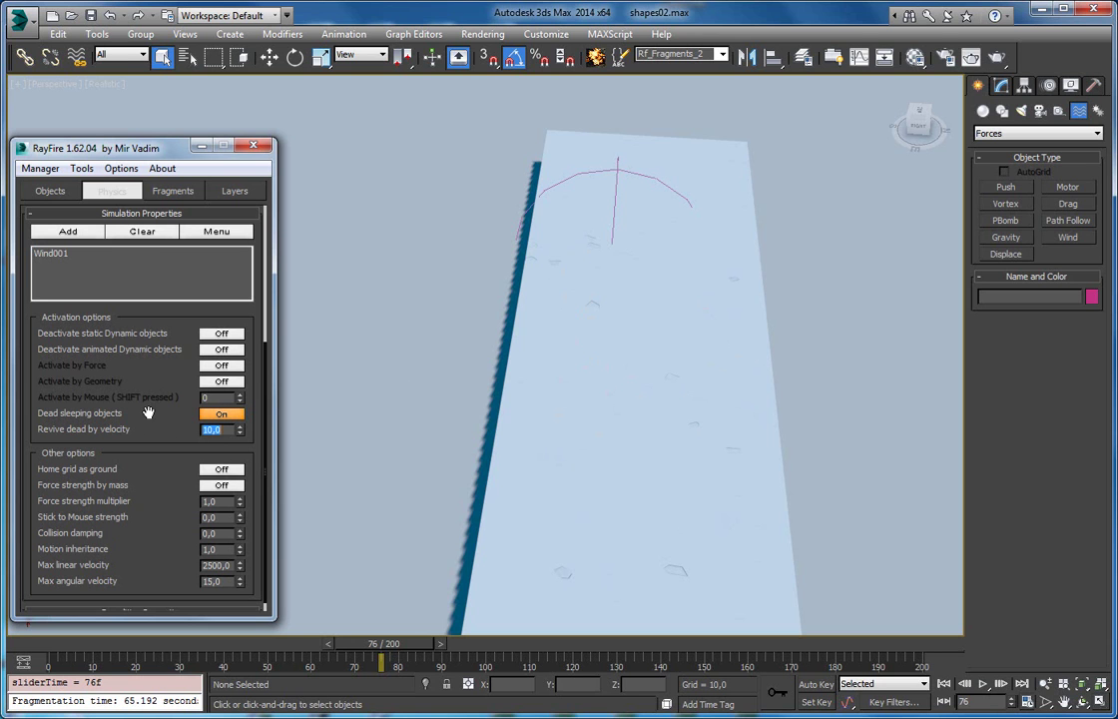
click(145, 253)
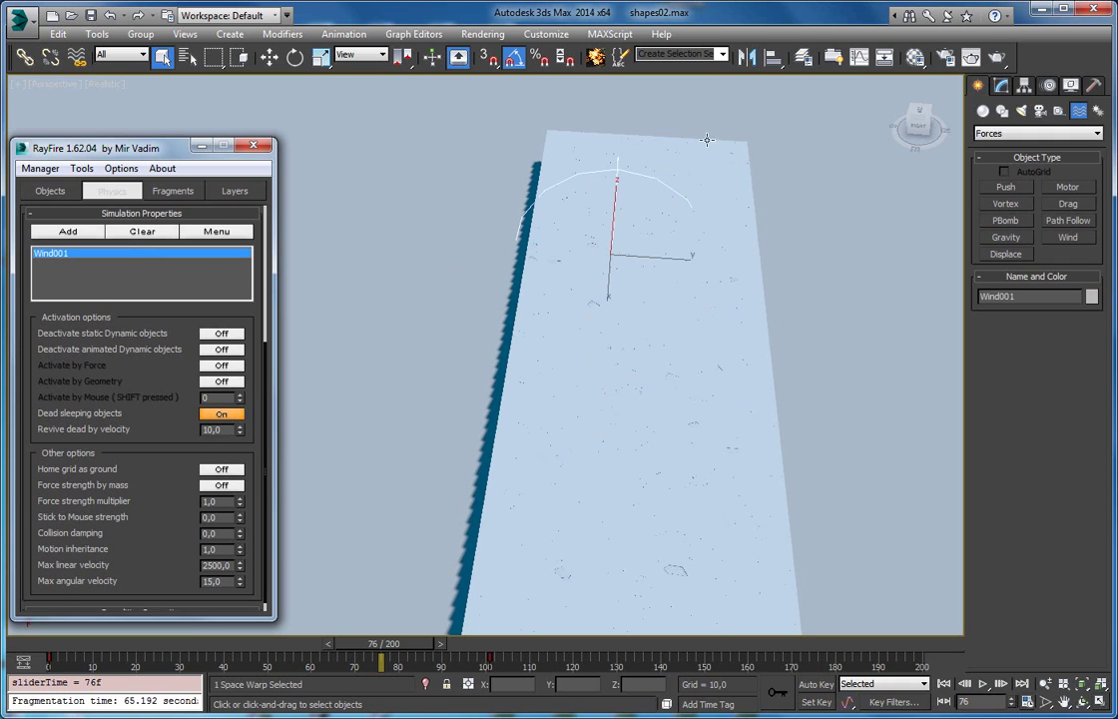
Set the strength of Wind001 to 1.01 and view the slab from a low angle.
click(1024, 88)
drag(1083, 337, 1086, 309)
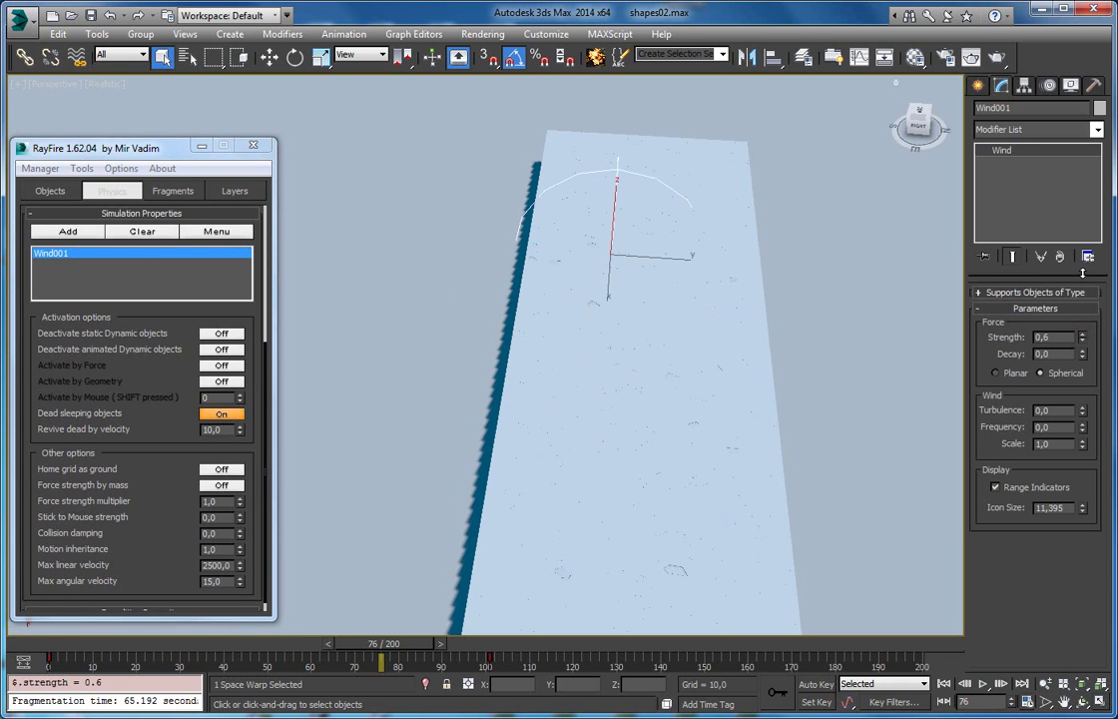
alt+middle_drag(631, 350, 640, 227)
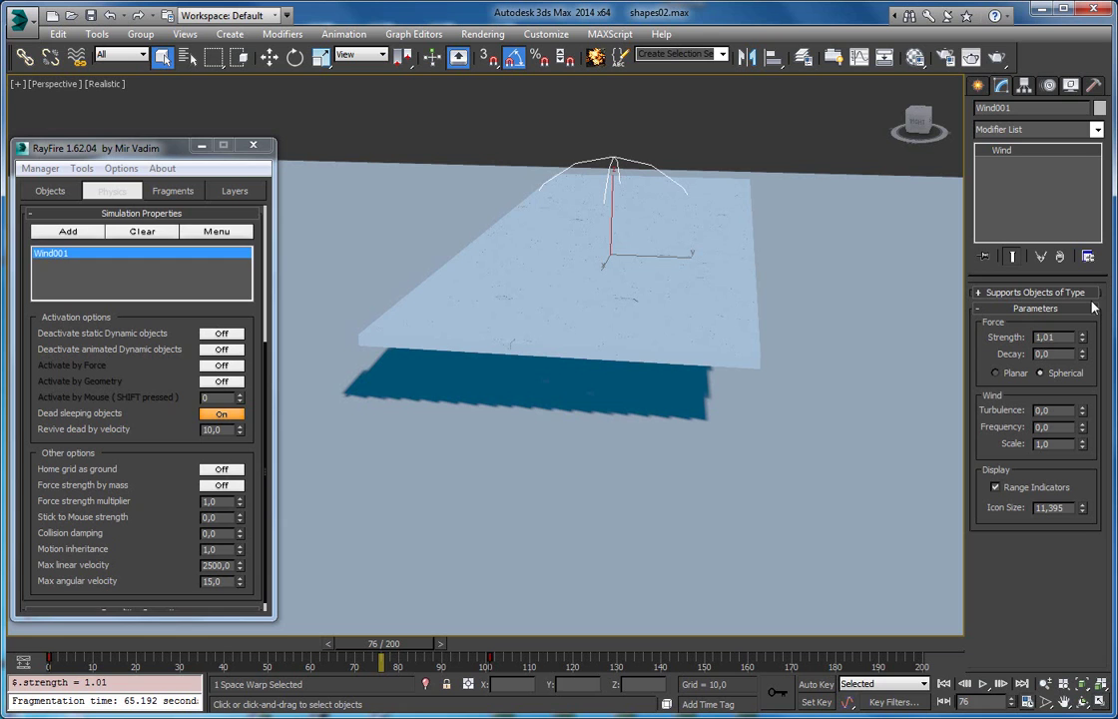
Set the simulation's end frame to 209 and substeps to 2, and start baking.
drag(187, 398, 135, 654)
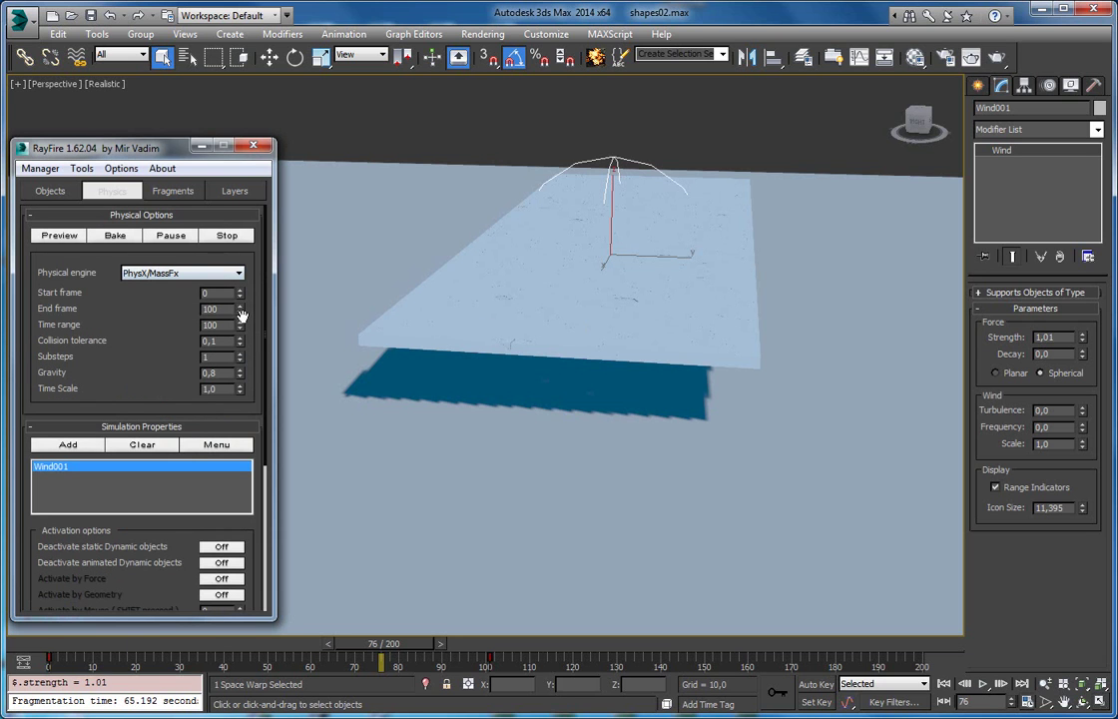
click(240, 352)
click(121, 237)
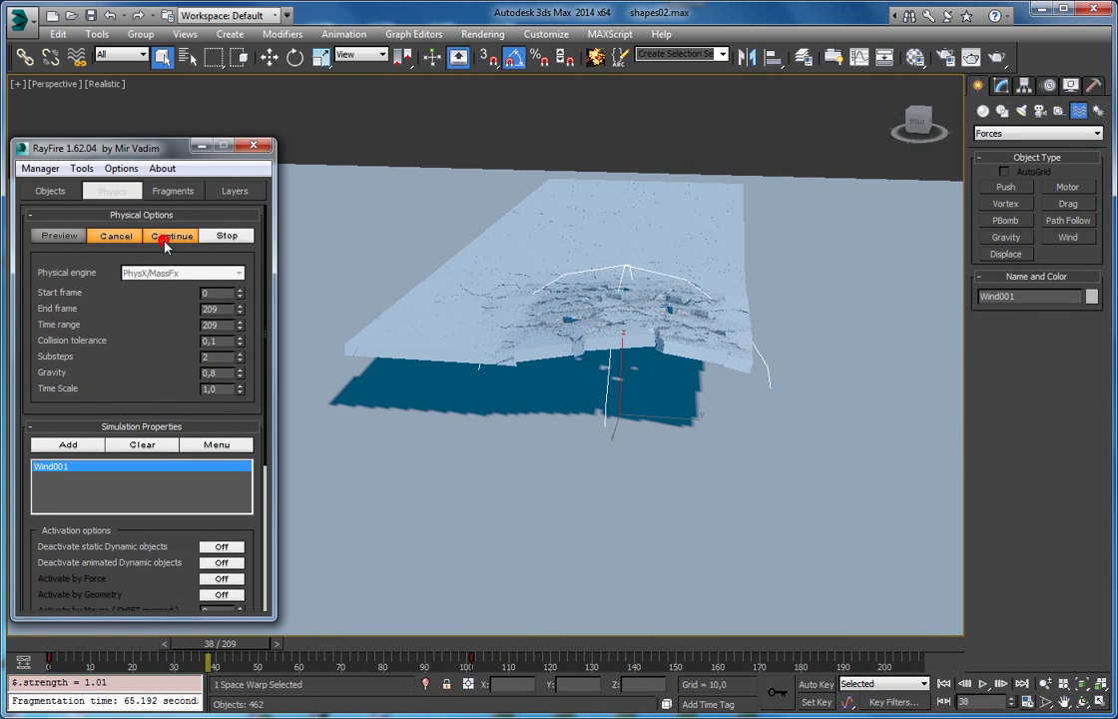
Set Revive dead by velocity to 2, look closely at the cracked slab, and resume the paused bake.
scroll(132, 188, down, 3)
scroll(150, 280, down, 1)
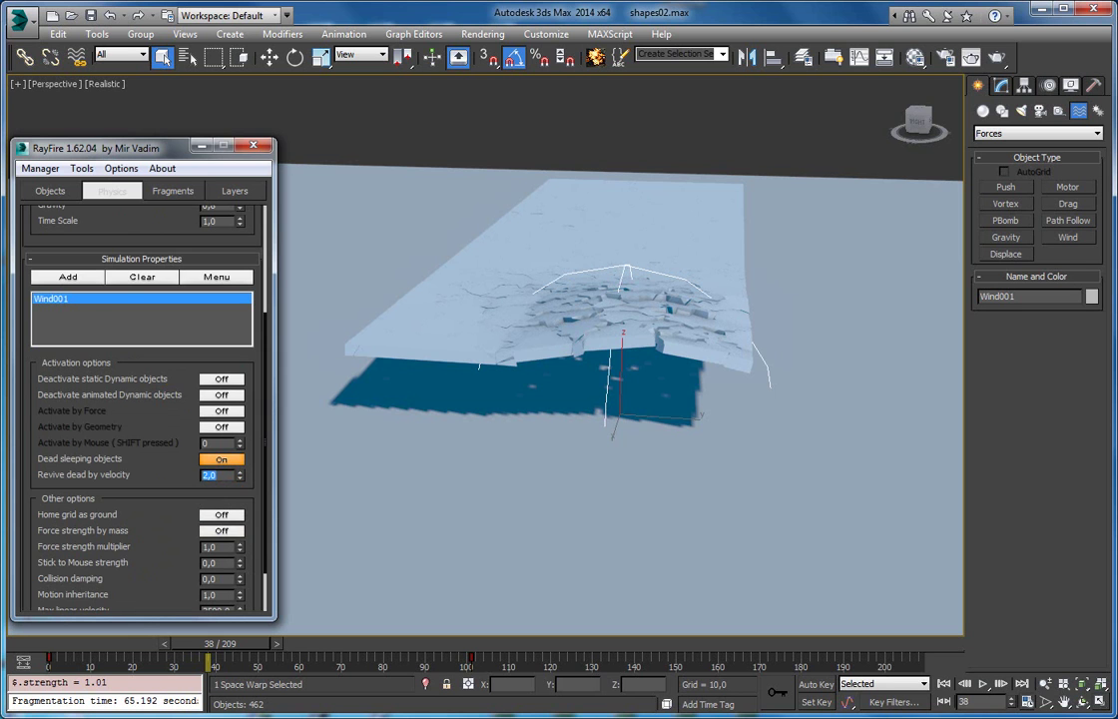
middle_drag(580, 261, 581, 327)
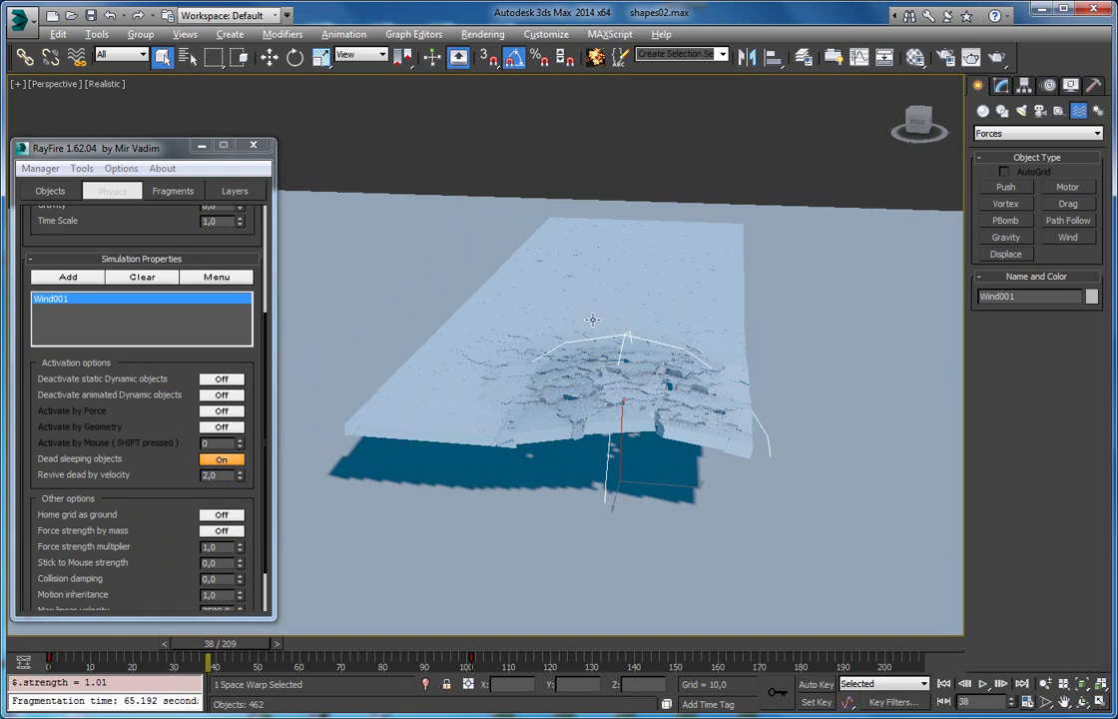
scroll(593, 319, up, 10)
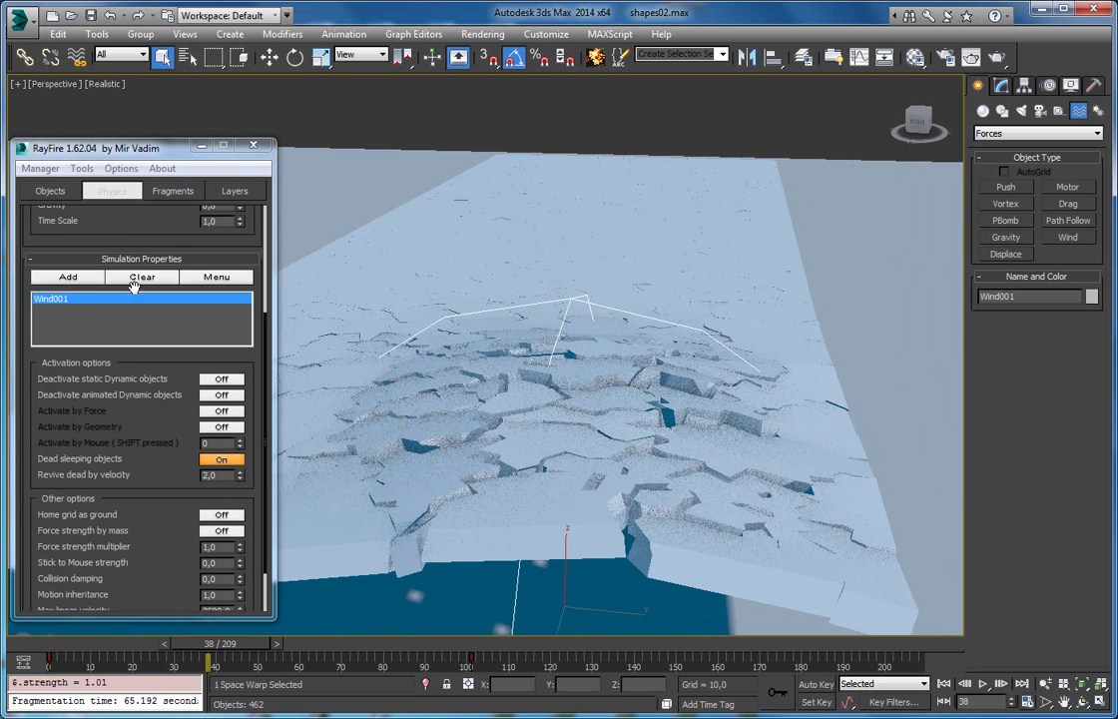
scroll(134, 286, up, 5)
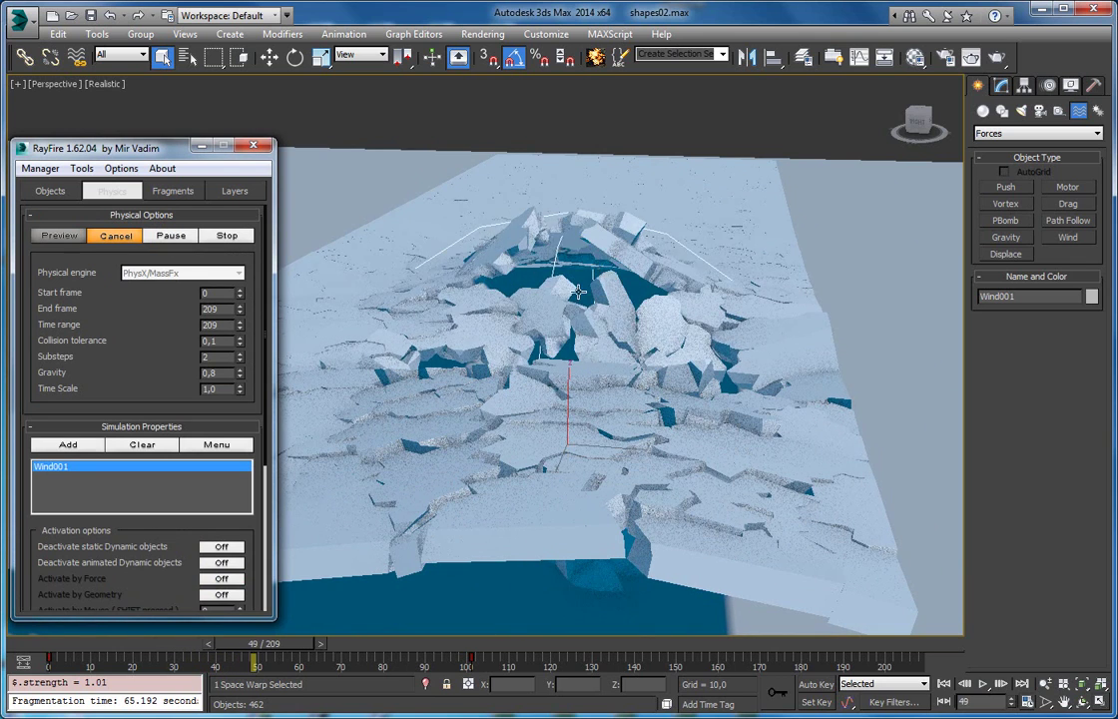
Watch the fragments break upward from a higher angle and cancel the bake at frame 61.
alt+middle_drag(578, 291, 595, 387)
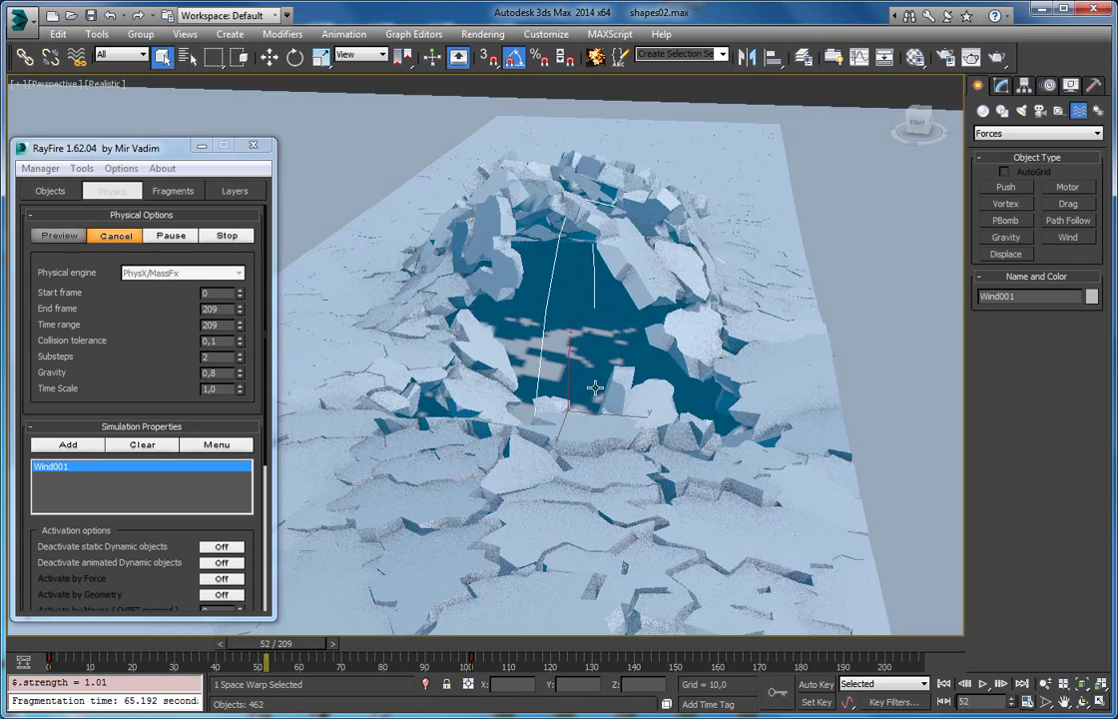
scroll(595, 388, down, 4)
scroll(591, 385, up, 4)
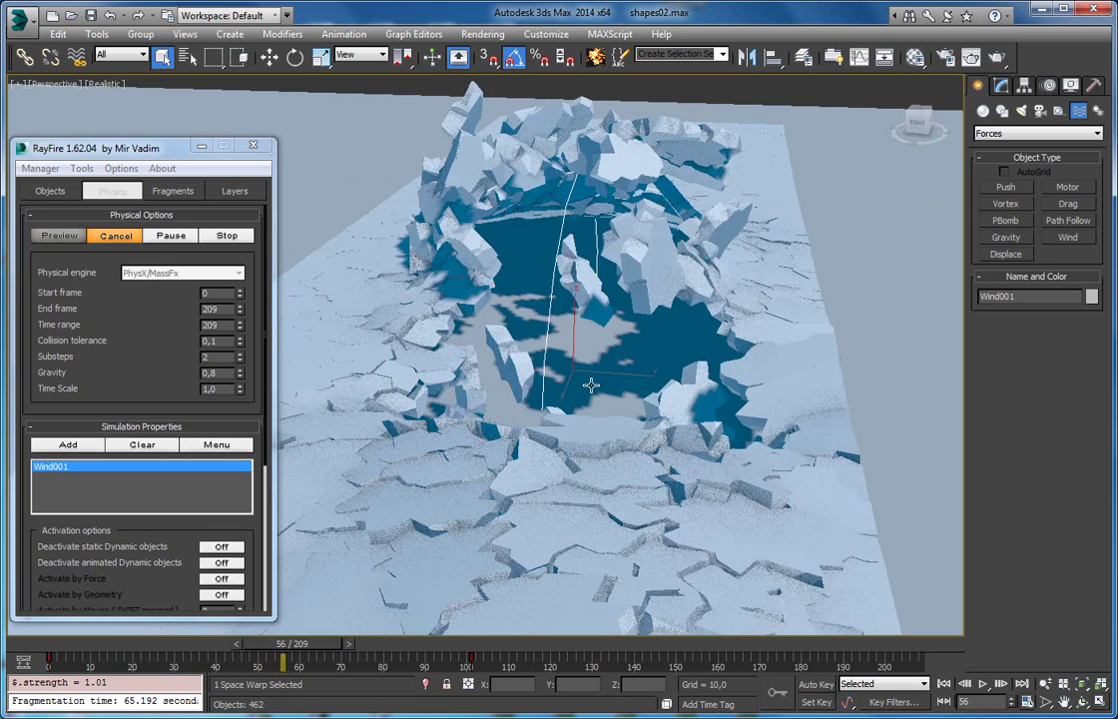
click(116, 237)
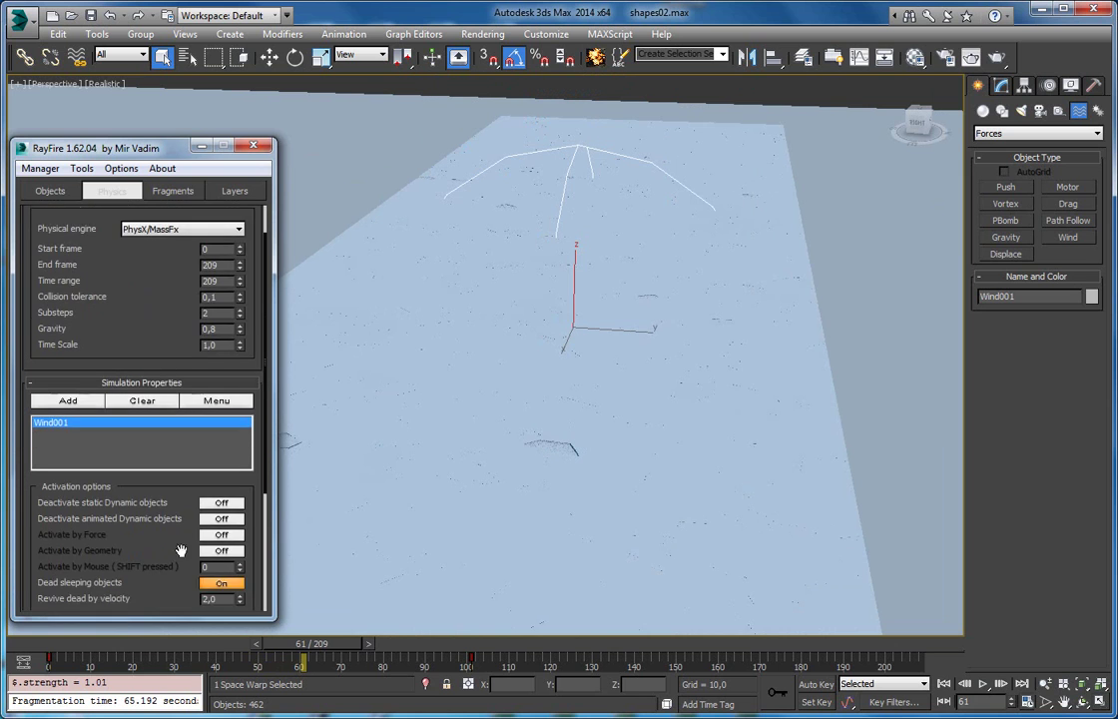
Set Revive dead by velocity to 4 and bake the simulation again.
drag(181, 550, 184, 432)
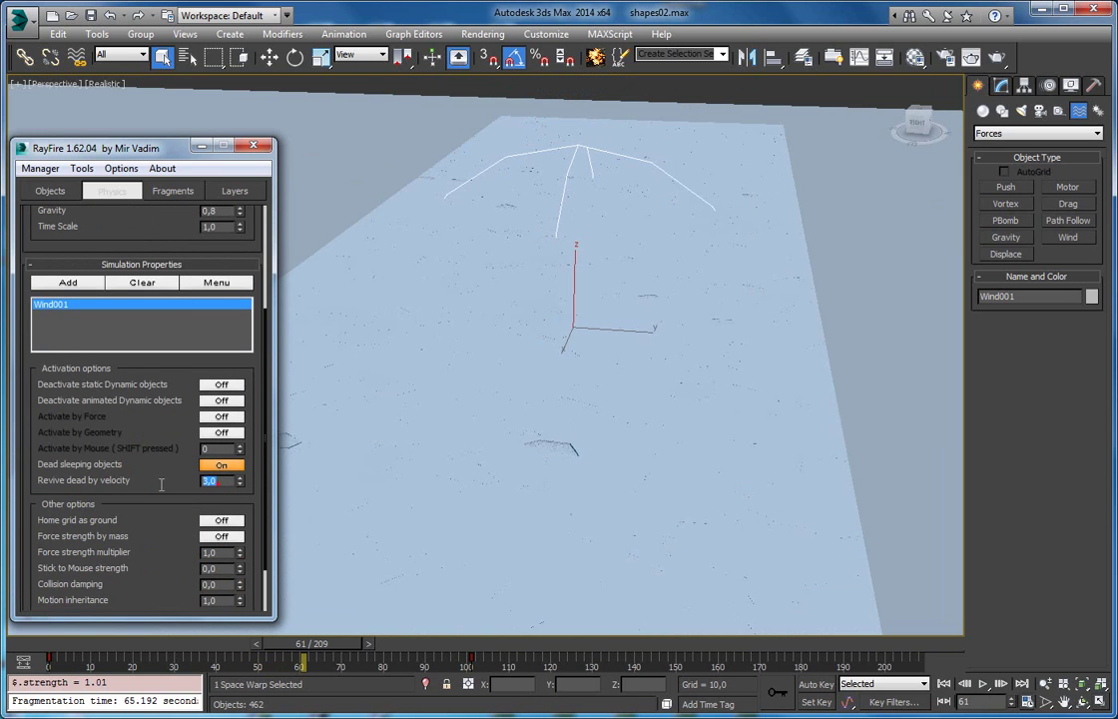
scroll(117, 564, up, 4)
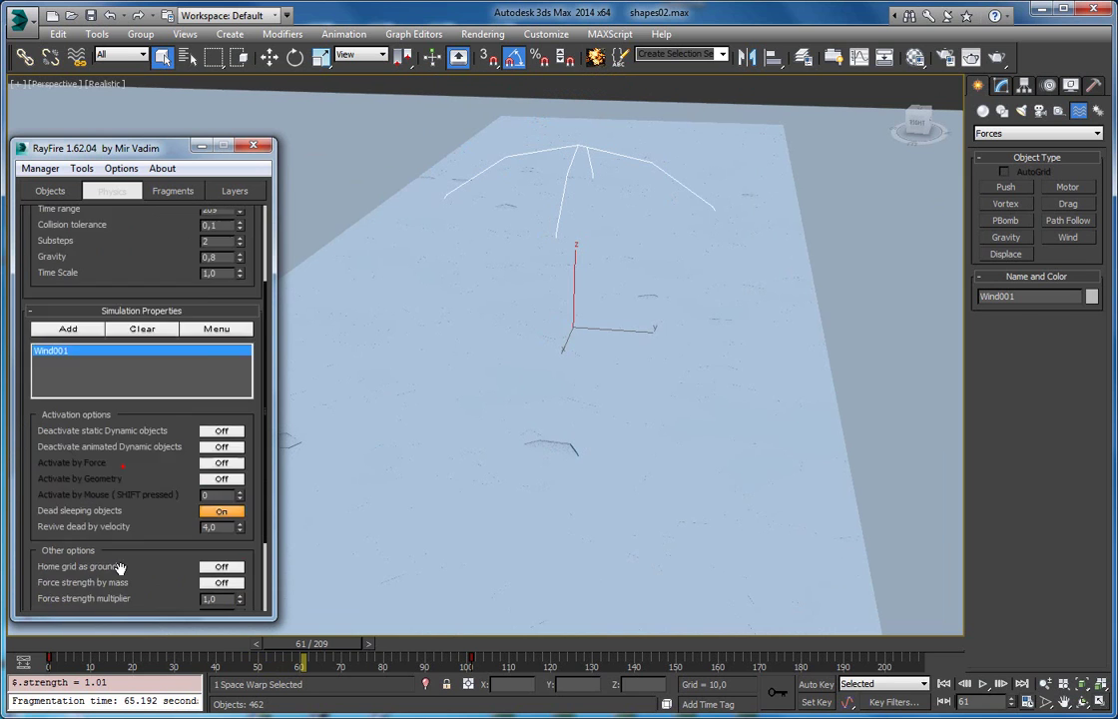
click(117, 236)
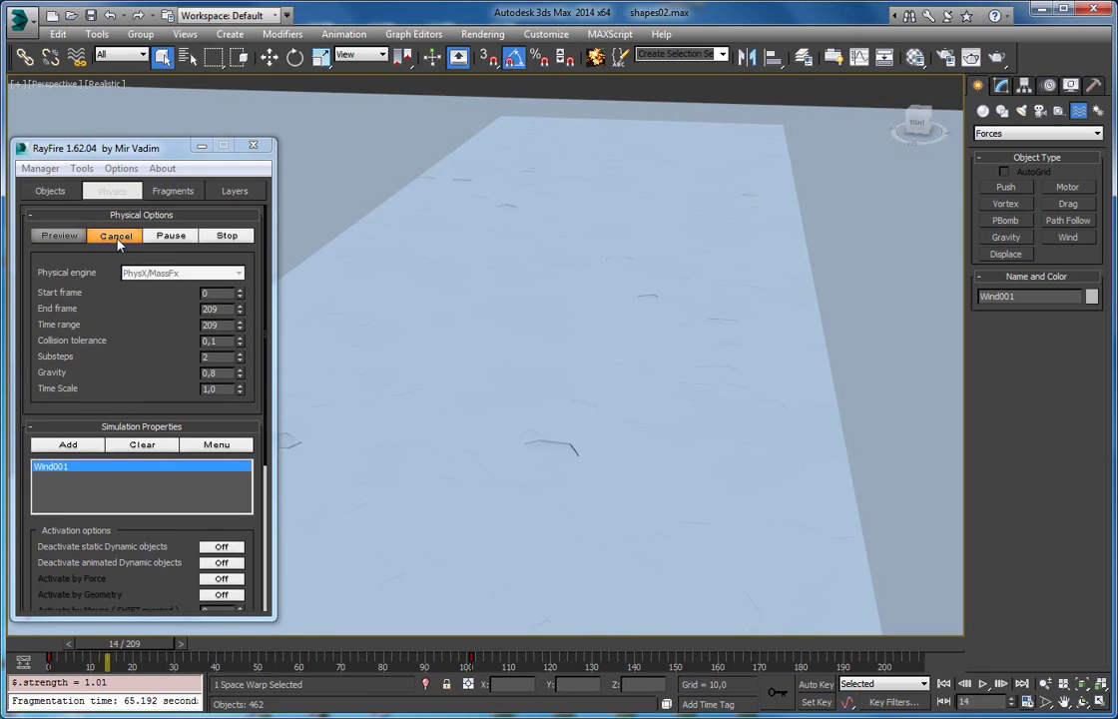
Watch the bake up close and from a distance, and stop it at frame 138, keeping the baked animation.
click(426, 357)
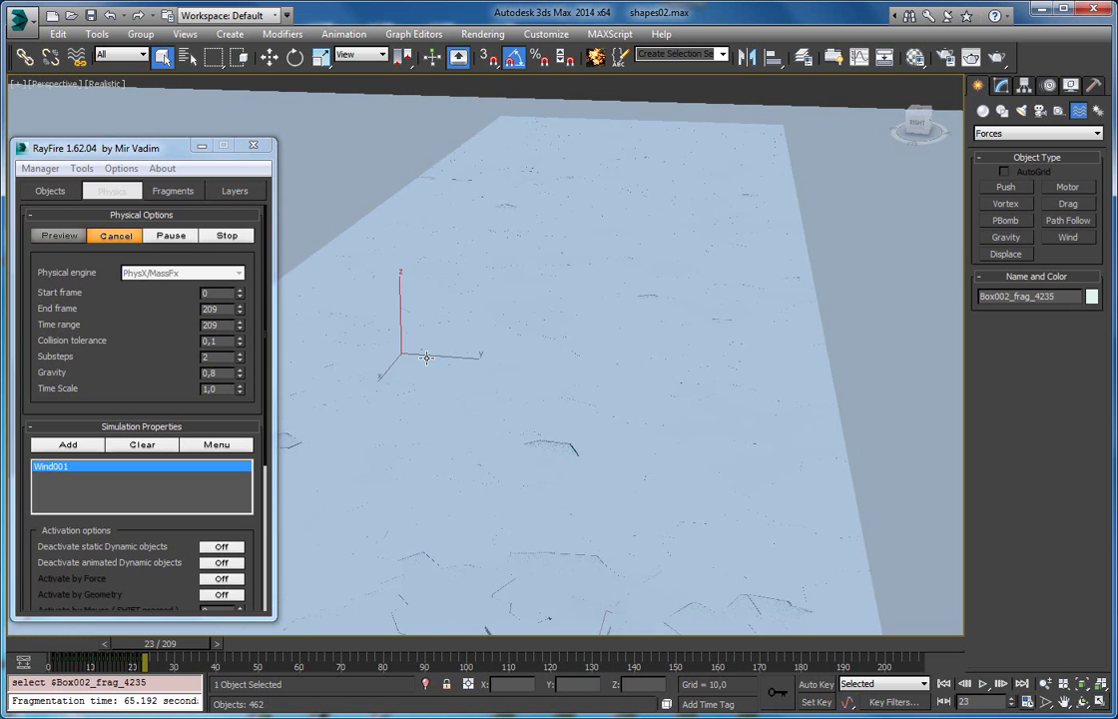
scroll(426, 358, down, 4)
scroll(426, 358, up, 5)
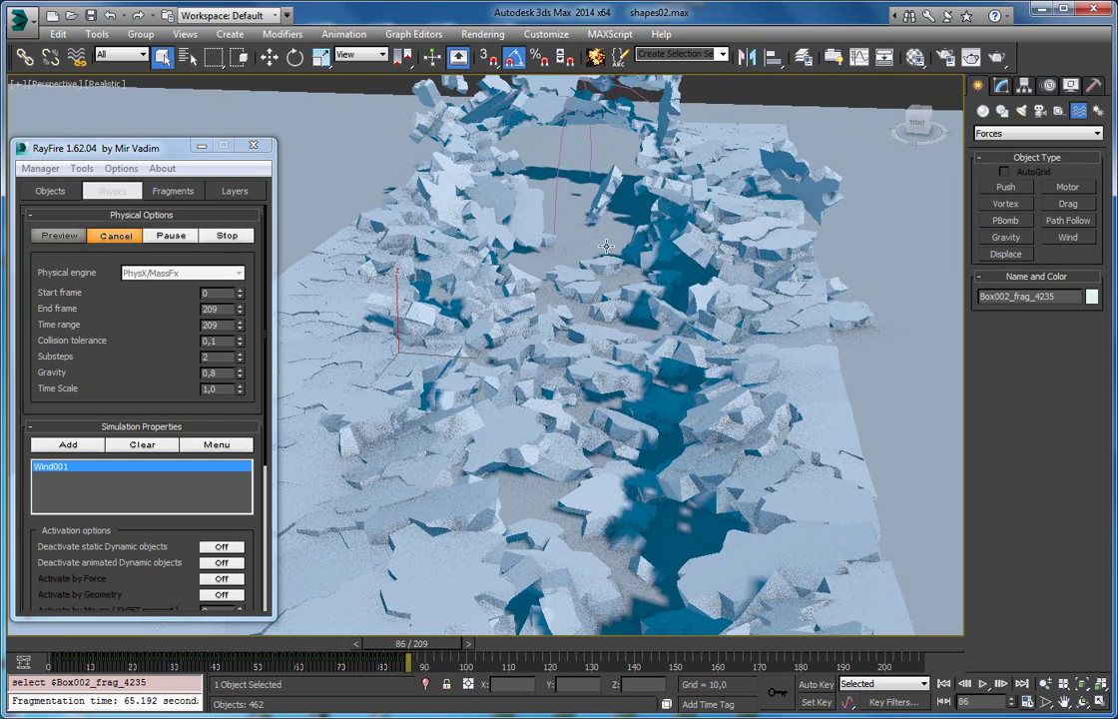
scroll(520, 399, down, 2)
scroll(519, 400, up, 6)
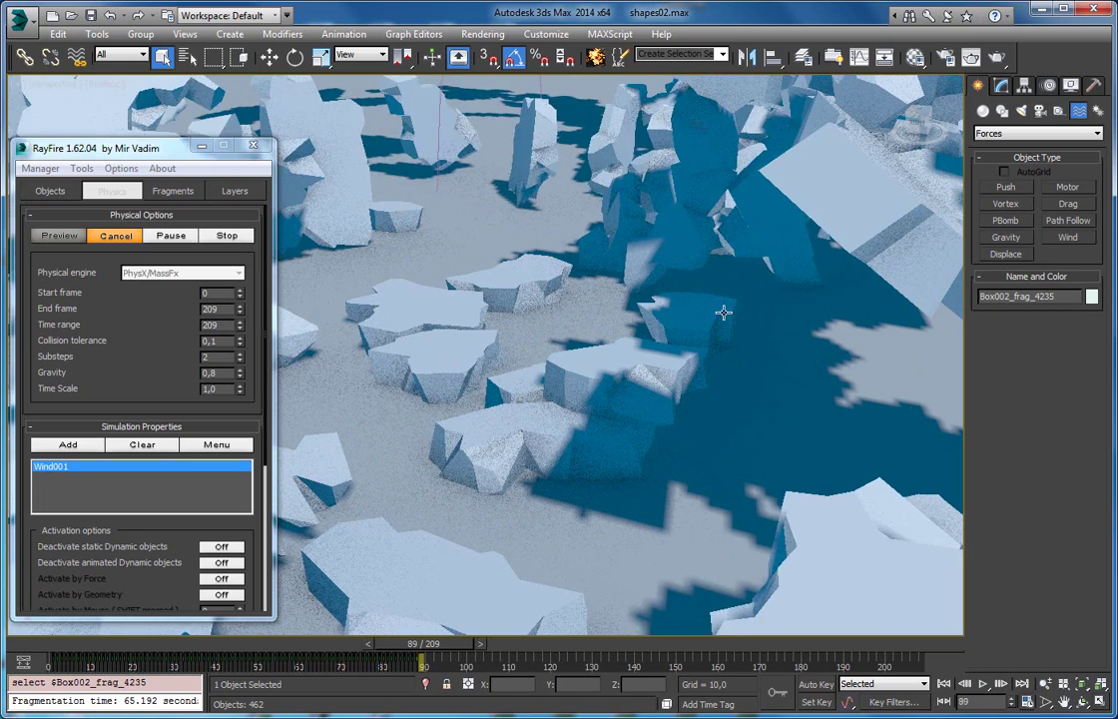
scroll(773, 294, down, 5)
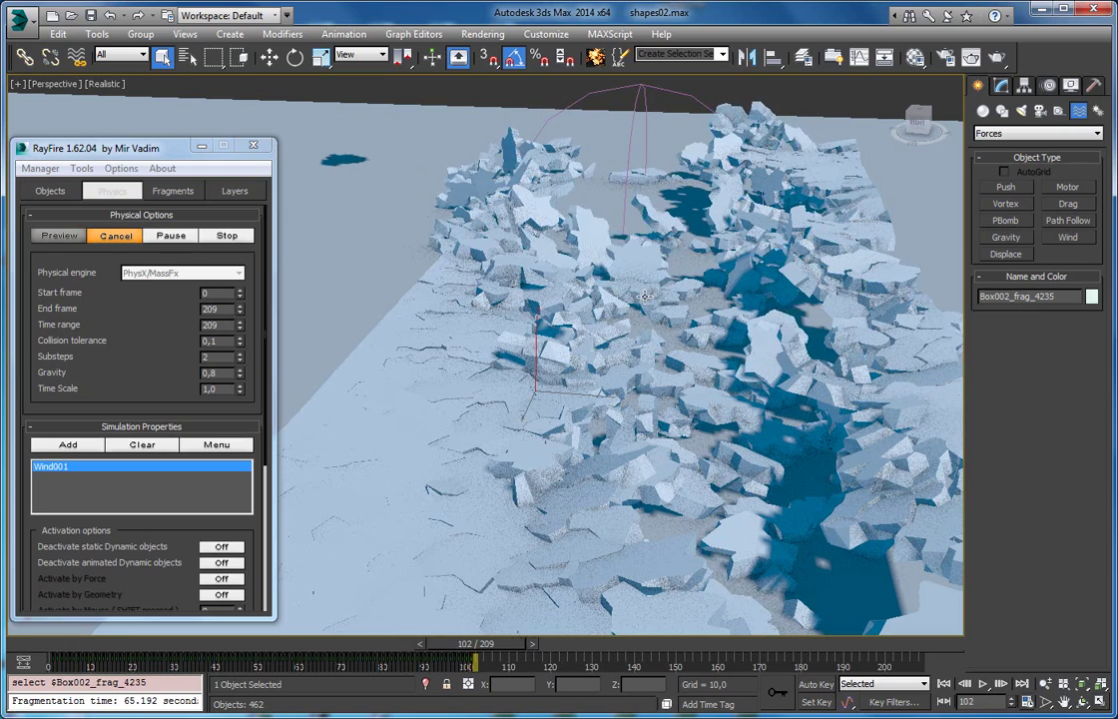
alt+middle_drag(651, 318, 631, 347)
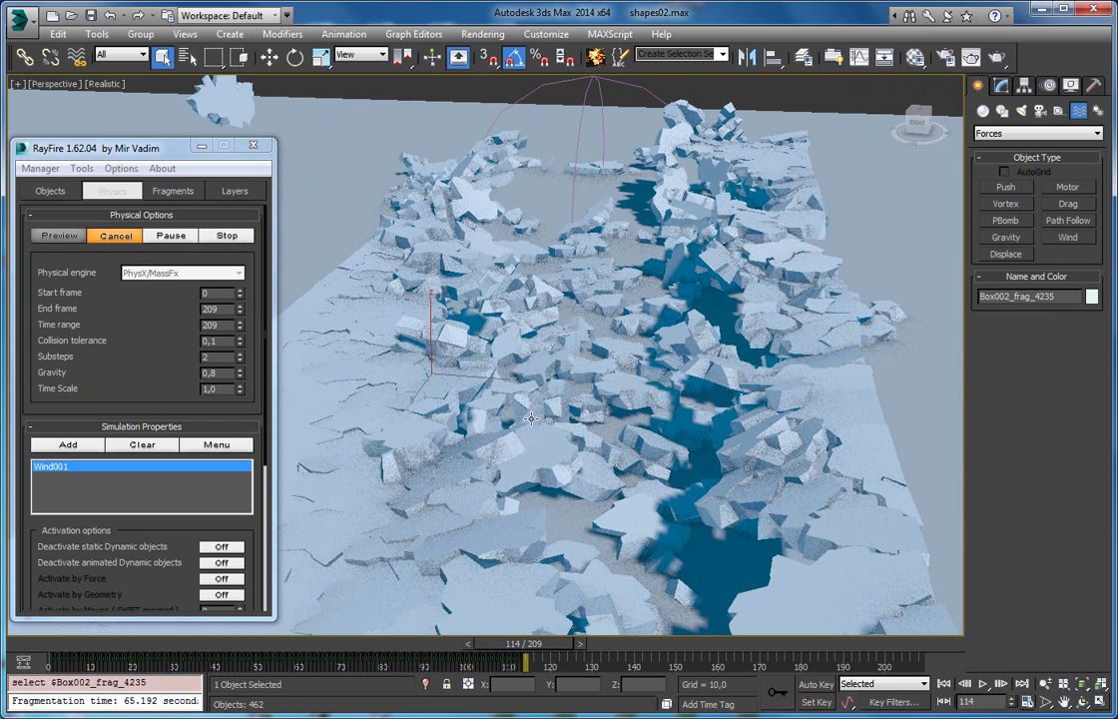
middle_drag(493, 355, 675, 321)
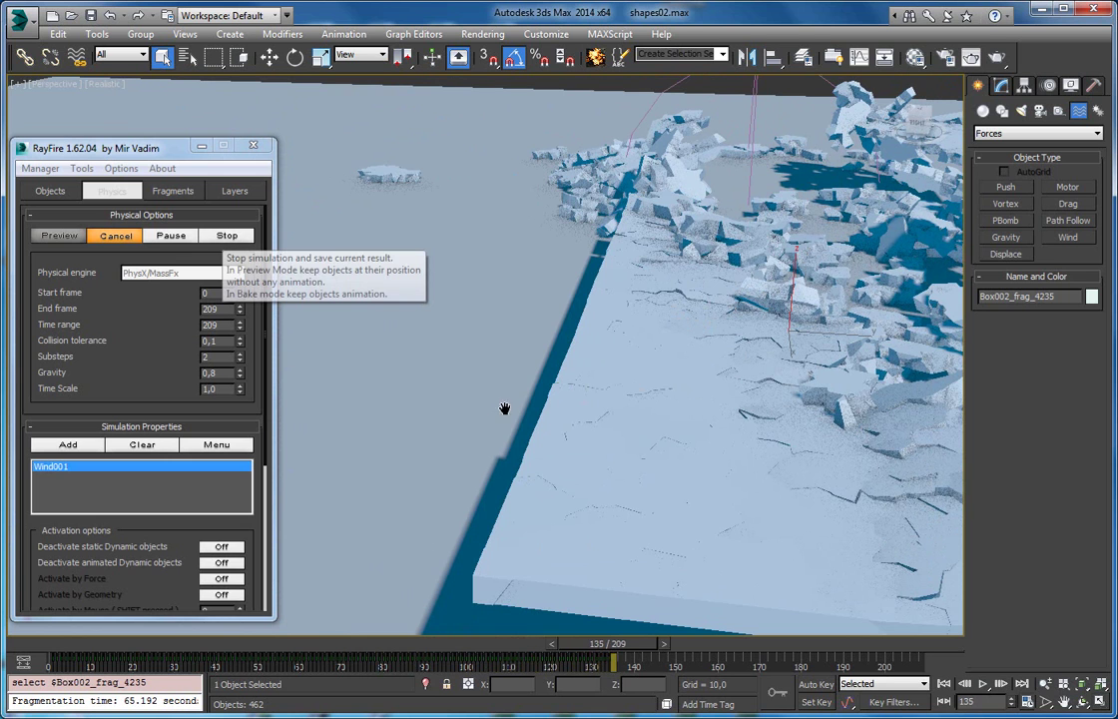
click(222, 238)
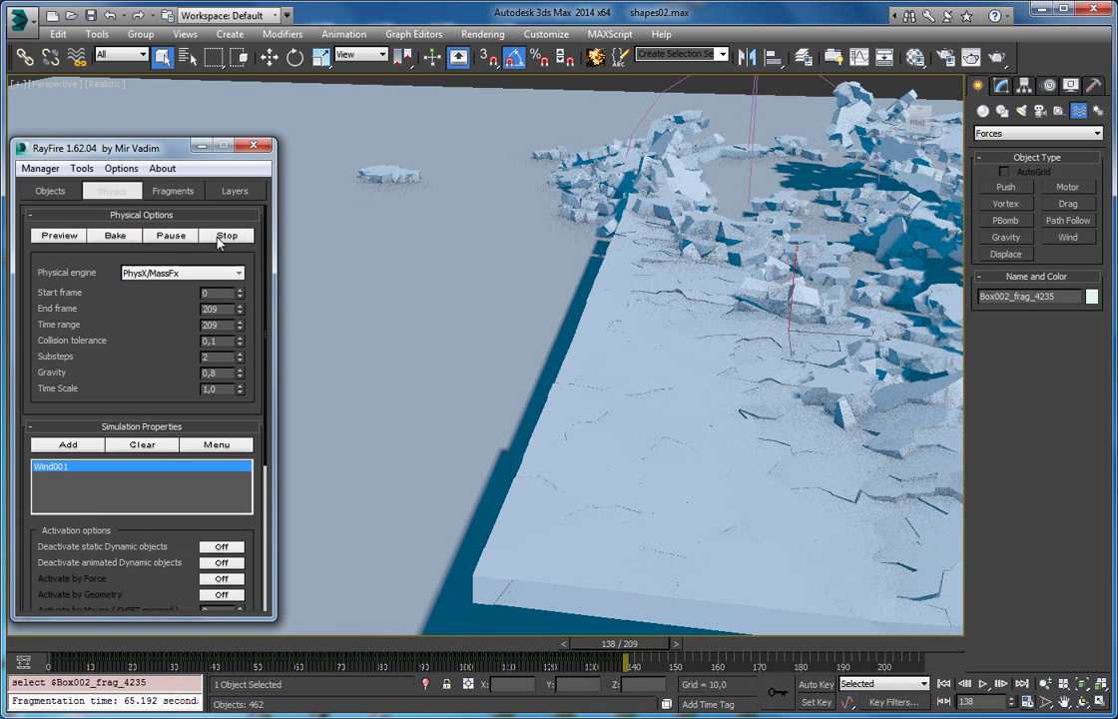
Collapse the physics settings and examine the broken slab from its opposite end.
click(98, 190)
scroll(431, 344, down, 5)
alt+middle_drag(508, 400, 808, 457)
middle_drag(476, 514, 544, 394)
middle_drag(545, 395, 525, 296)
alt+middle_drag(524, 297, 478, 403)
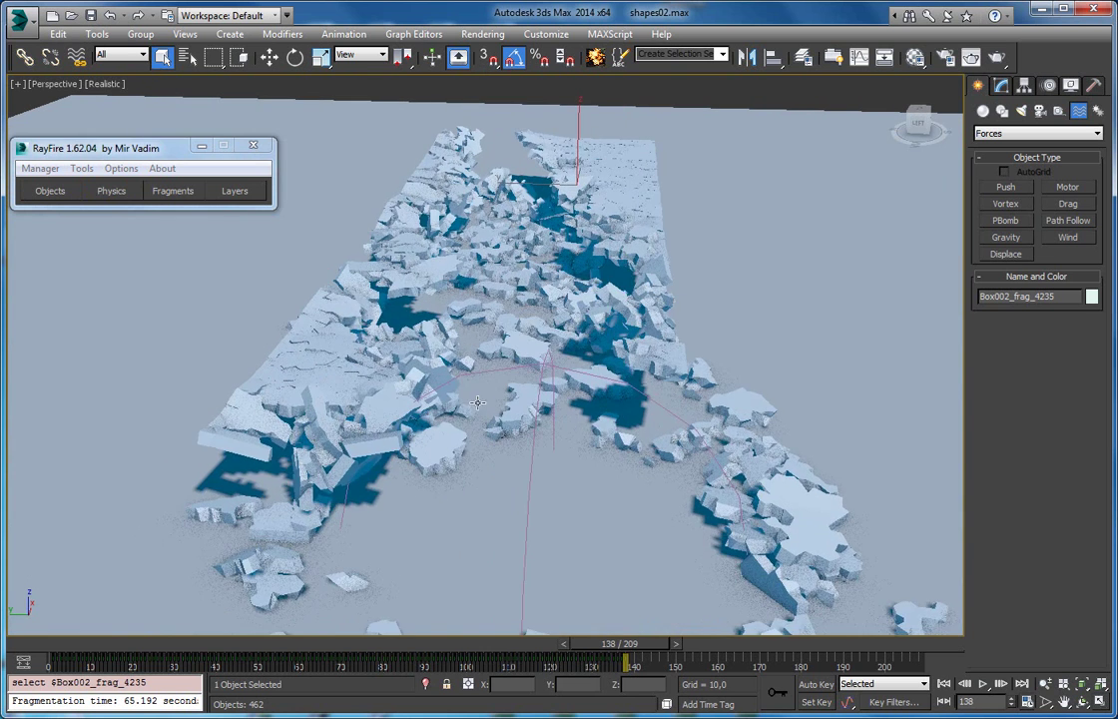
Return to frame 0, bring the whole slab into view, and play the baked animation.
drag(174, 652, 42, 649)
scroll(325, 335, up, 2)
middle_drag(324, 335, 331, 433)
scroll(417, 375, up, 4)
middle_drag(417, 349, 409, 388)
scroll(409, 384, down, 6)
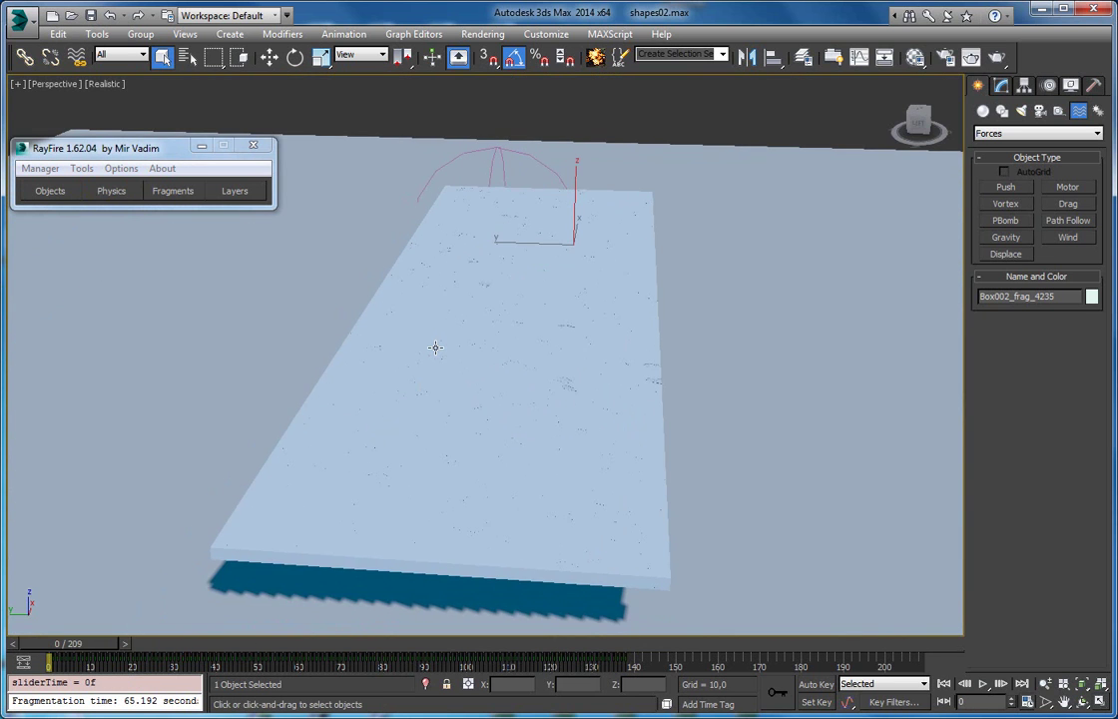
key(slash)
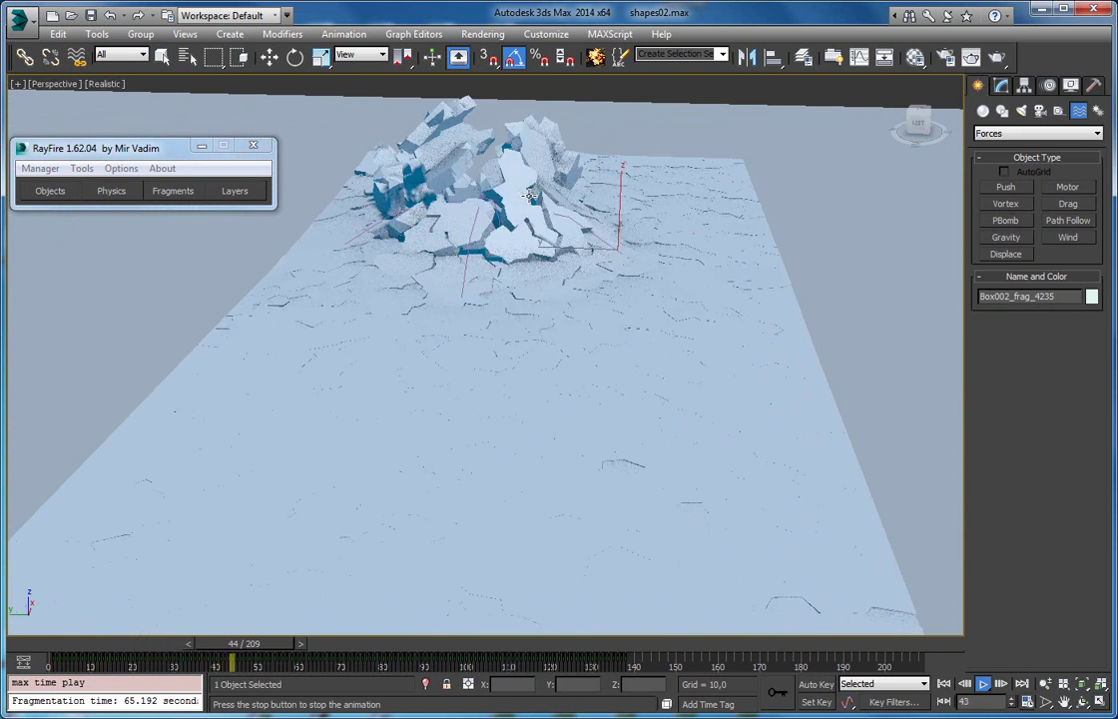
Examine the moving fragments near and far during playback, including the slab's broken front corner.
scroll(502, 259, down, 4)
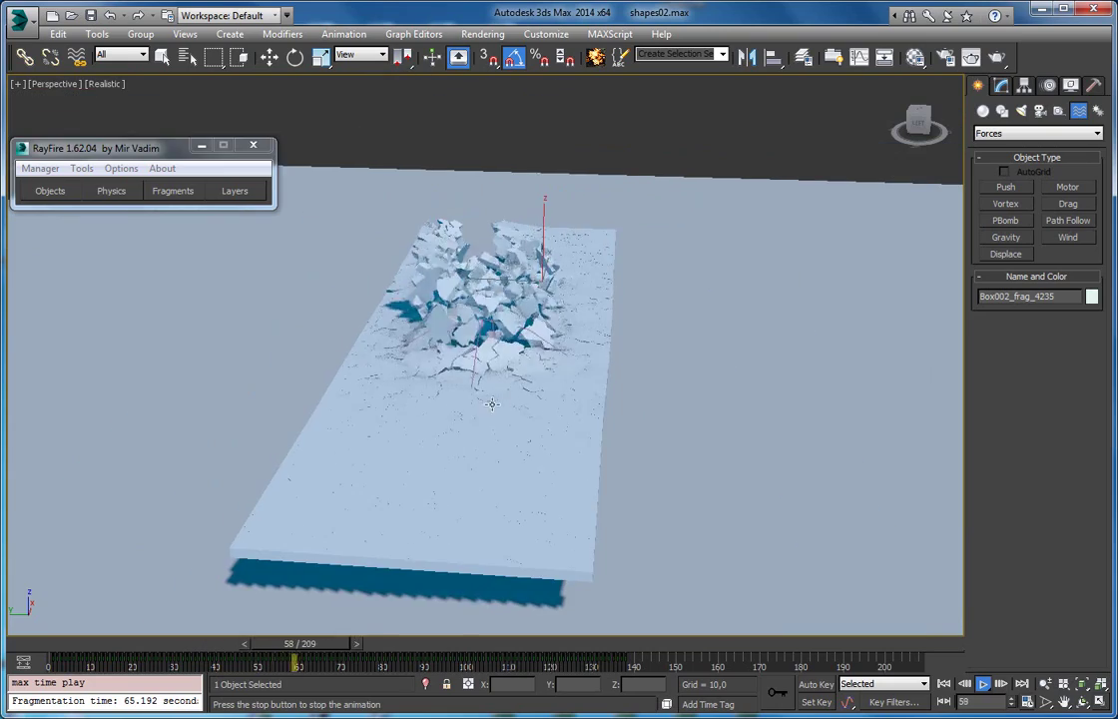
middle_drag(499, 391, 490, 346)
scroll(470, 418, up, 6)
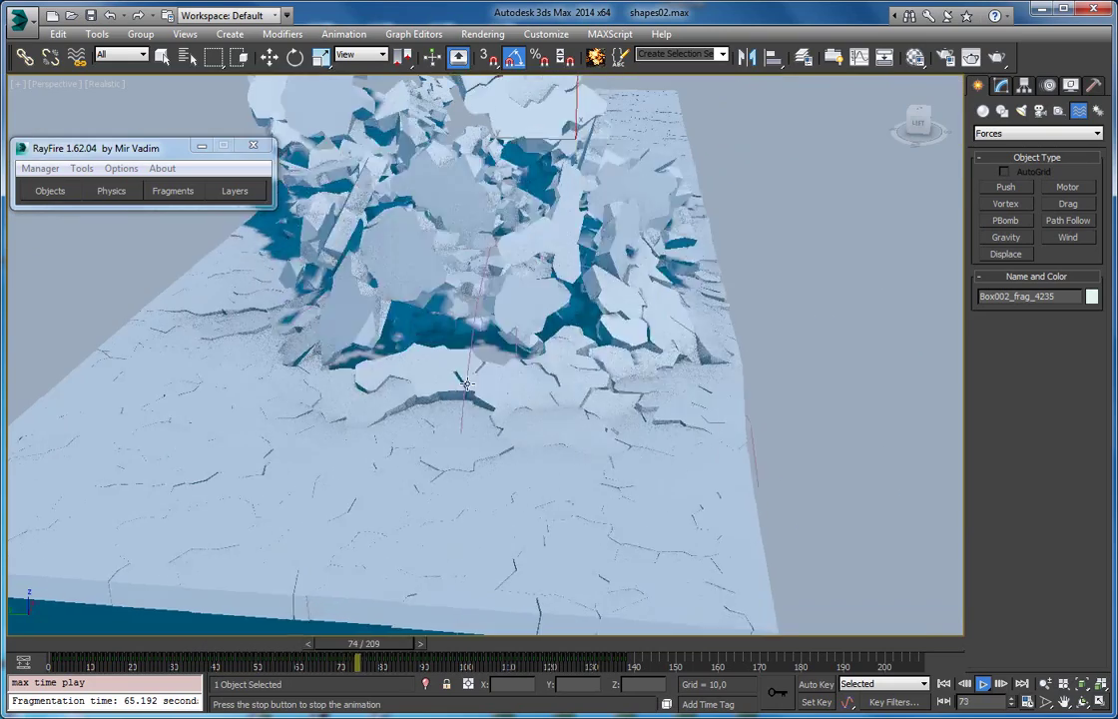
scroll(470, 384, down, 3)
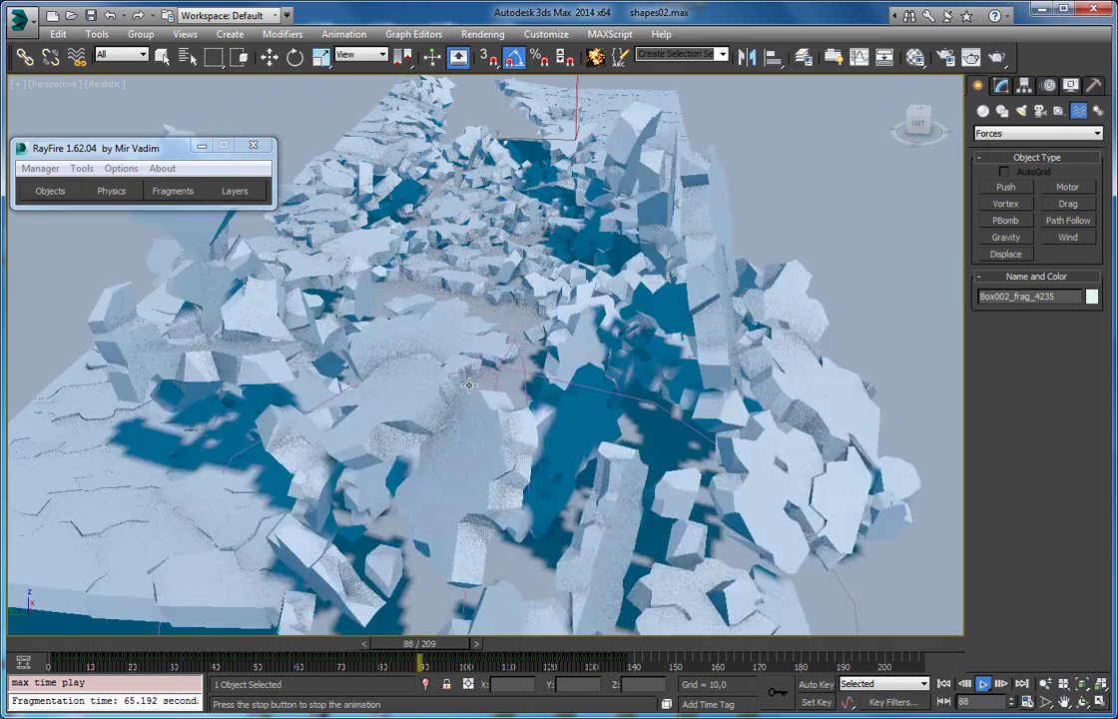
middle_drag(289, 419, 488, 371)
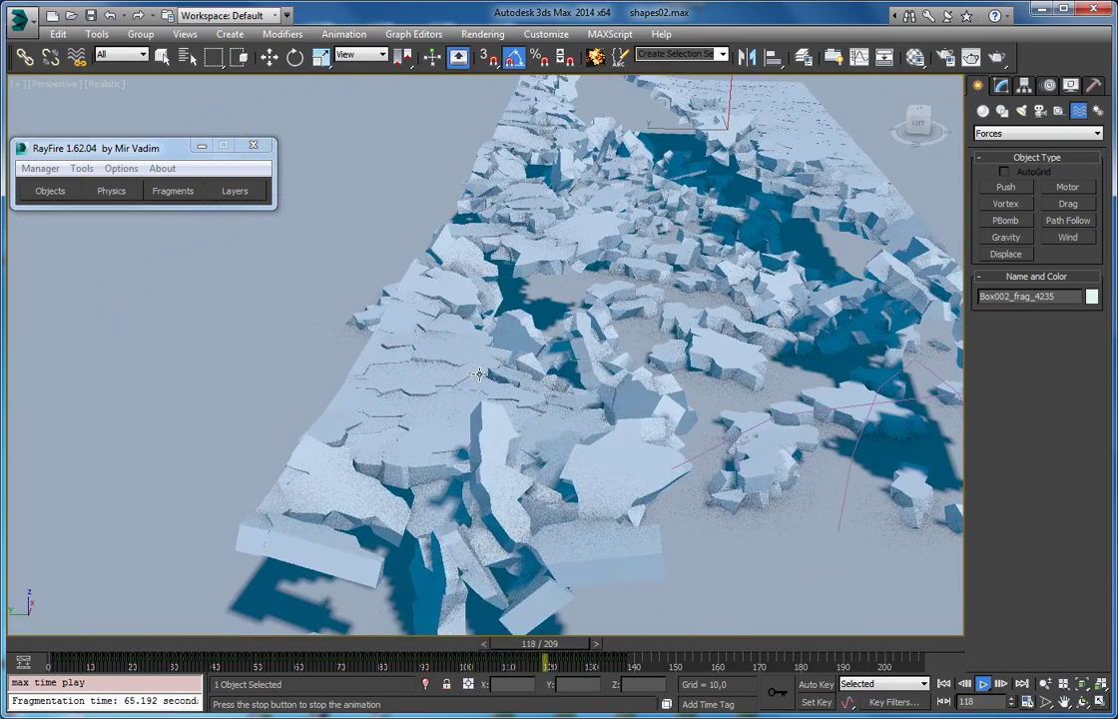
scroll(487, 374, up, 3)
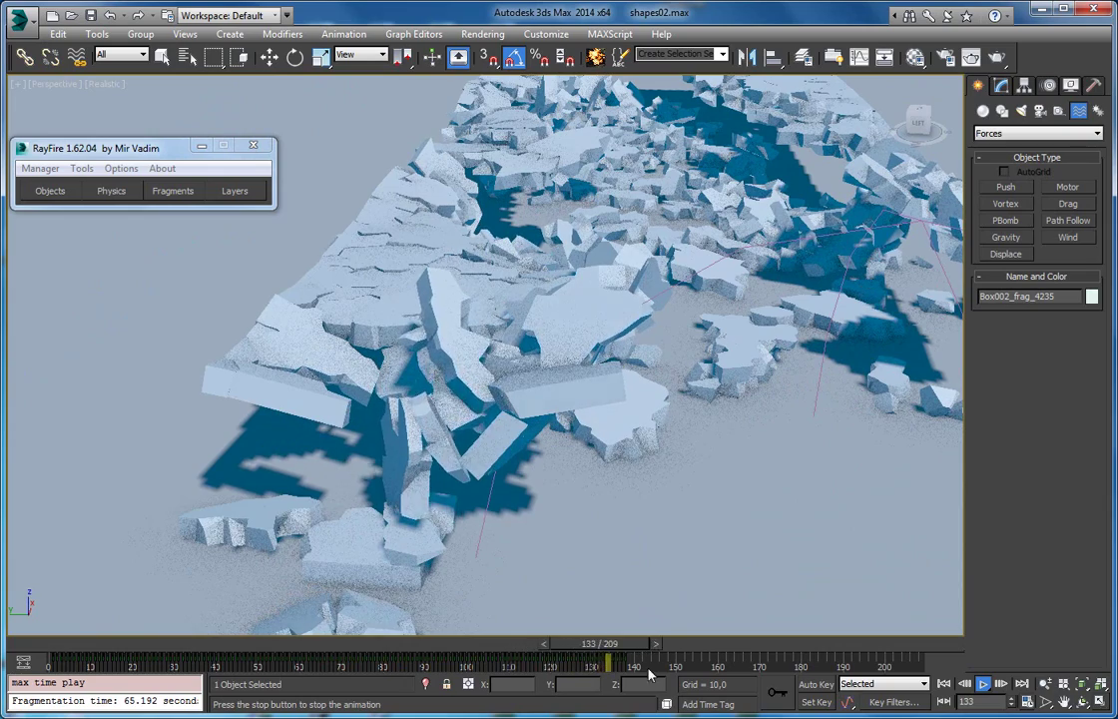
Scrub the baked animation to frames 64, 43 and 14, examining the lifted fragments up close and from a distance.
drag(635, 651, 318, 651)
alt+middle_drag(449, 316, 625, 287)
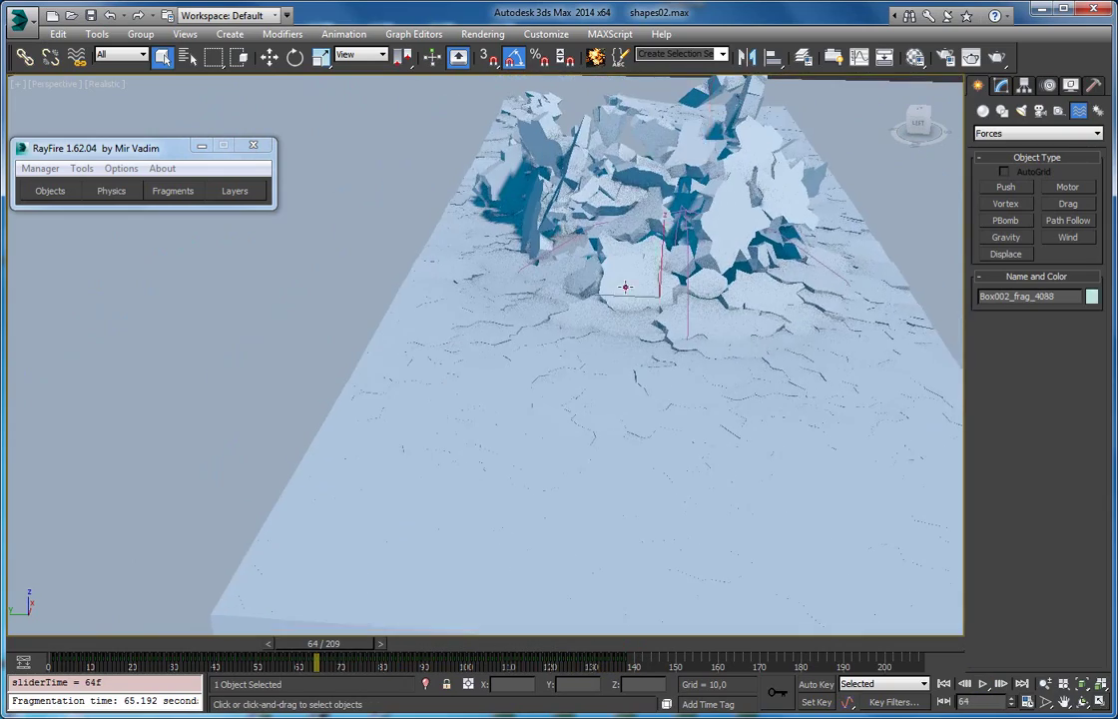
key(F4)
drag(351, 644, 506, 647)
alt+middle_drag(504, 473, 424, 539)
drag(496, 644, 234, 652)
middle_drag(621, 209, 568, 295)
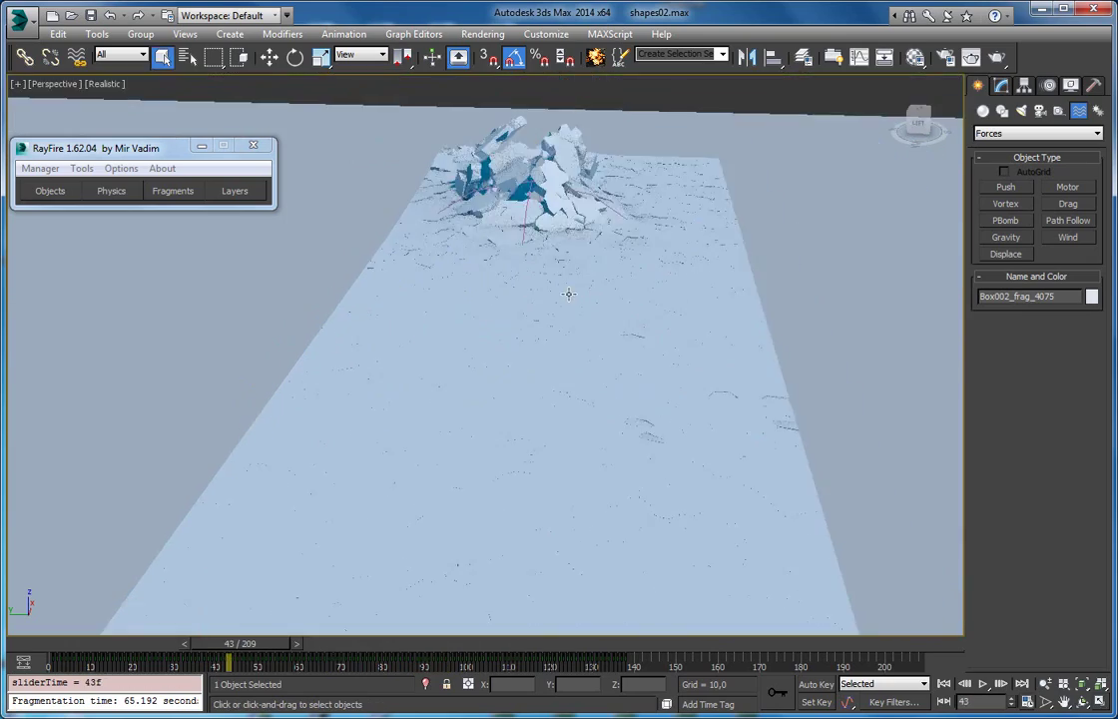
scroll(569, 289, down, 4)
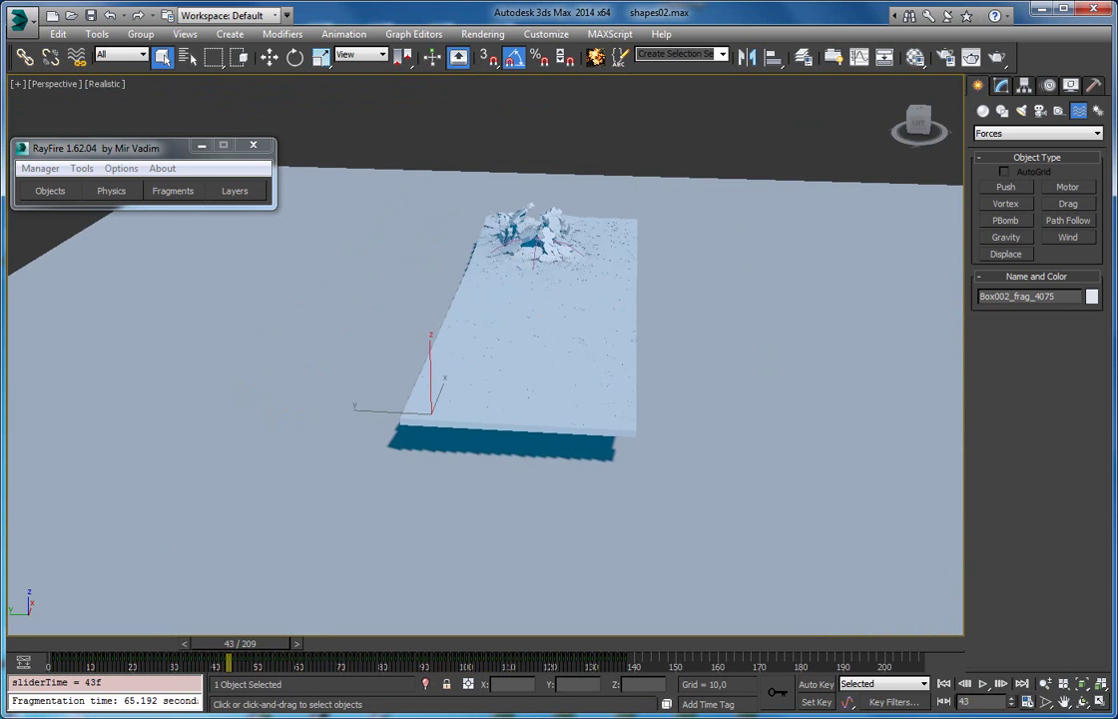
scroll(535, 292, up, 3)
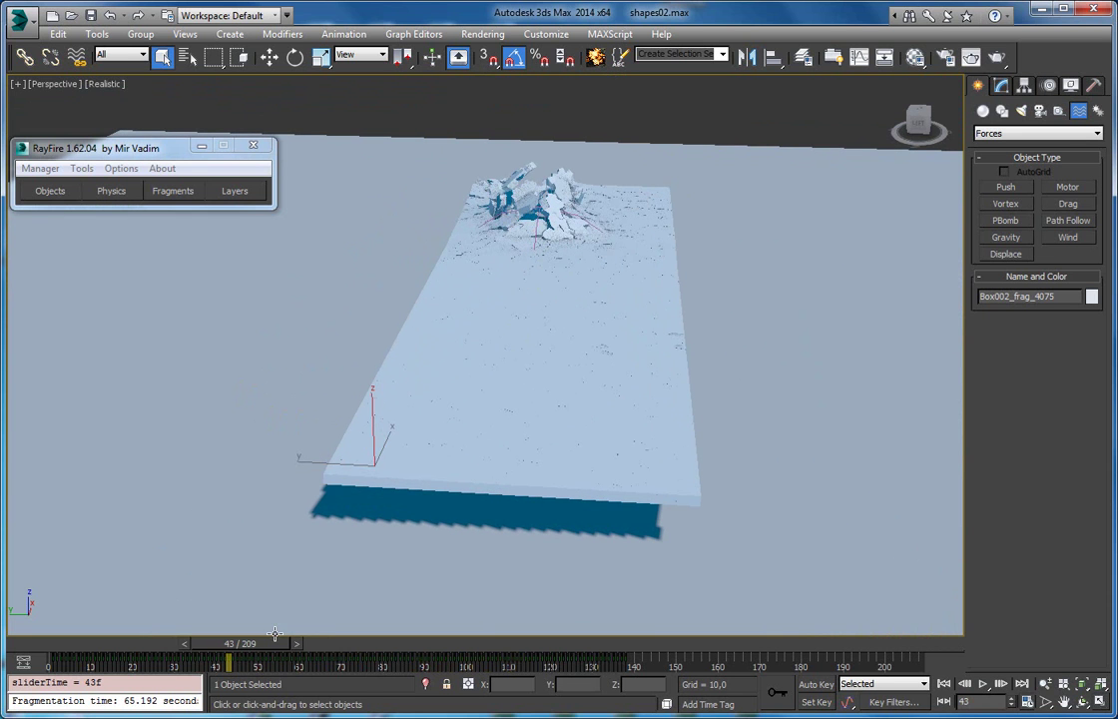
drag(284, 657, 130, 627)
Review the static and sleeping object lists, and the physics activation options with the Wind001 force.
click(42, 193)
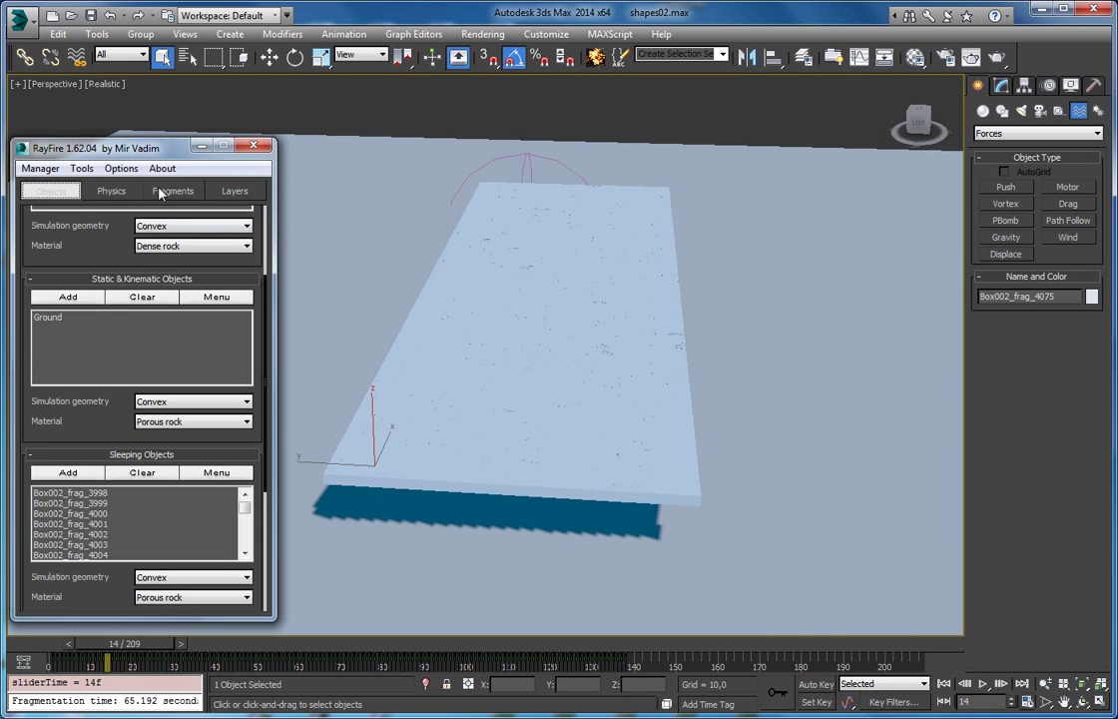
click(112, 191)
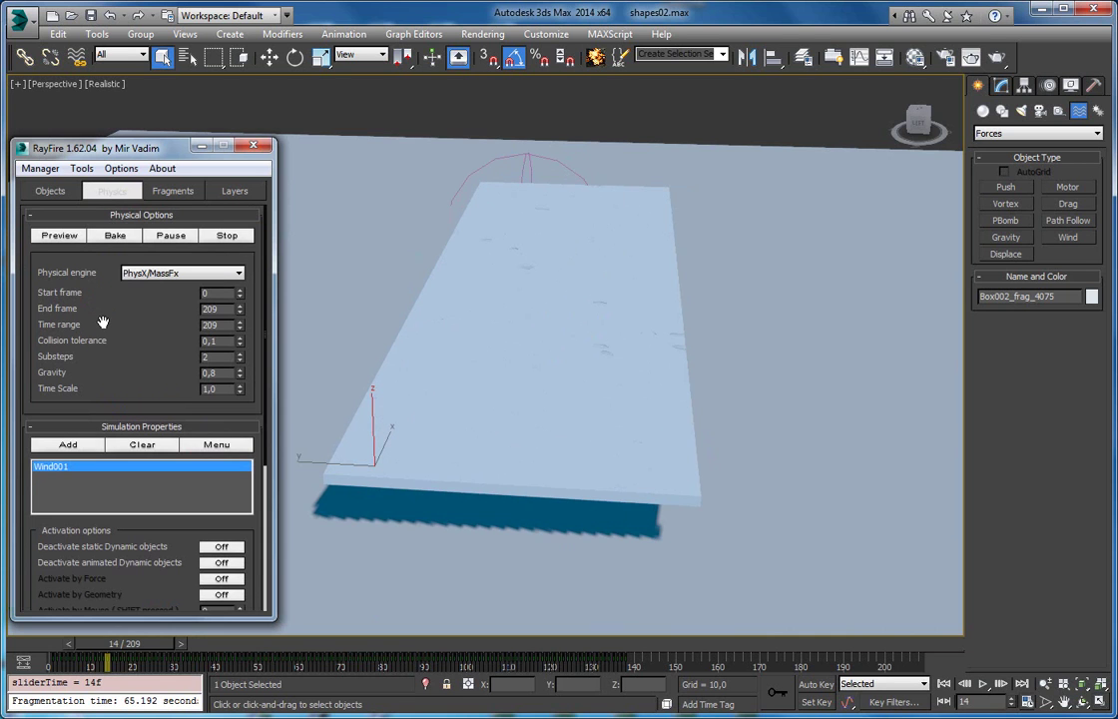
scroll(102, 322, down, 3)
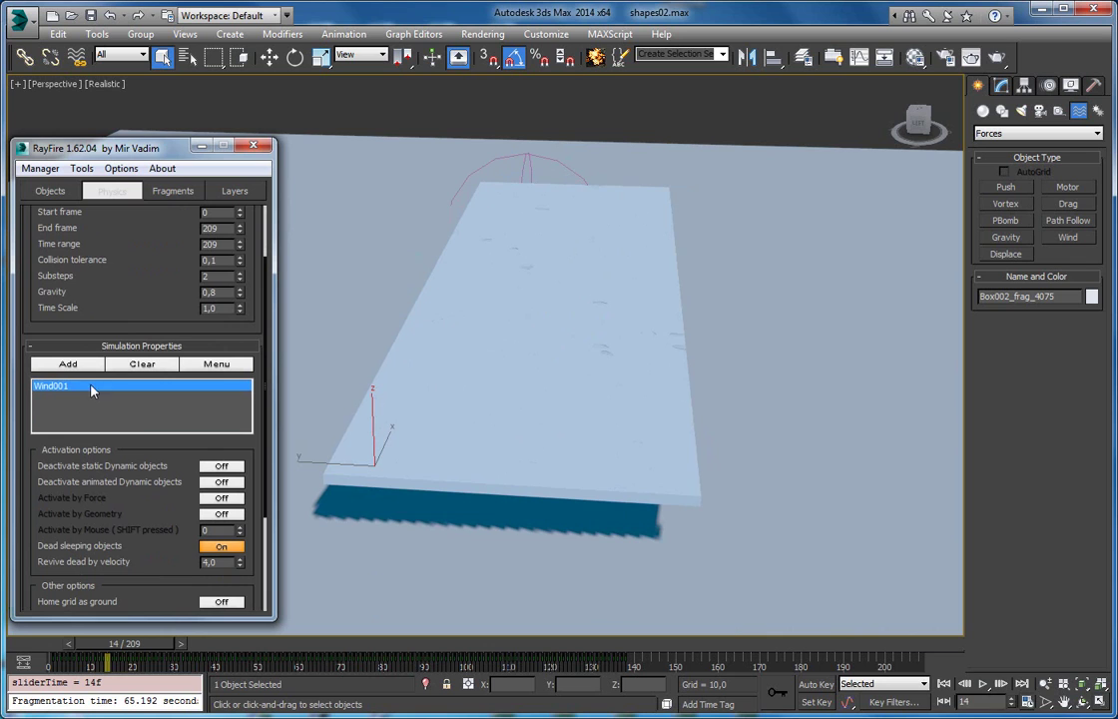